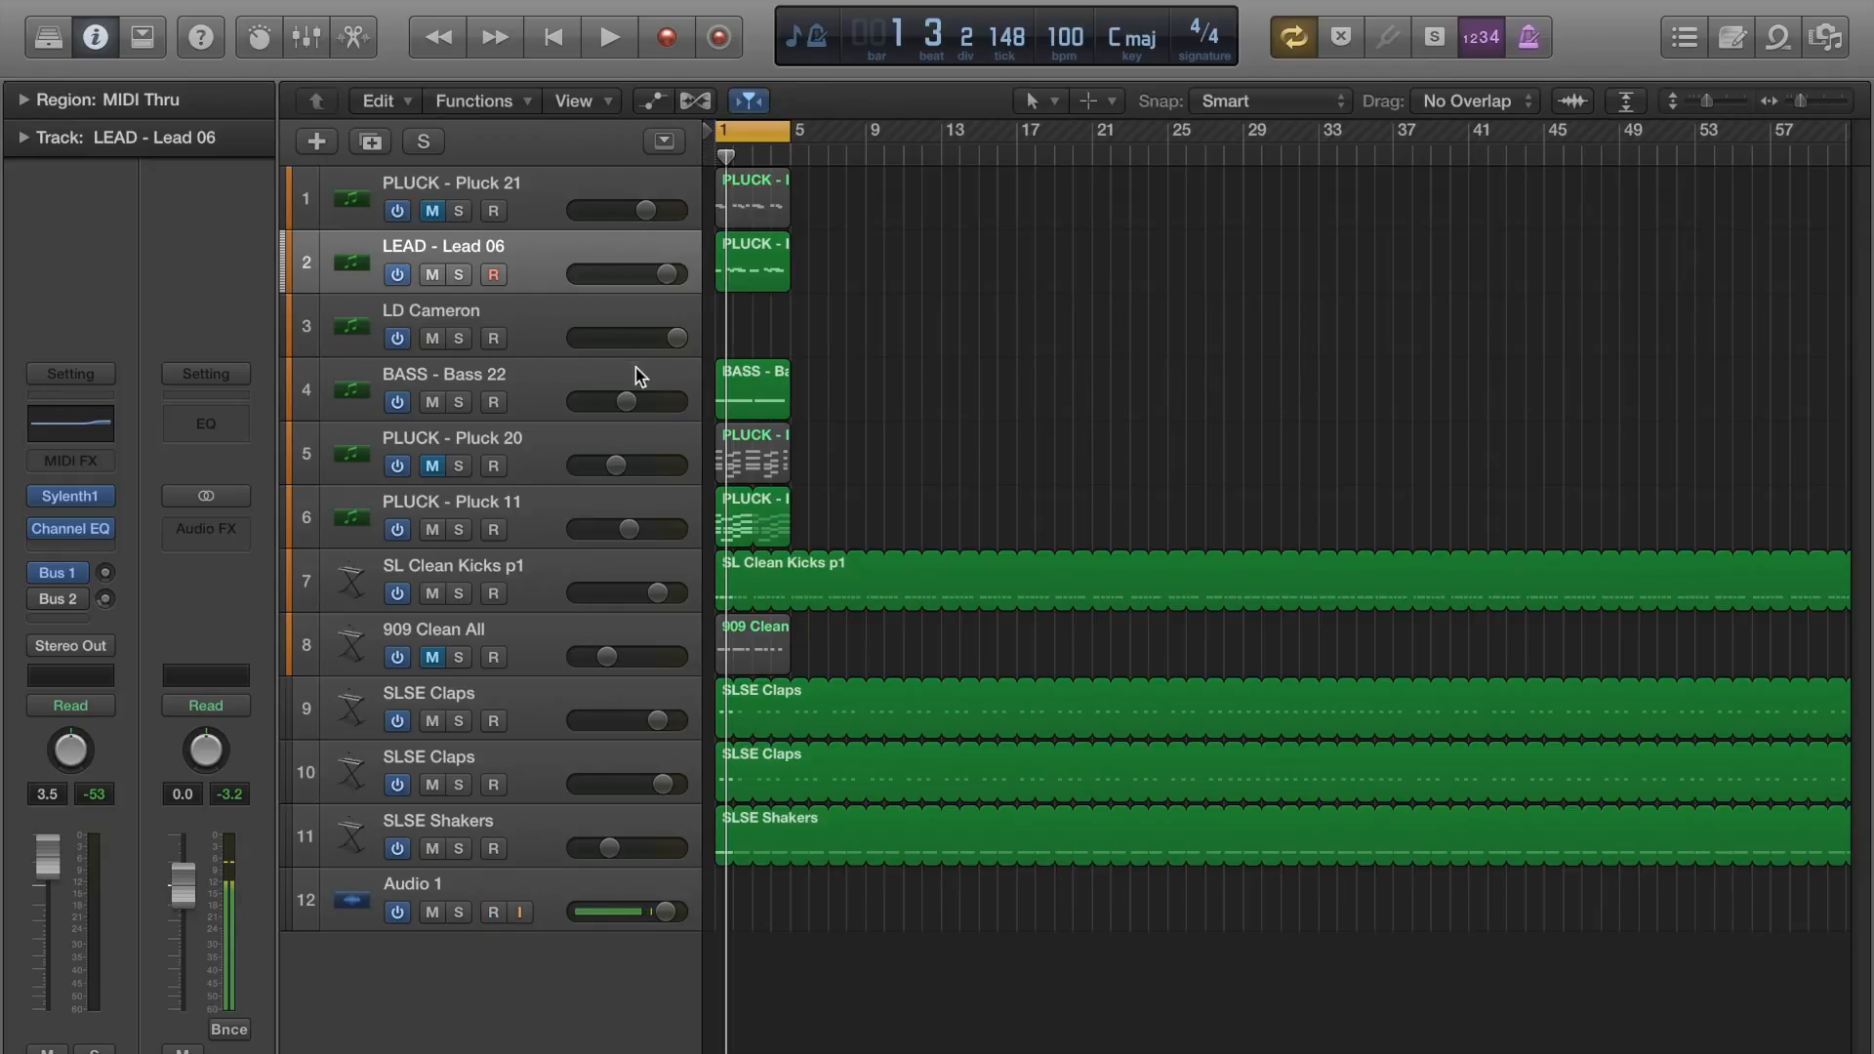
Select the PLUCK - Pluck 11 track, show track automation, and add a -5.0 dB volume point midway through its region.
left_click(532, 527)
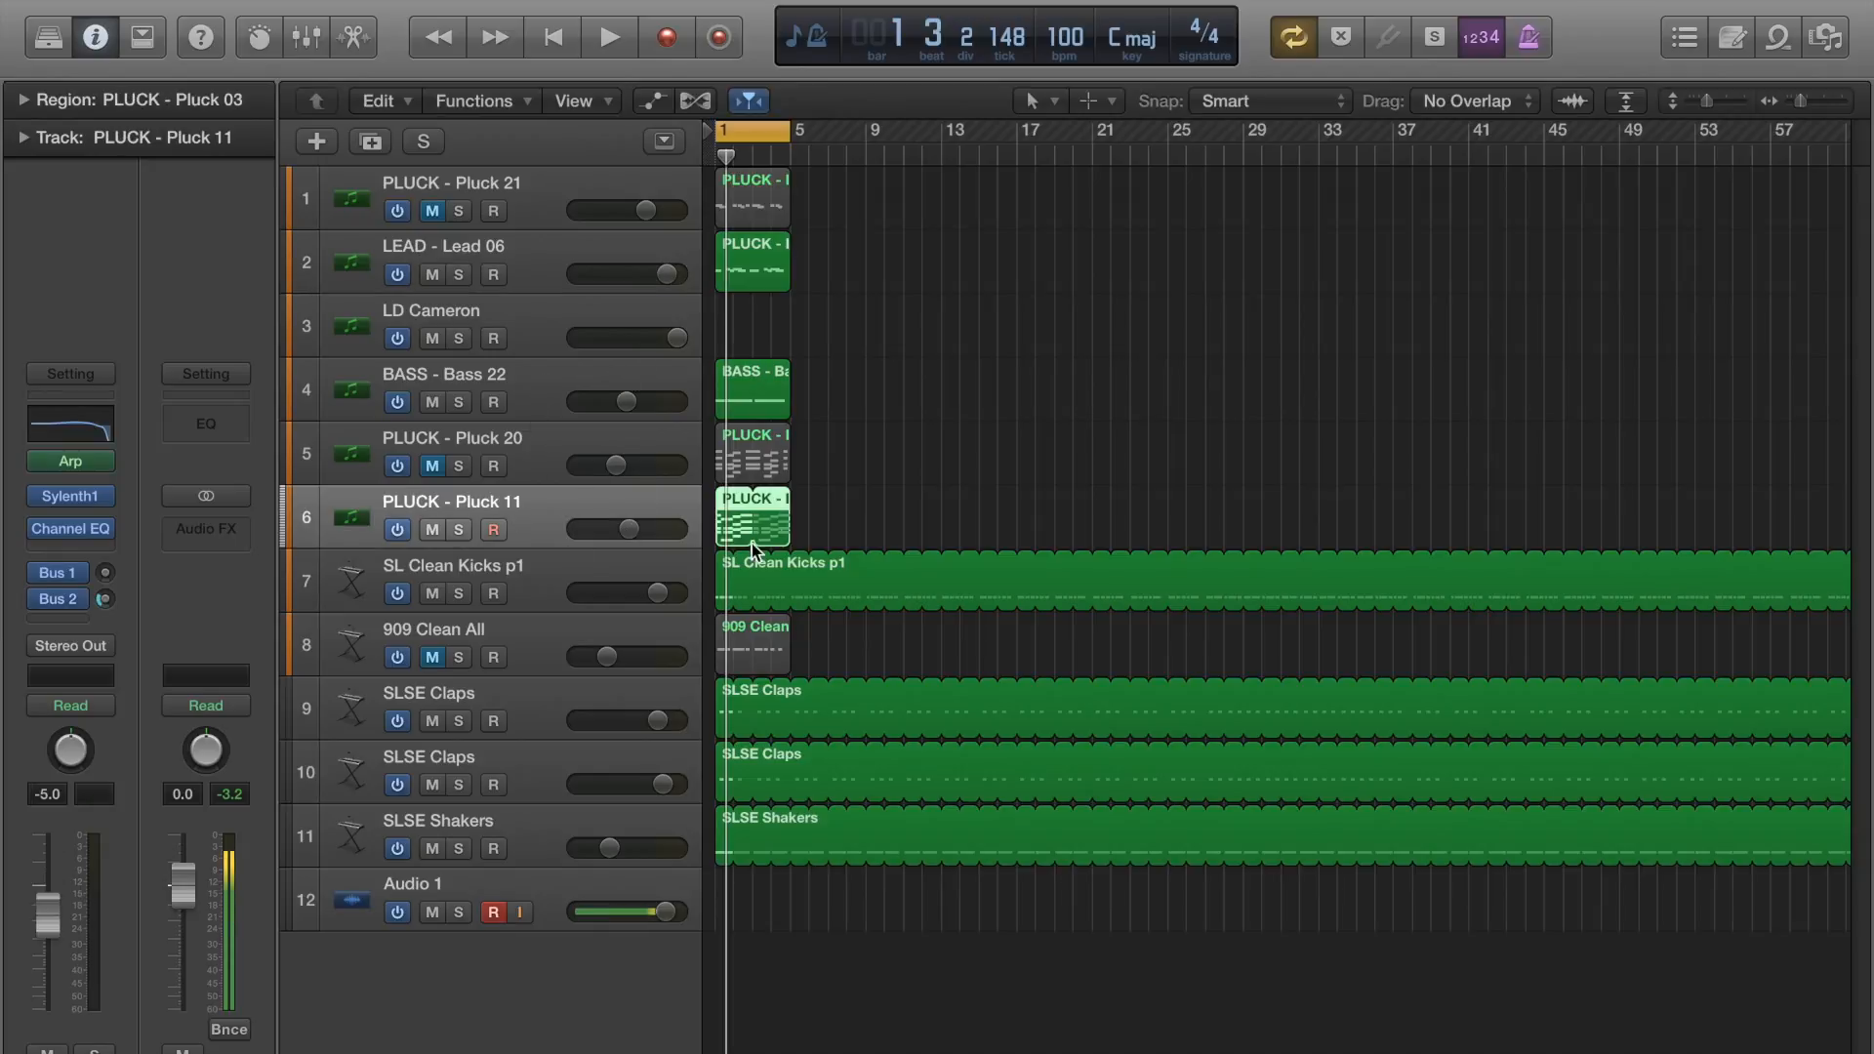
key("a")
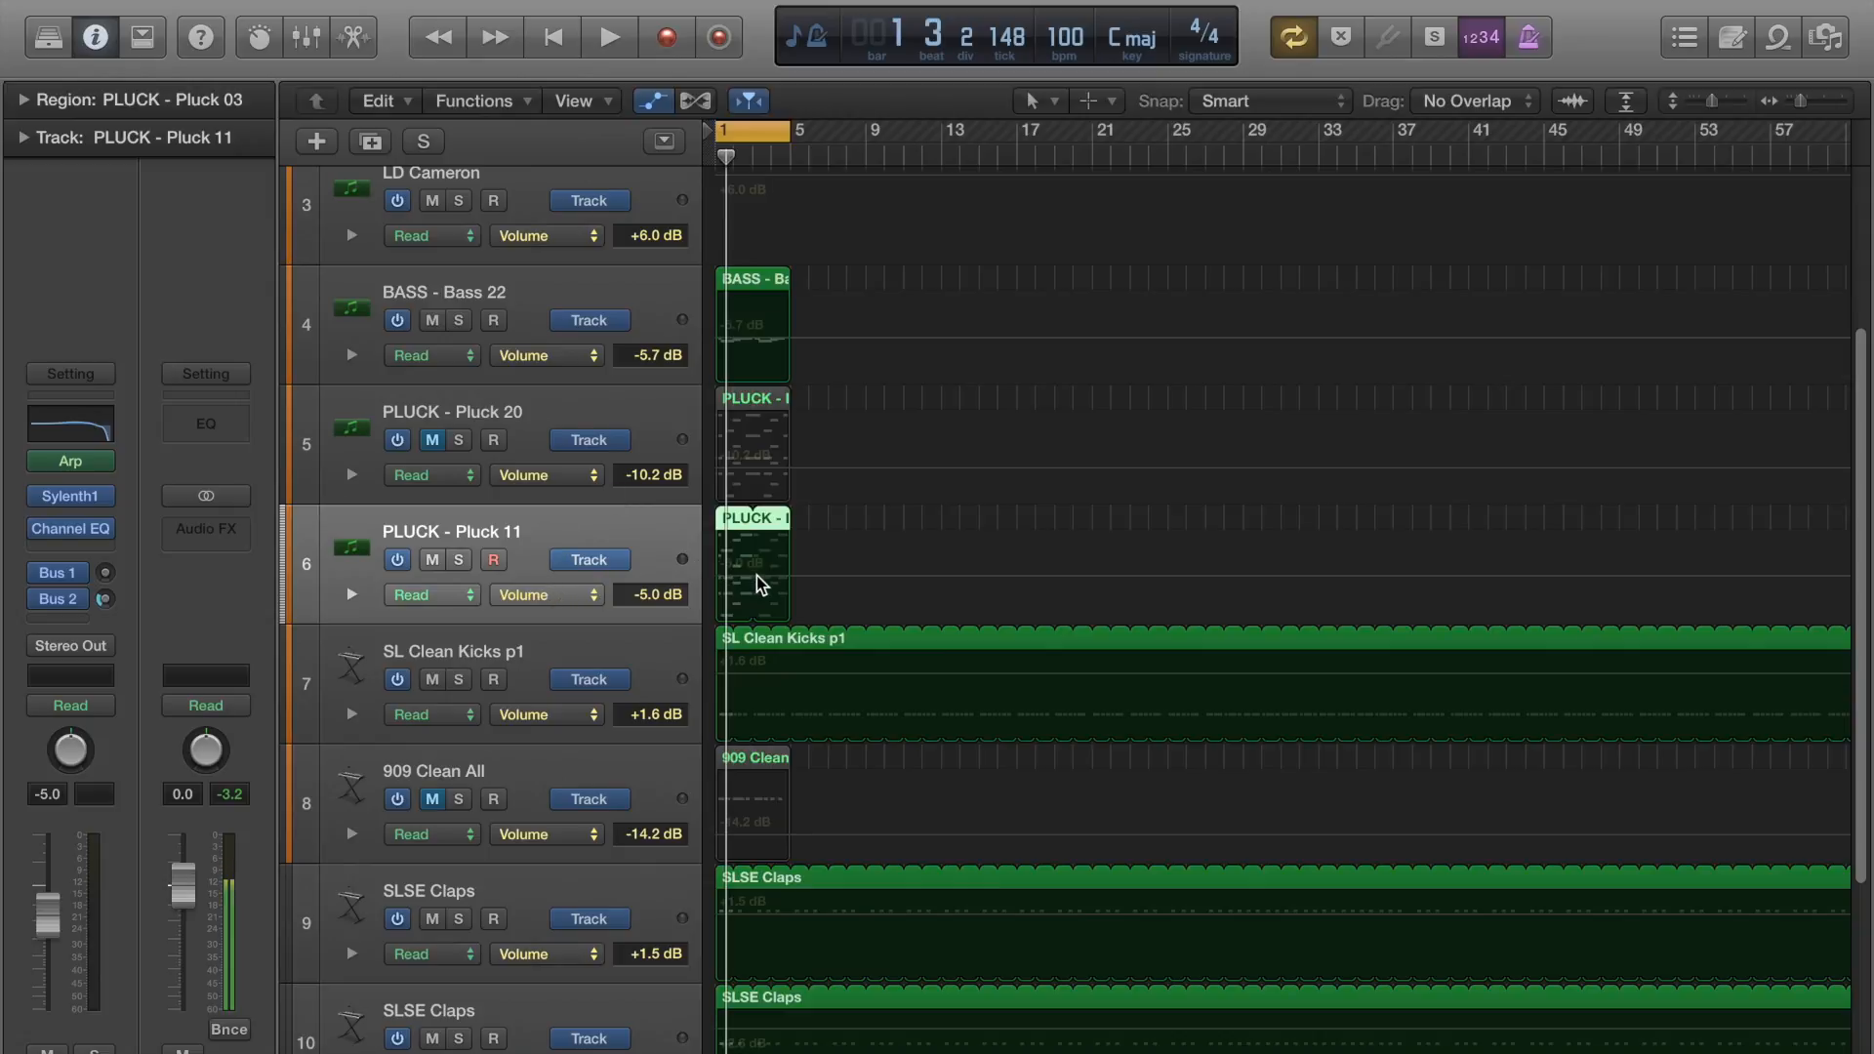
left_click(760, 584)
left_click(758, 584)
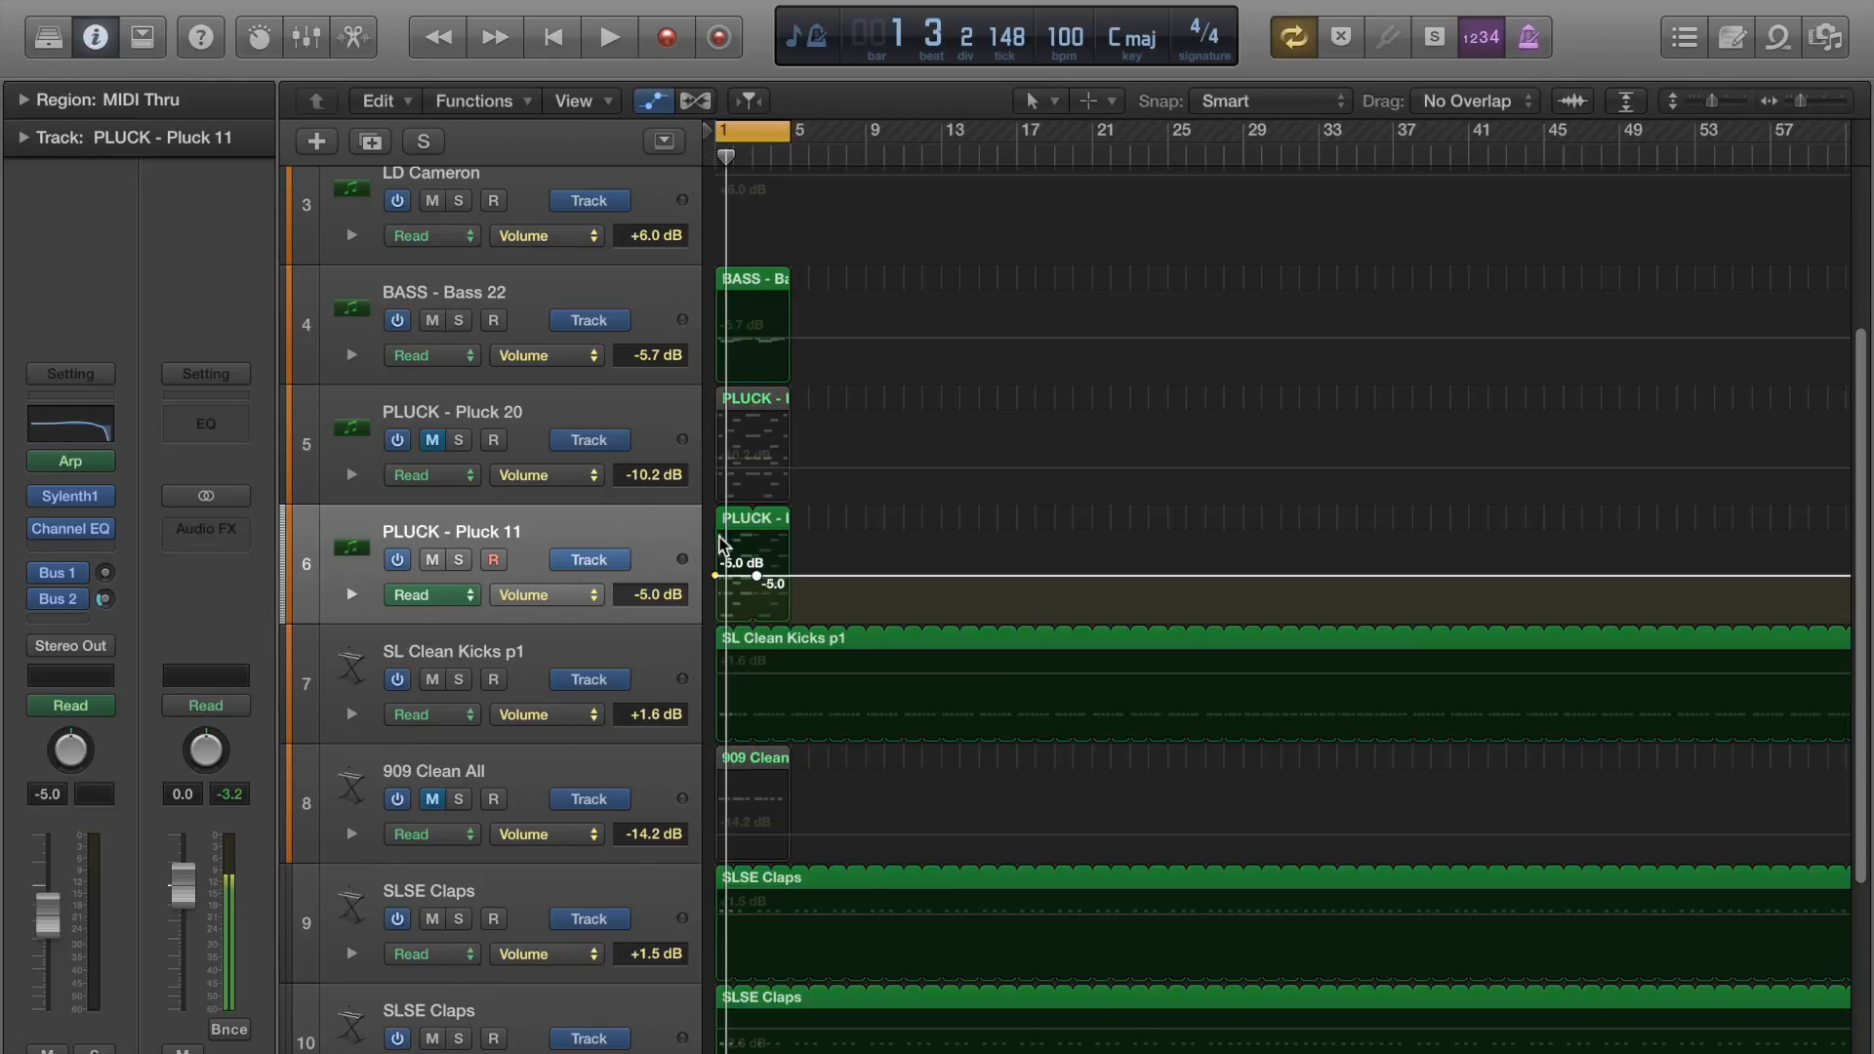
Hide the track automation lanes and show them again.
key("a")
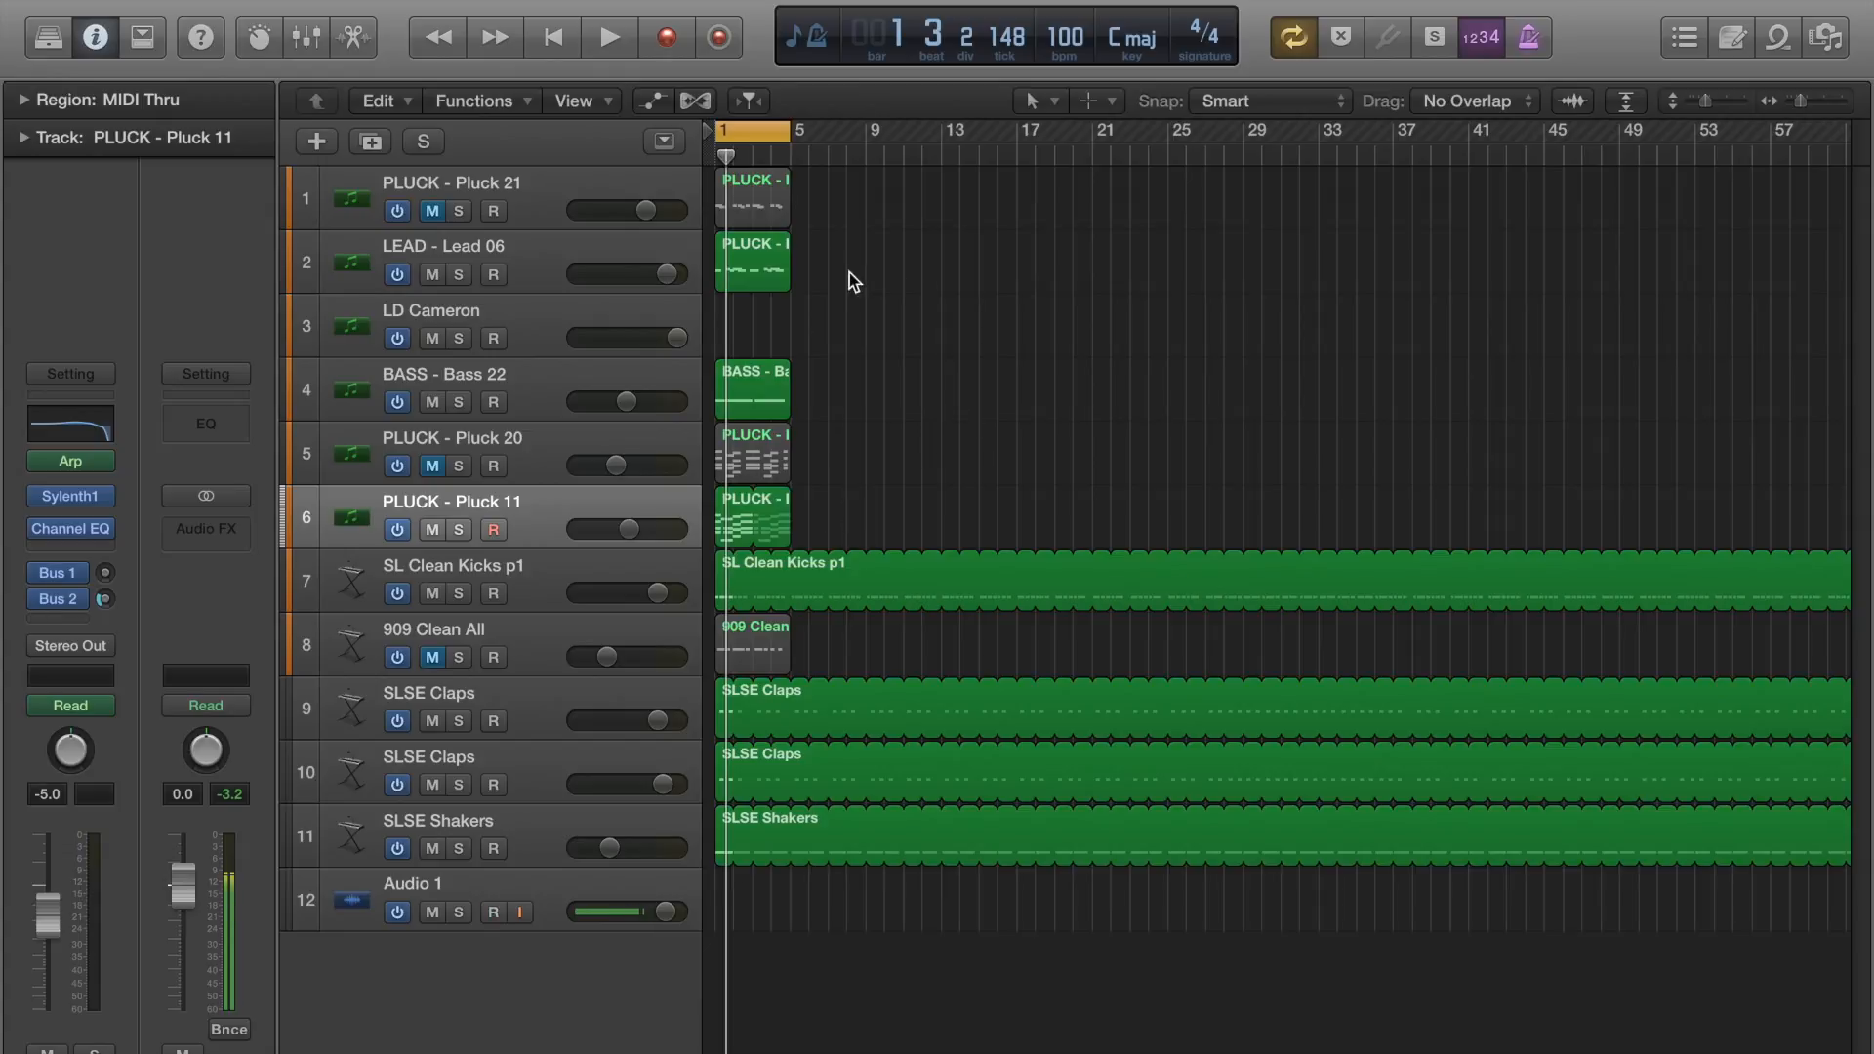
left_click(654, 106)
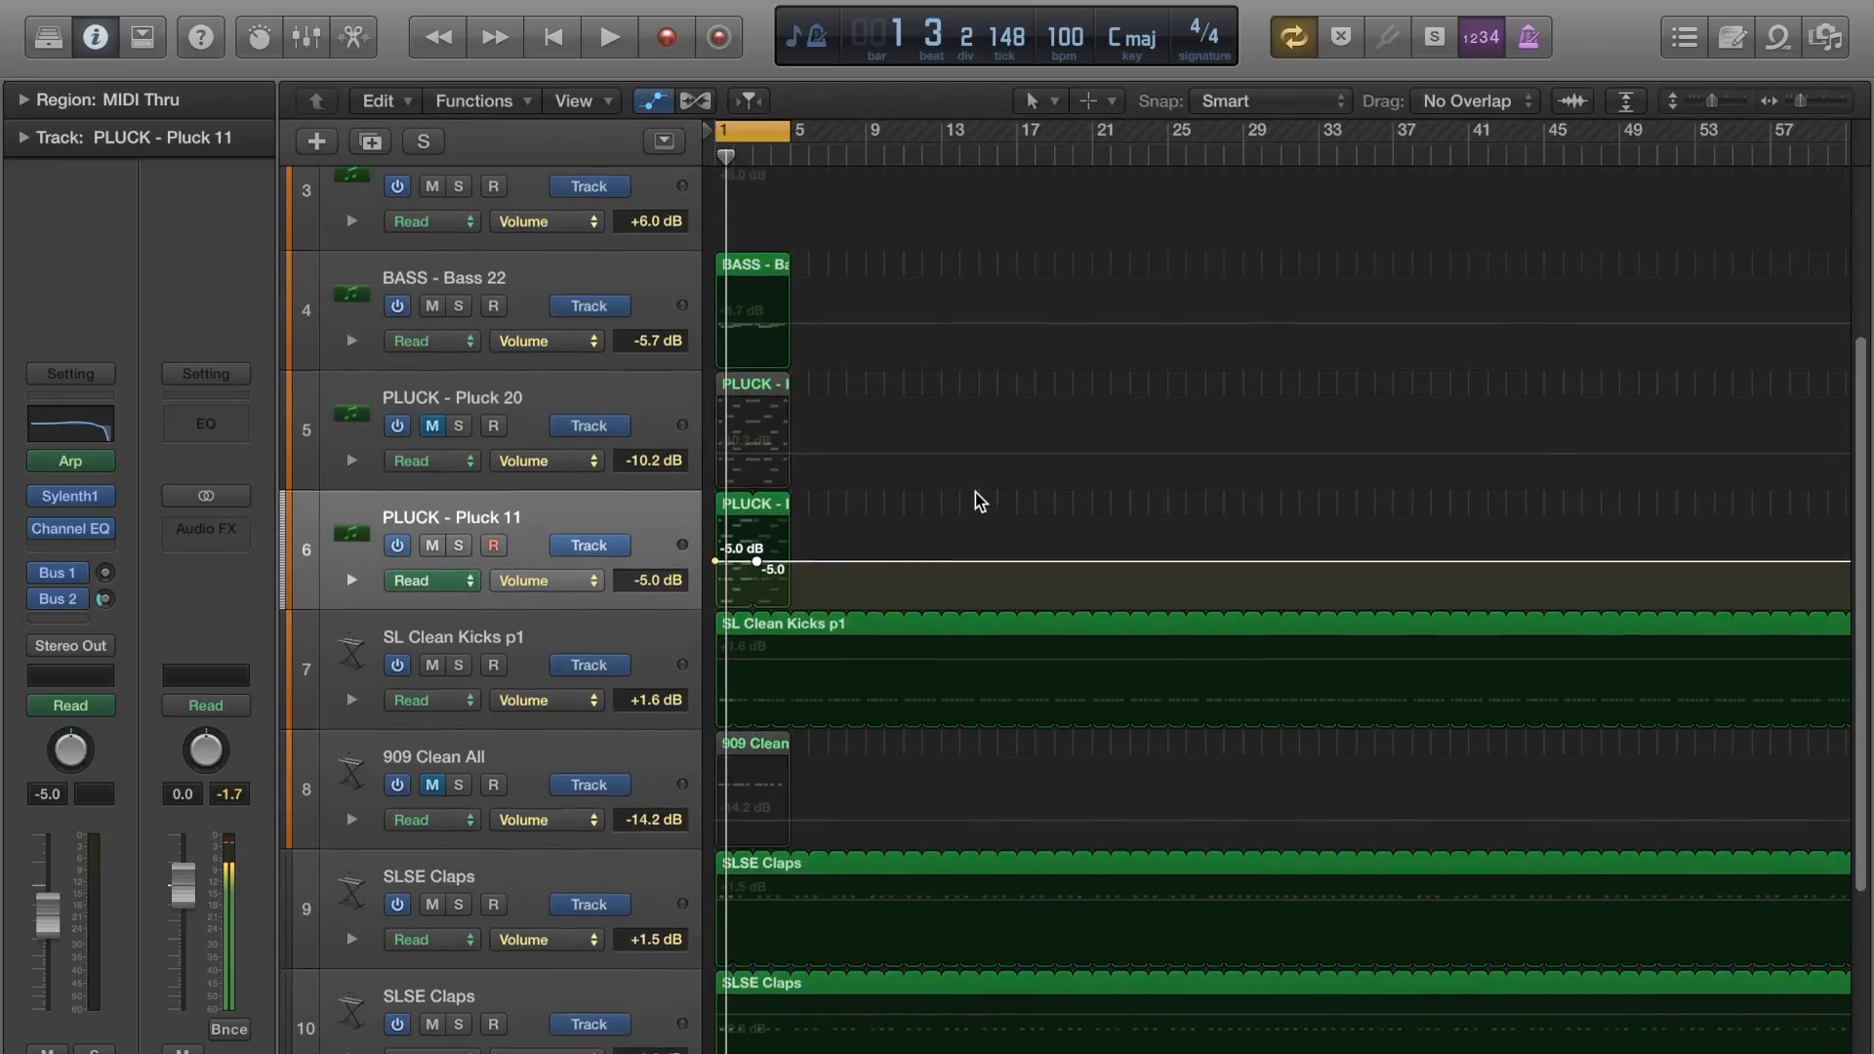
scroll(979, 498, "up", 3)
scroll(816, 359, "down", 3)
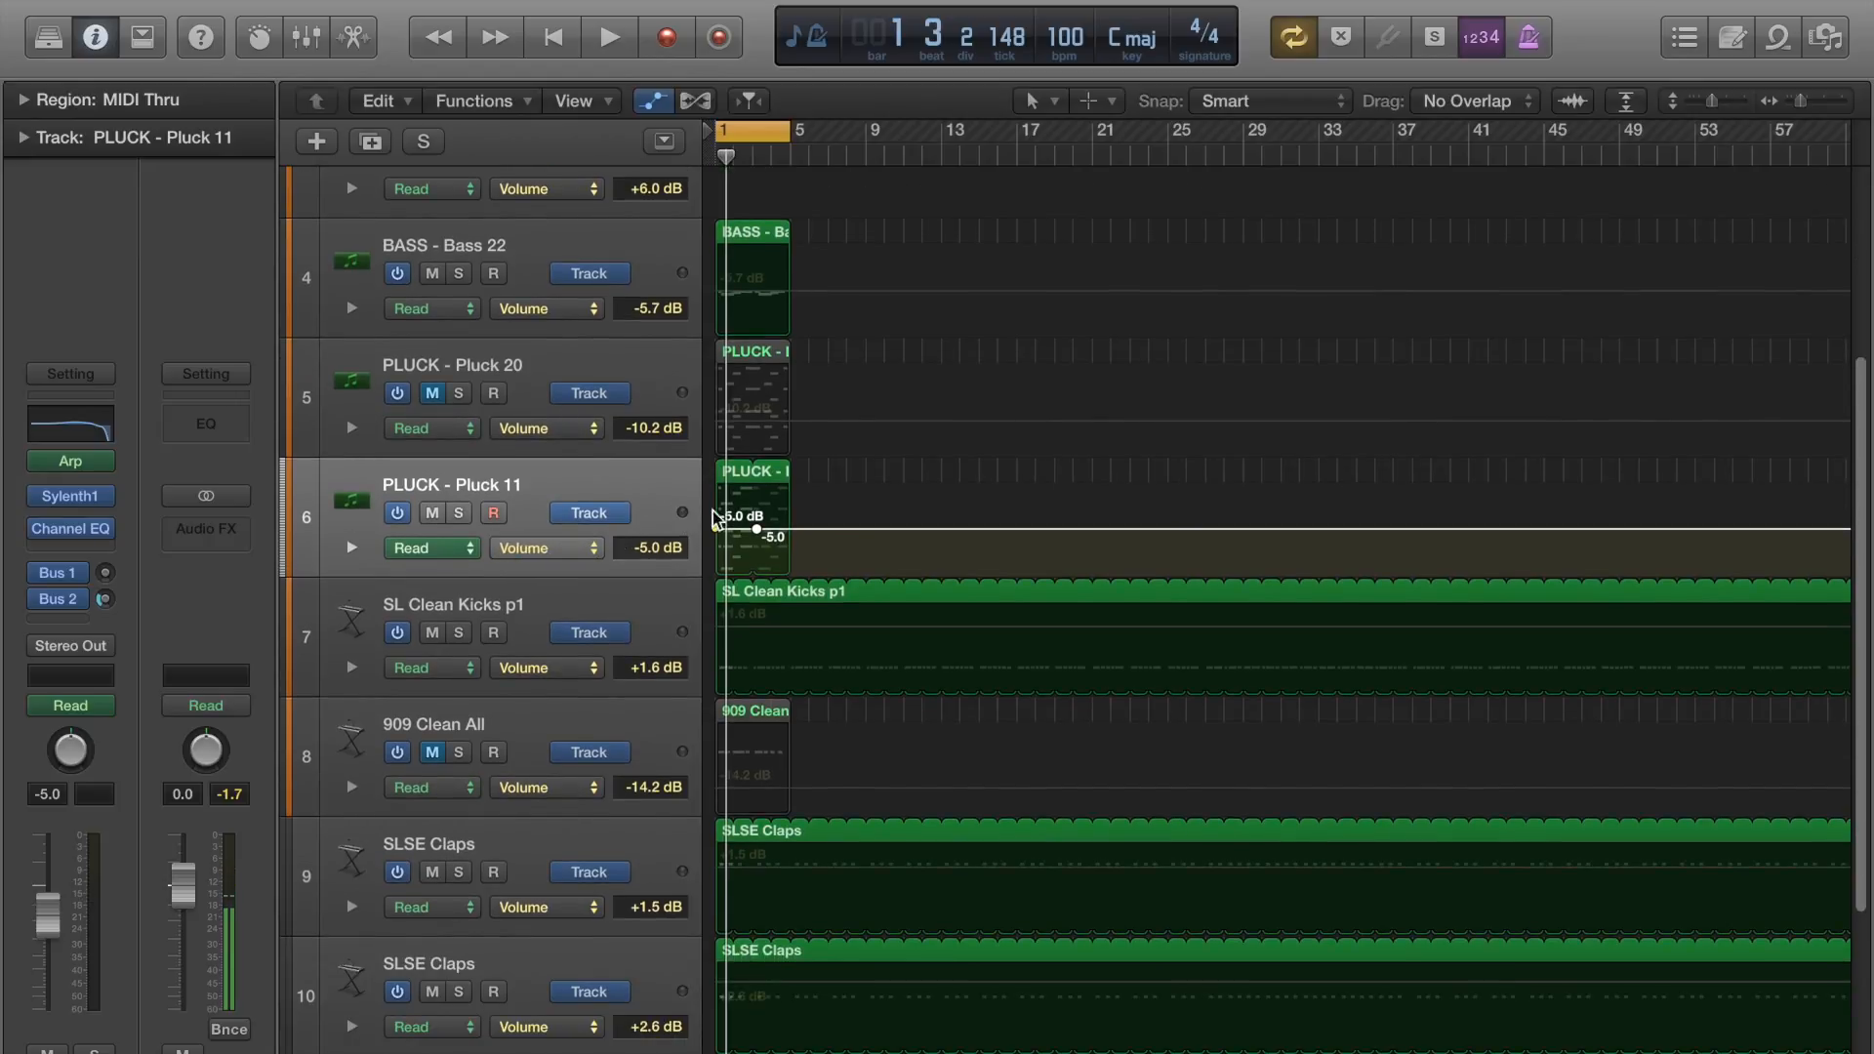
Rework Pluck 11's volume points into a ramp from -∞ dB at the start to -4.6 dB near bar 3.
left_click(813, 528)
left_click(757, 529)
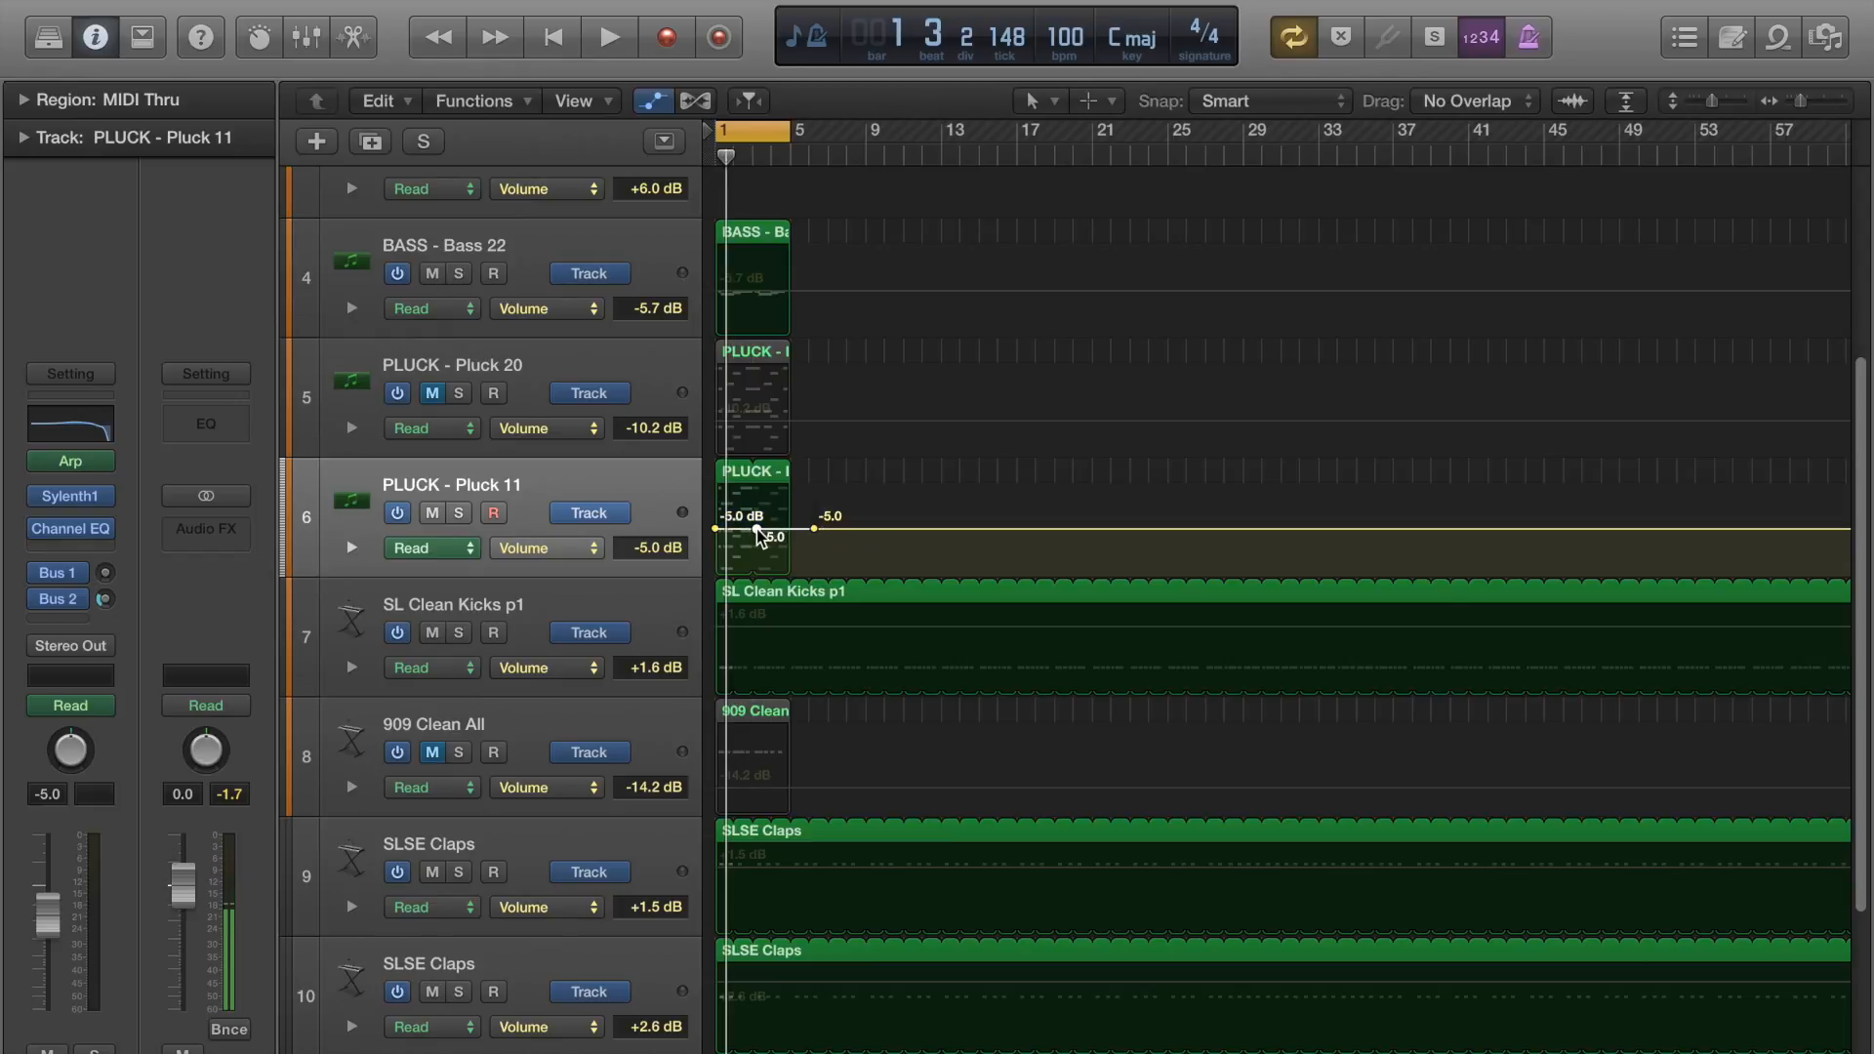
right_click(811, 529)
left_click(808, 537)
left_click(814, 529)
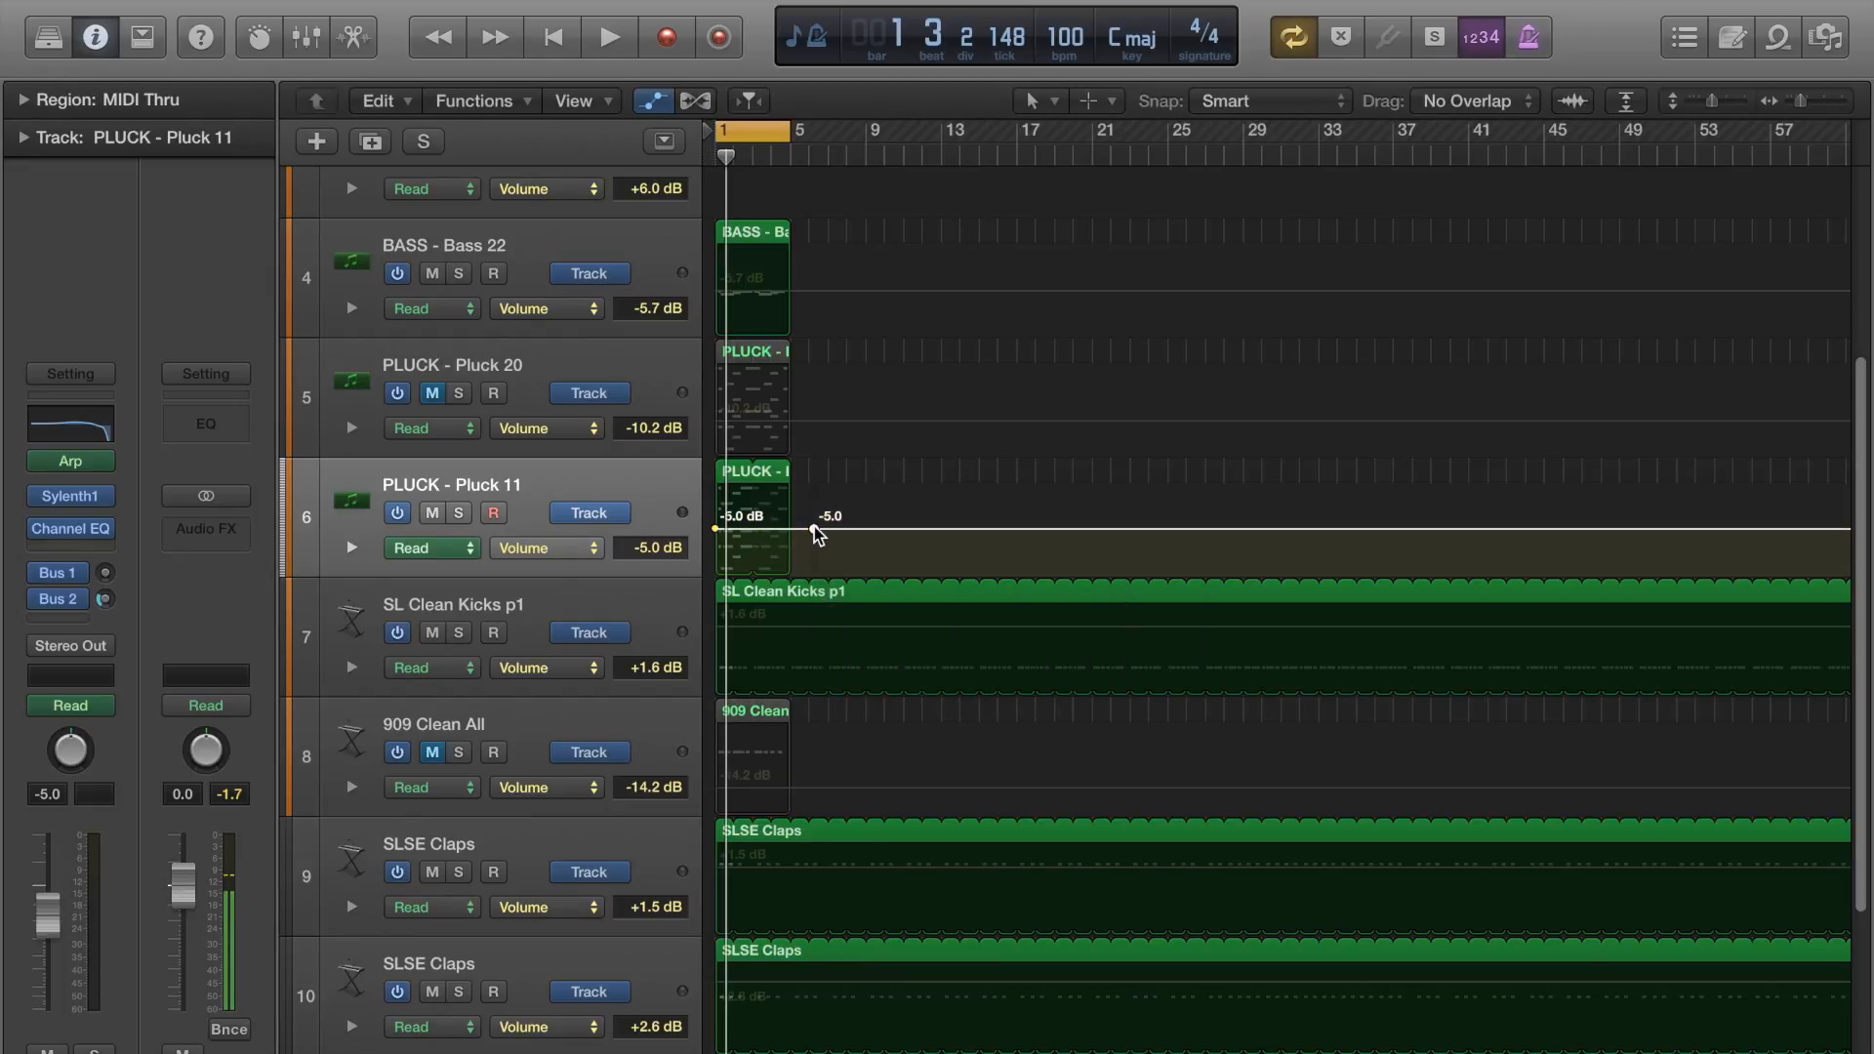
left_click_drag(815, 532, 756, 537)
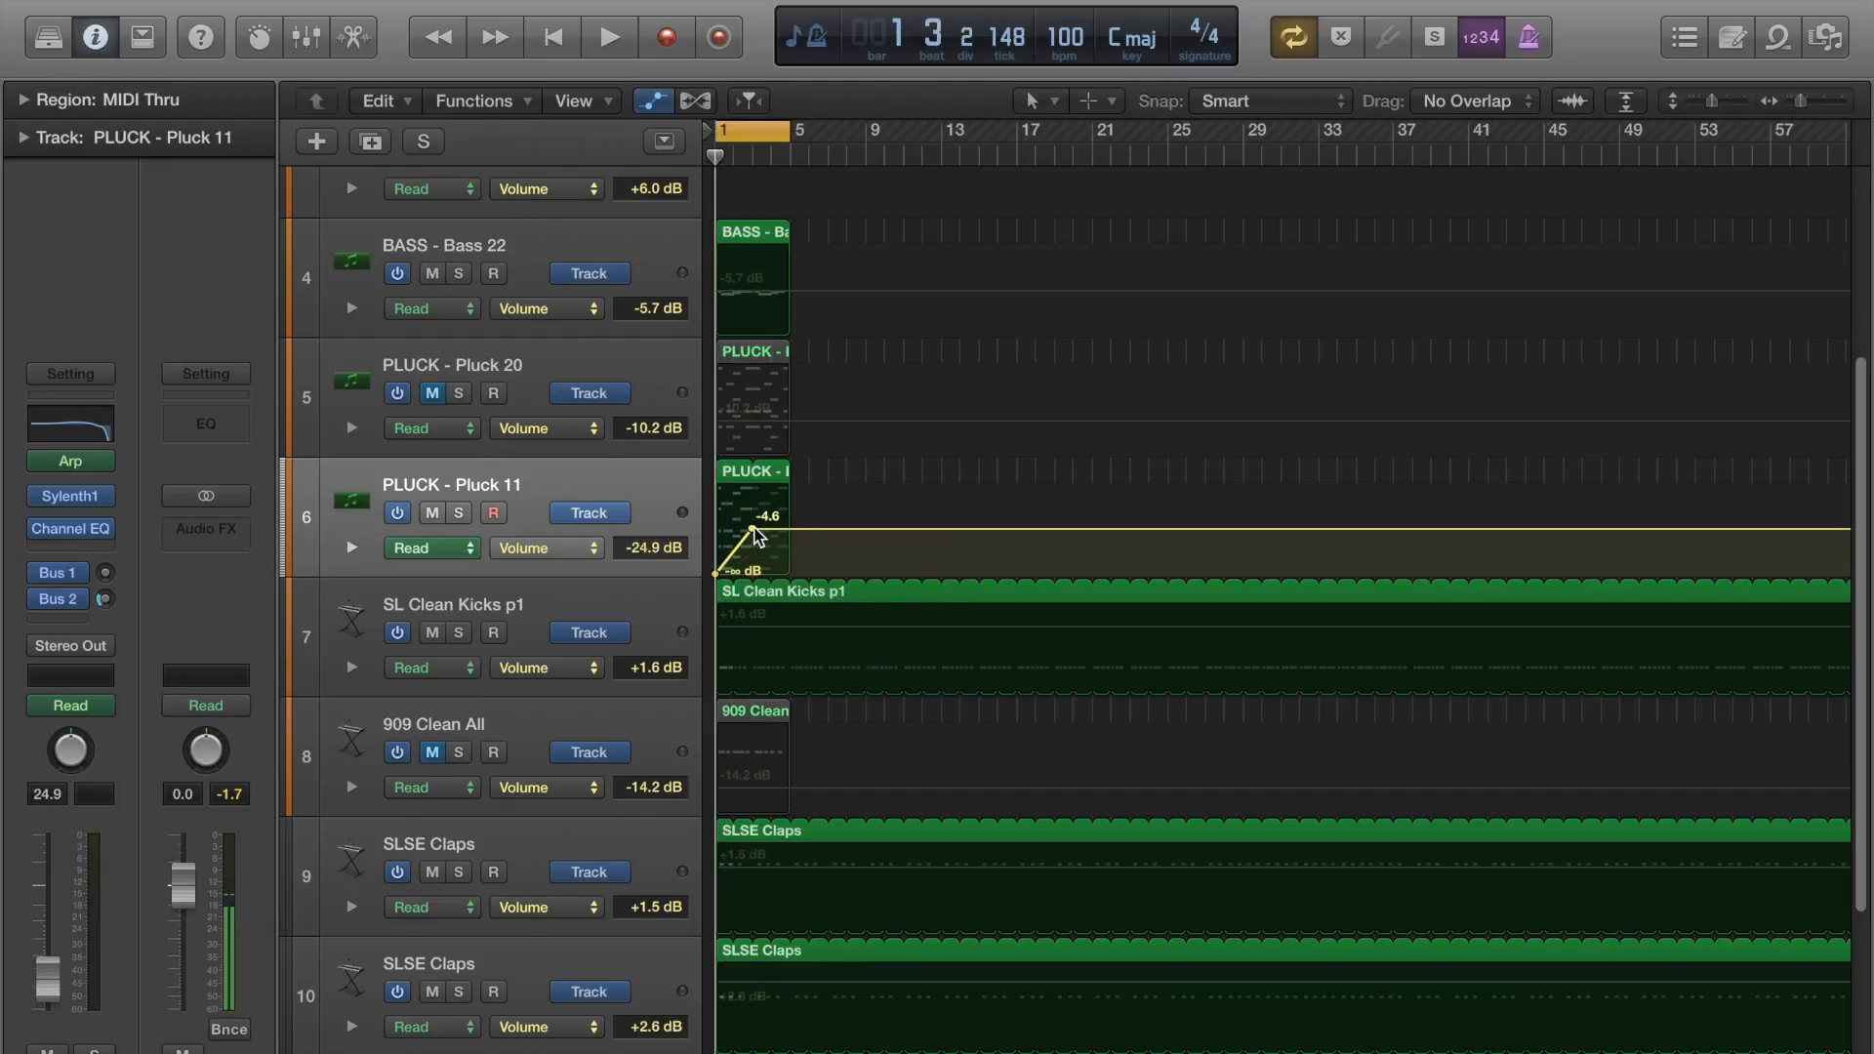
During playback, add a +6.0 dB volume point near bar 4 on Pluck 11, and lower it to +2.8 dB.
key("space")
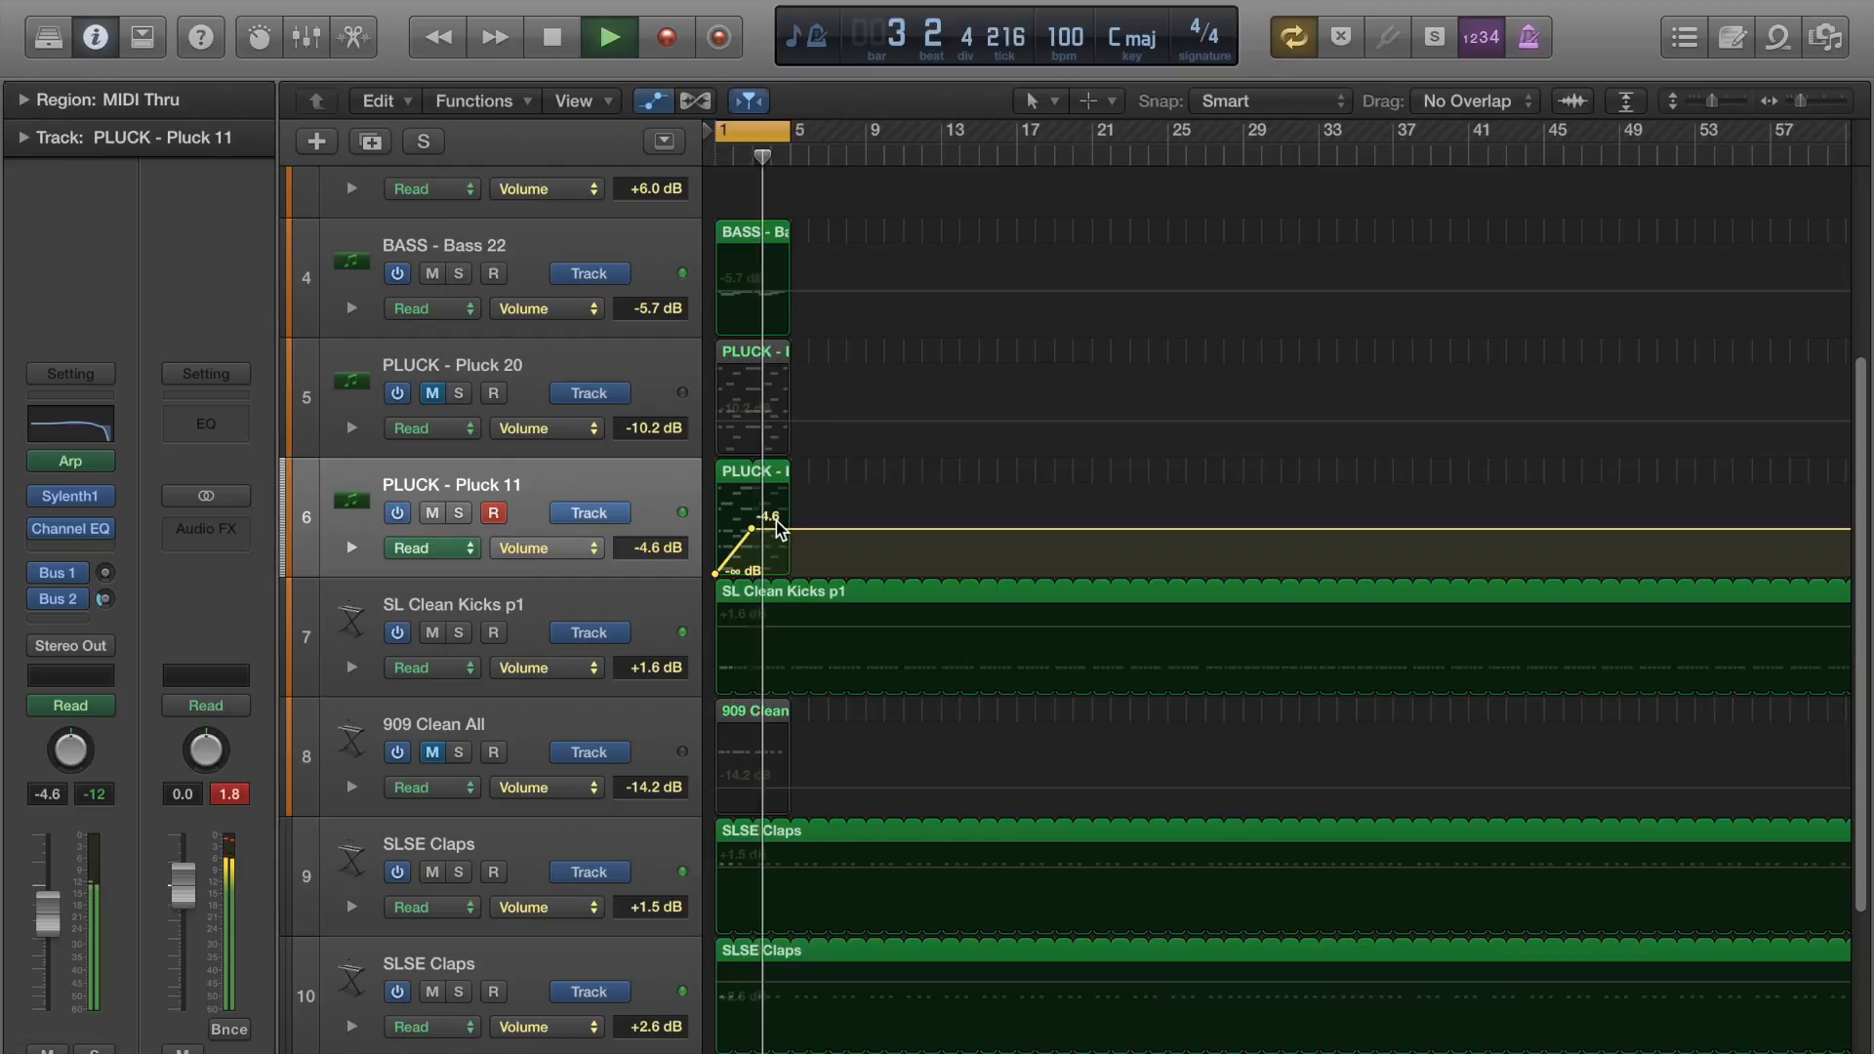
left_click_drag(781, 529, 786, 485)
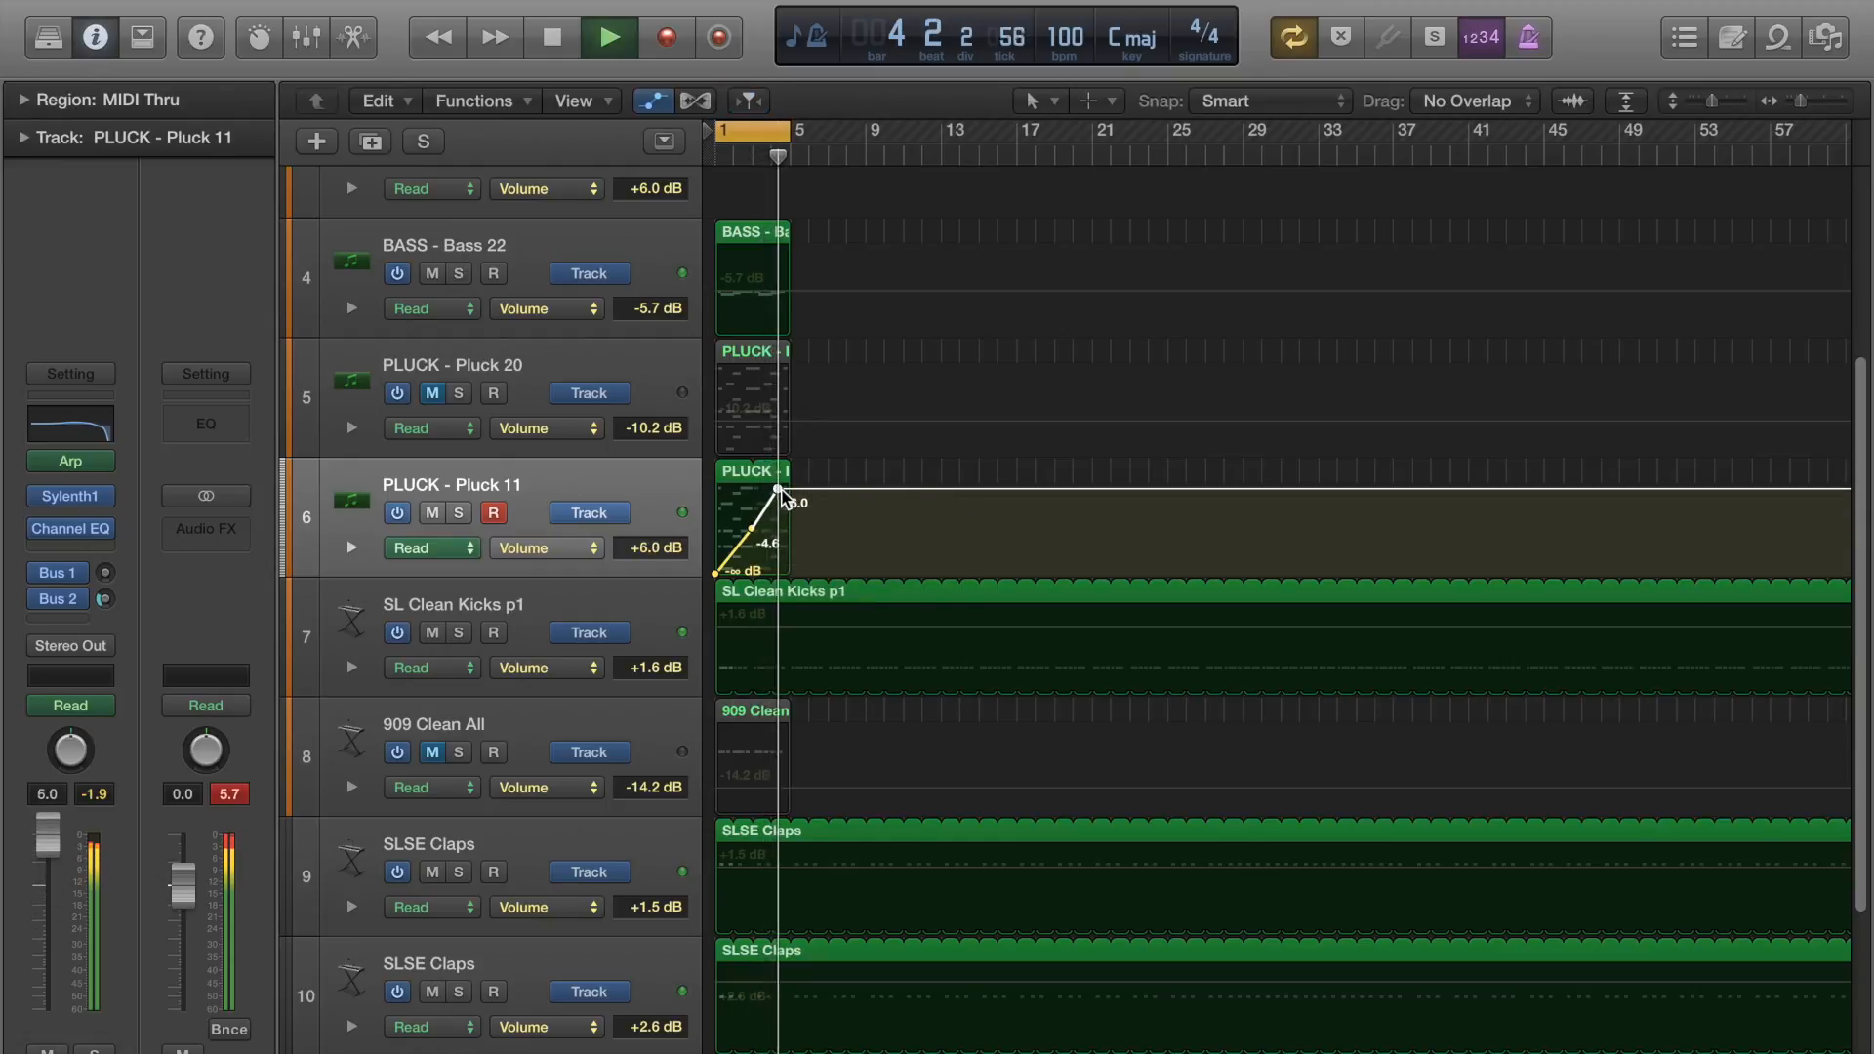
left_click_drag(782, 485, 778, 504)
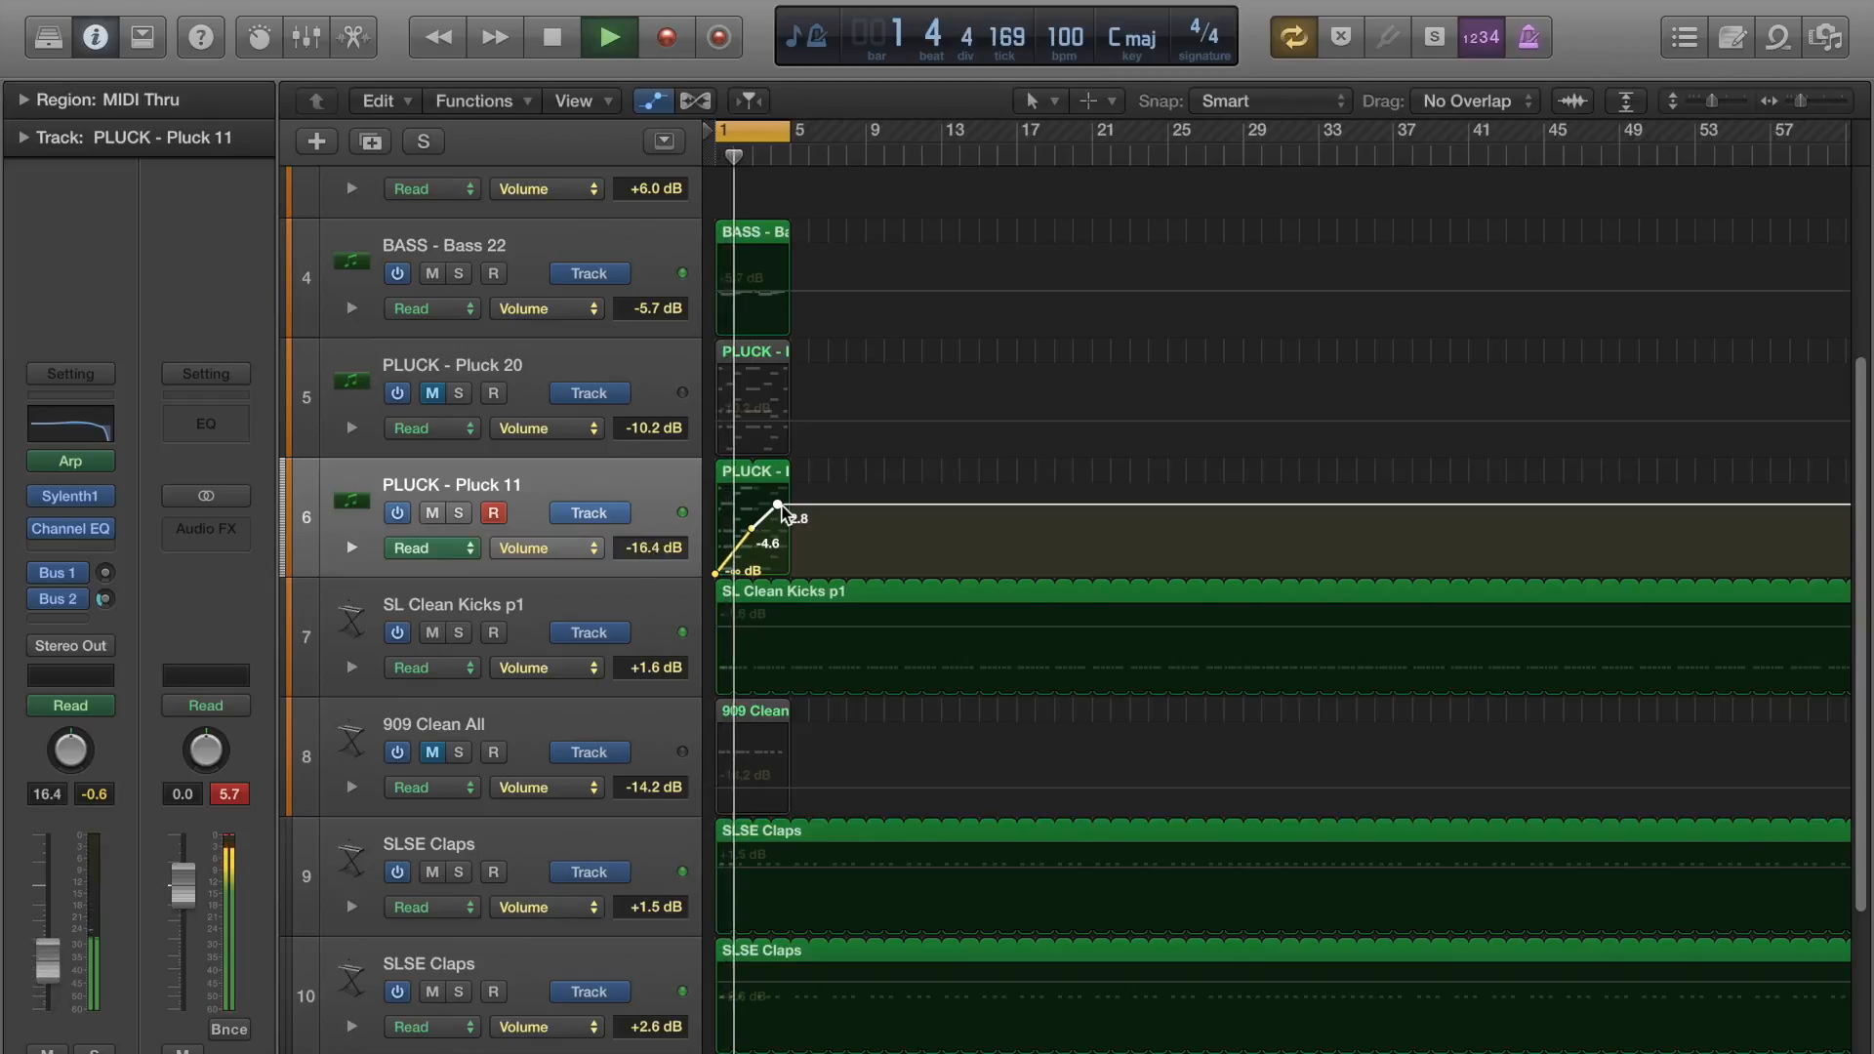
key("space")
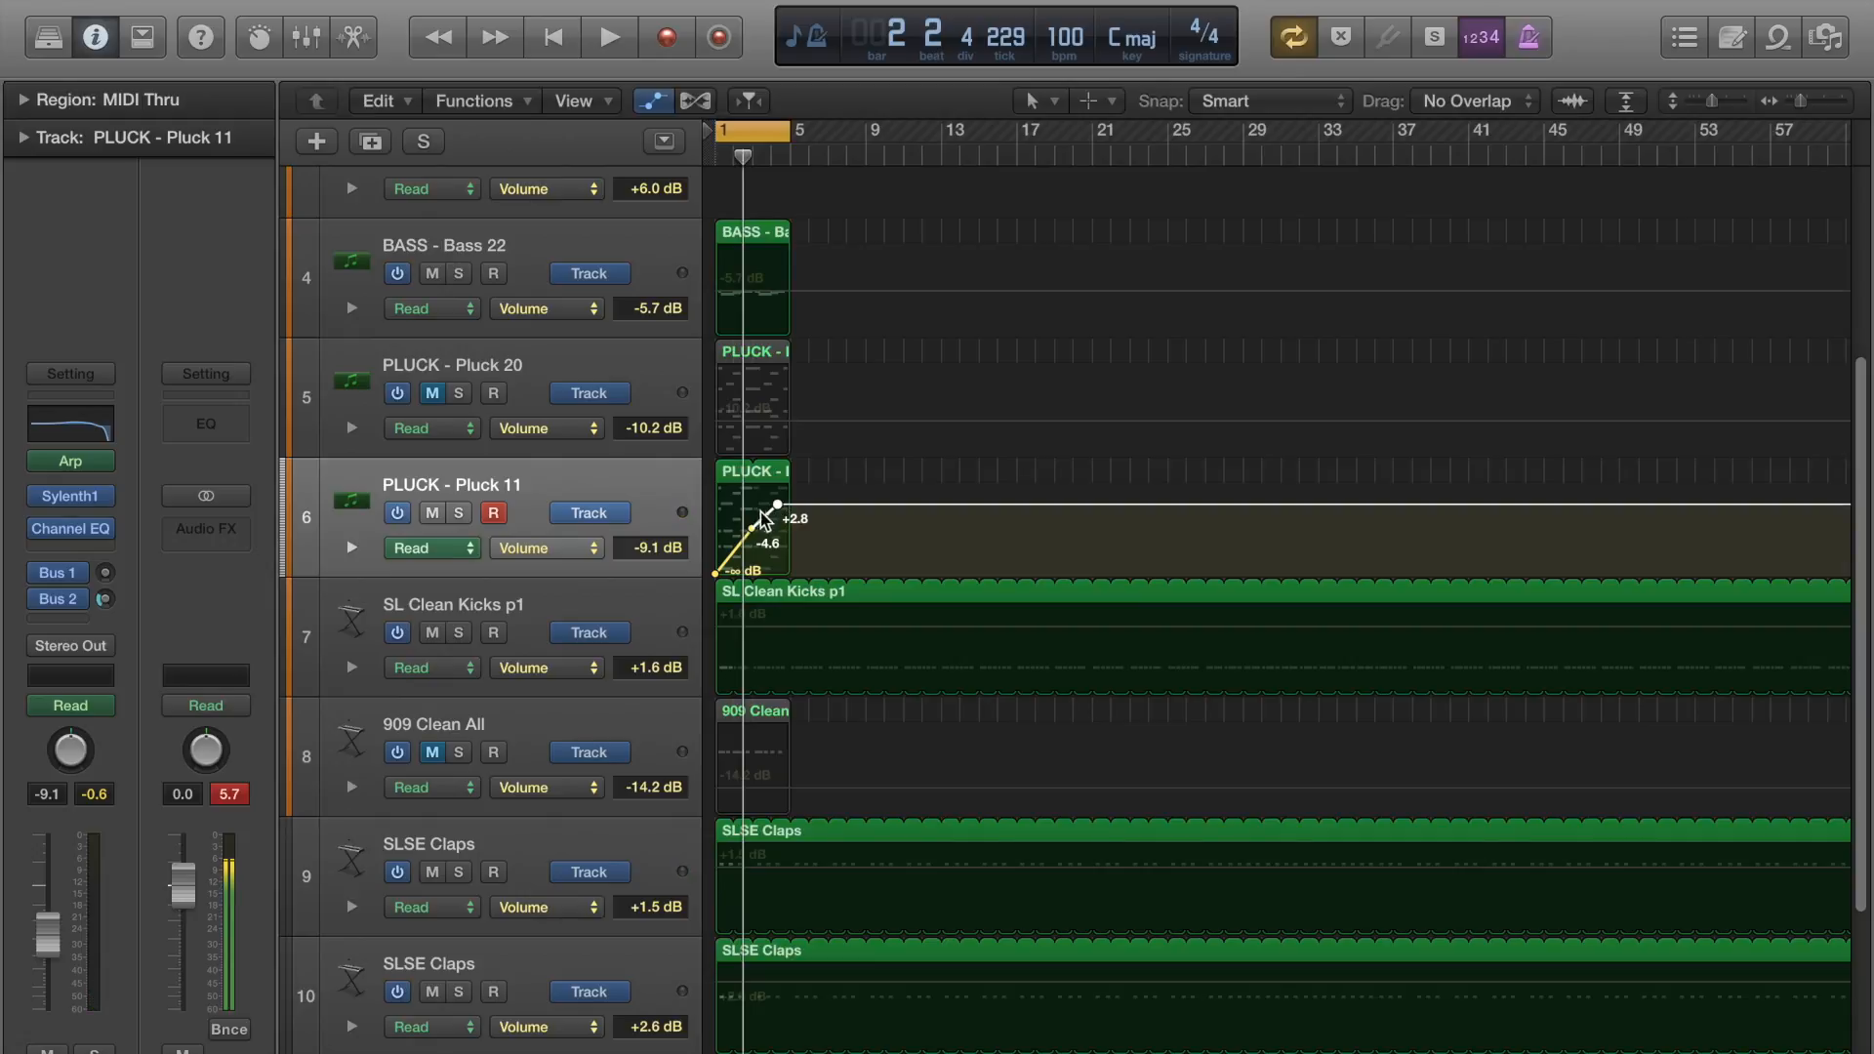
Lower Pluck 11's last volume point to -8.5 dB past the region's end, and delete all volume points on the track.
left_click_drag(777, 505, 800, 537)
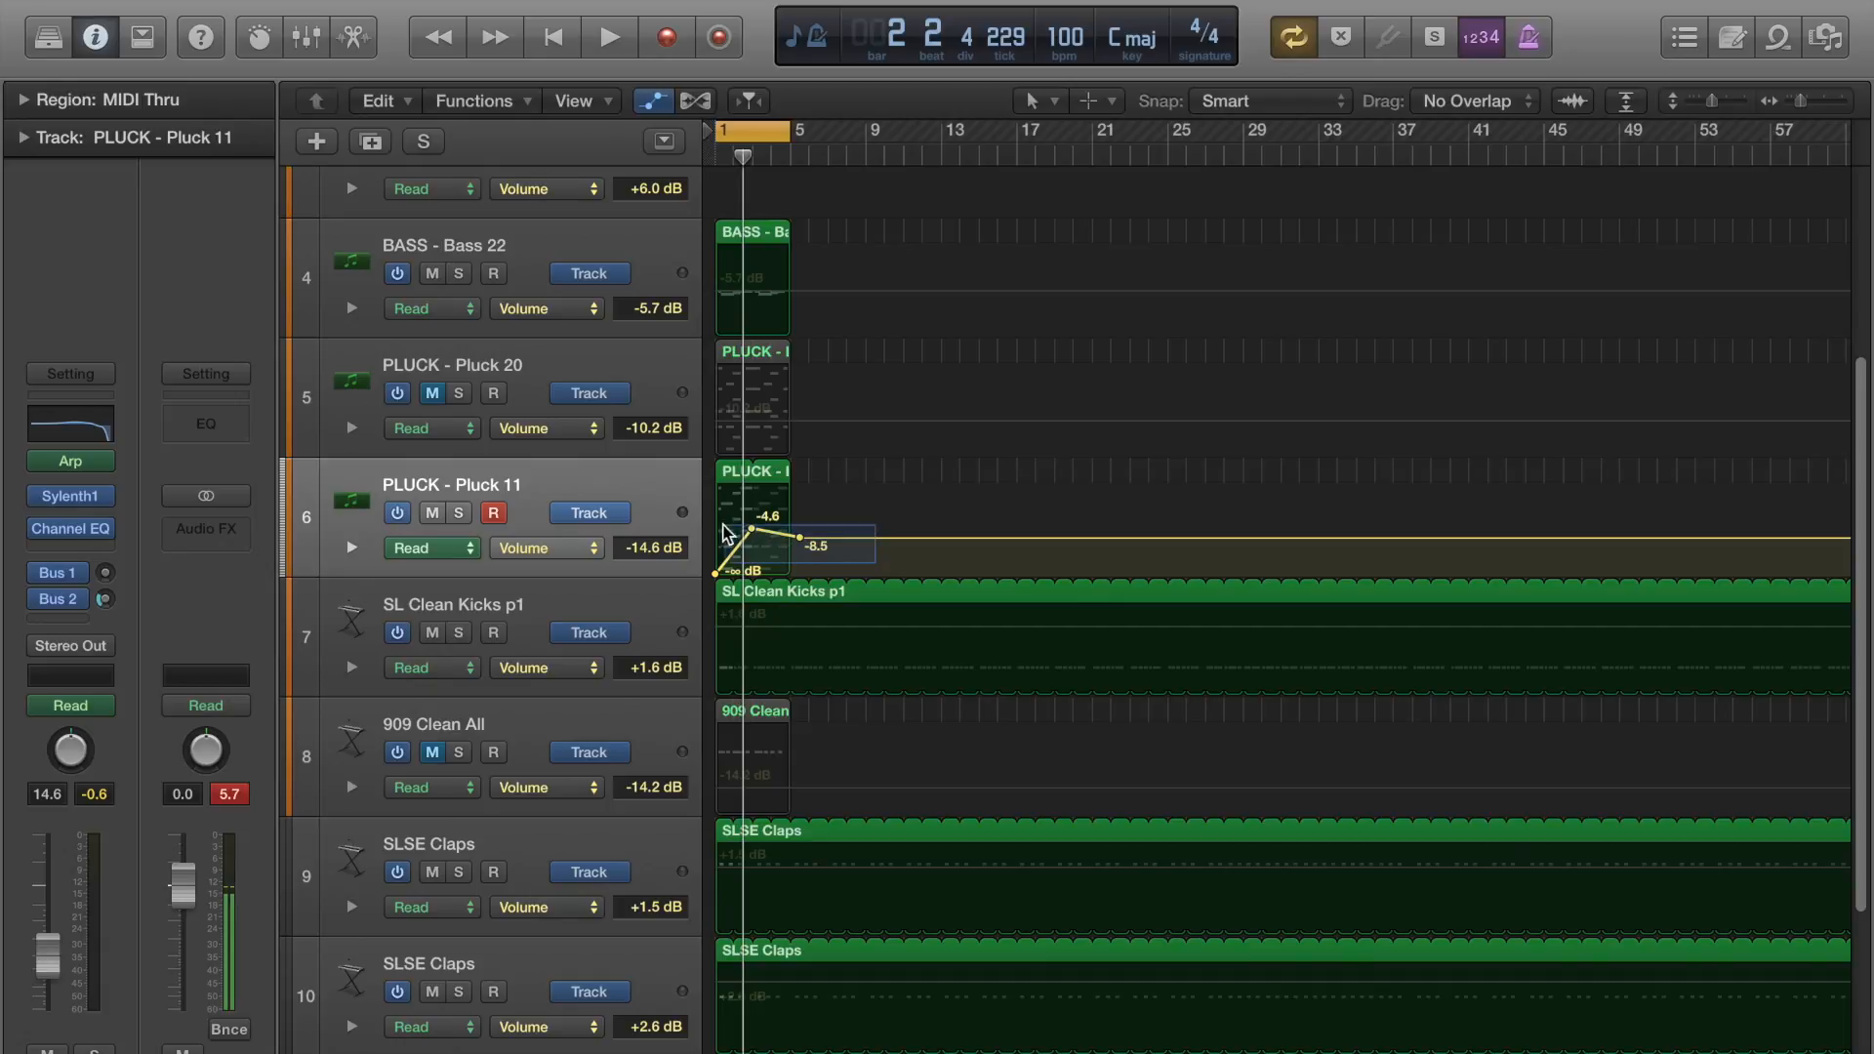
key("a")
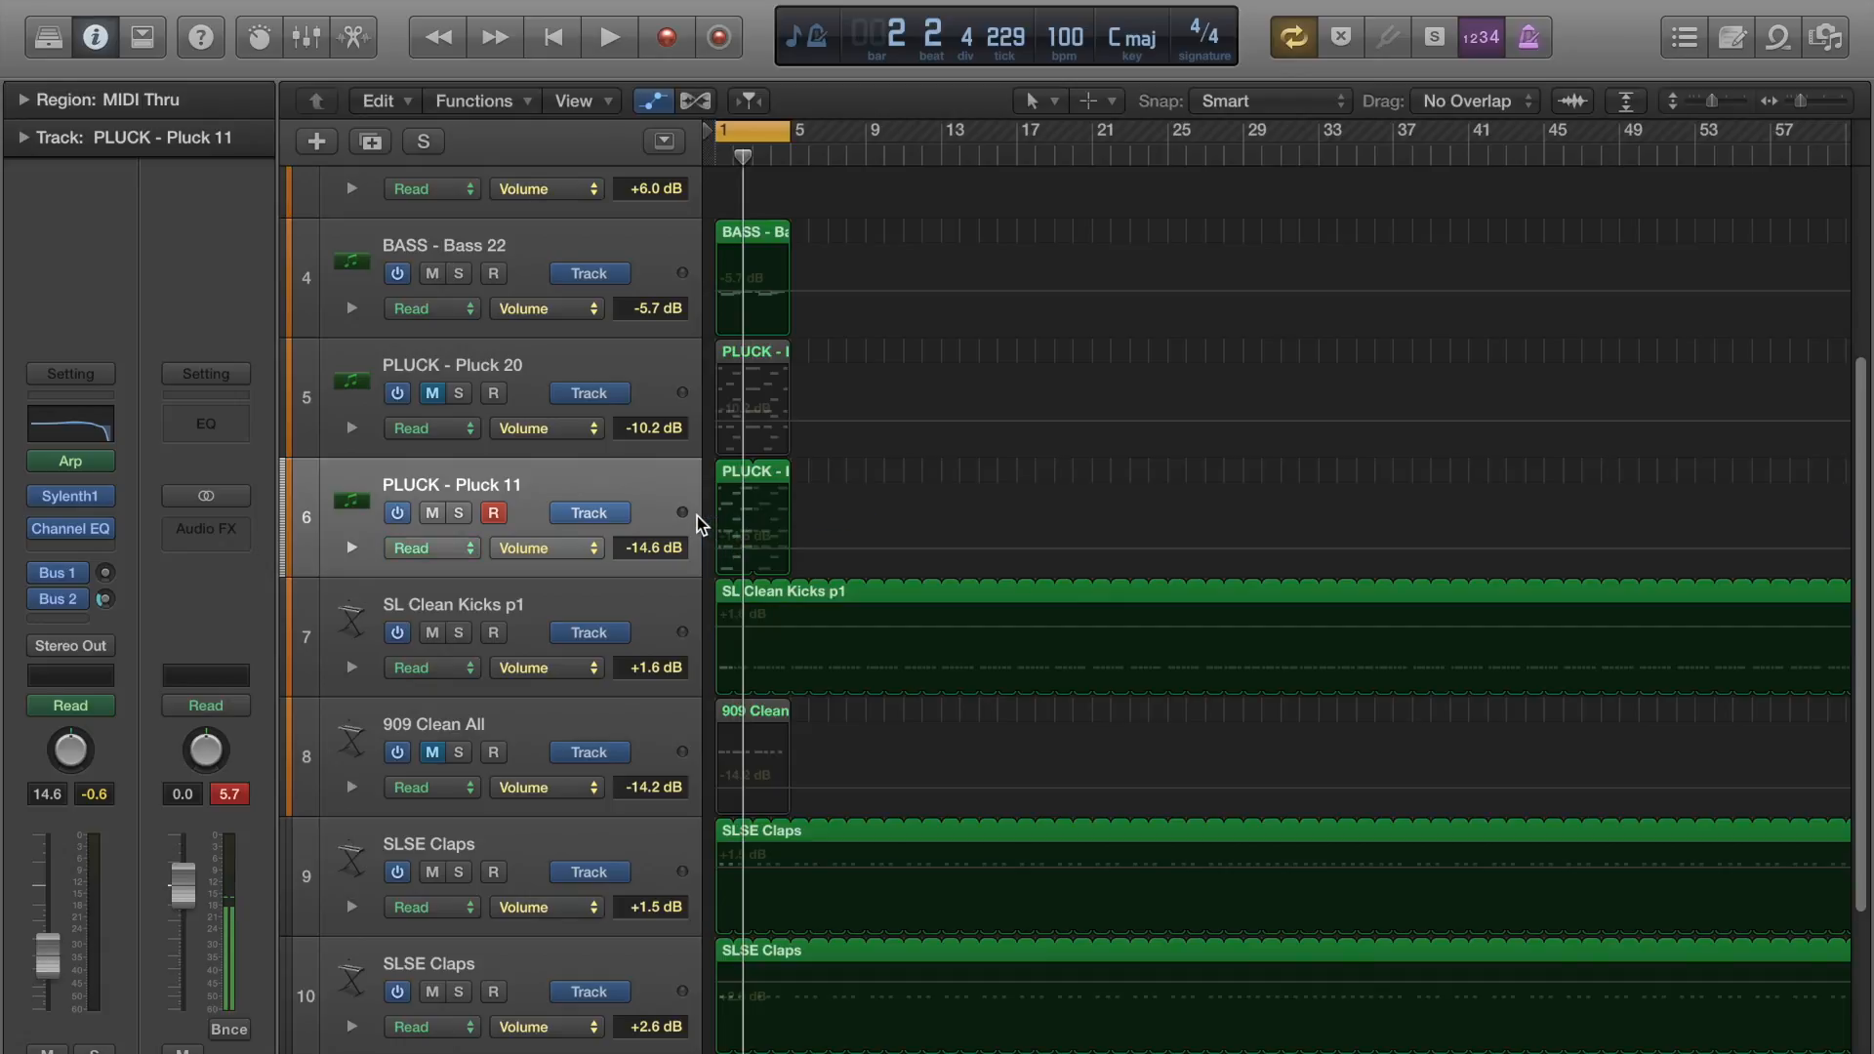
left_click(651, 511)
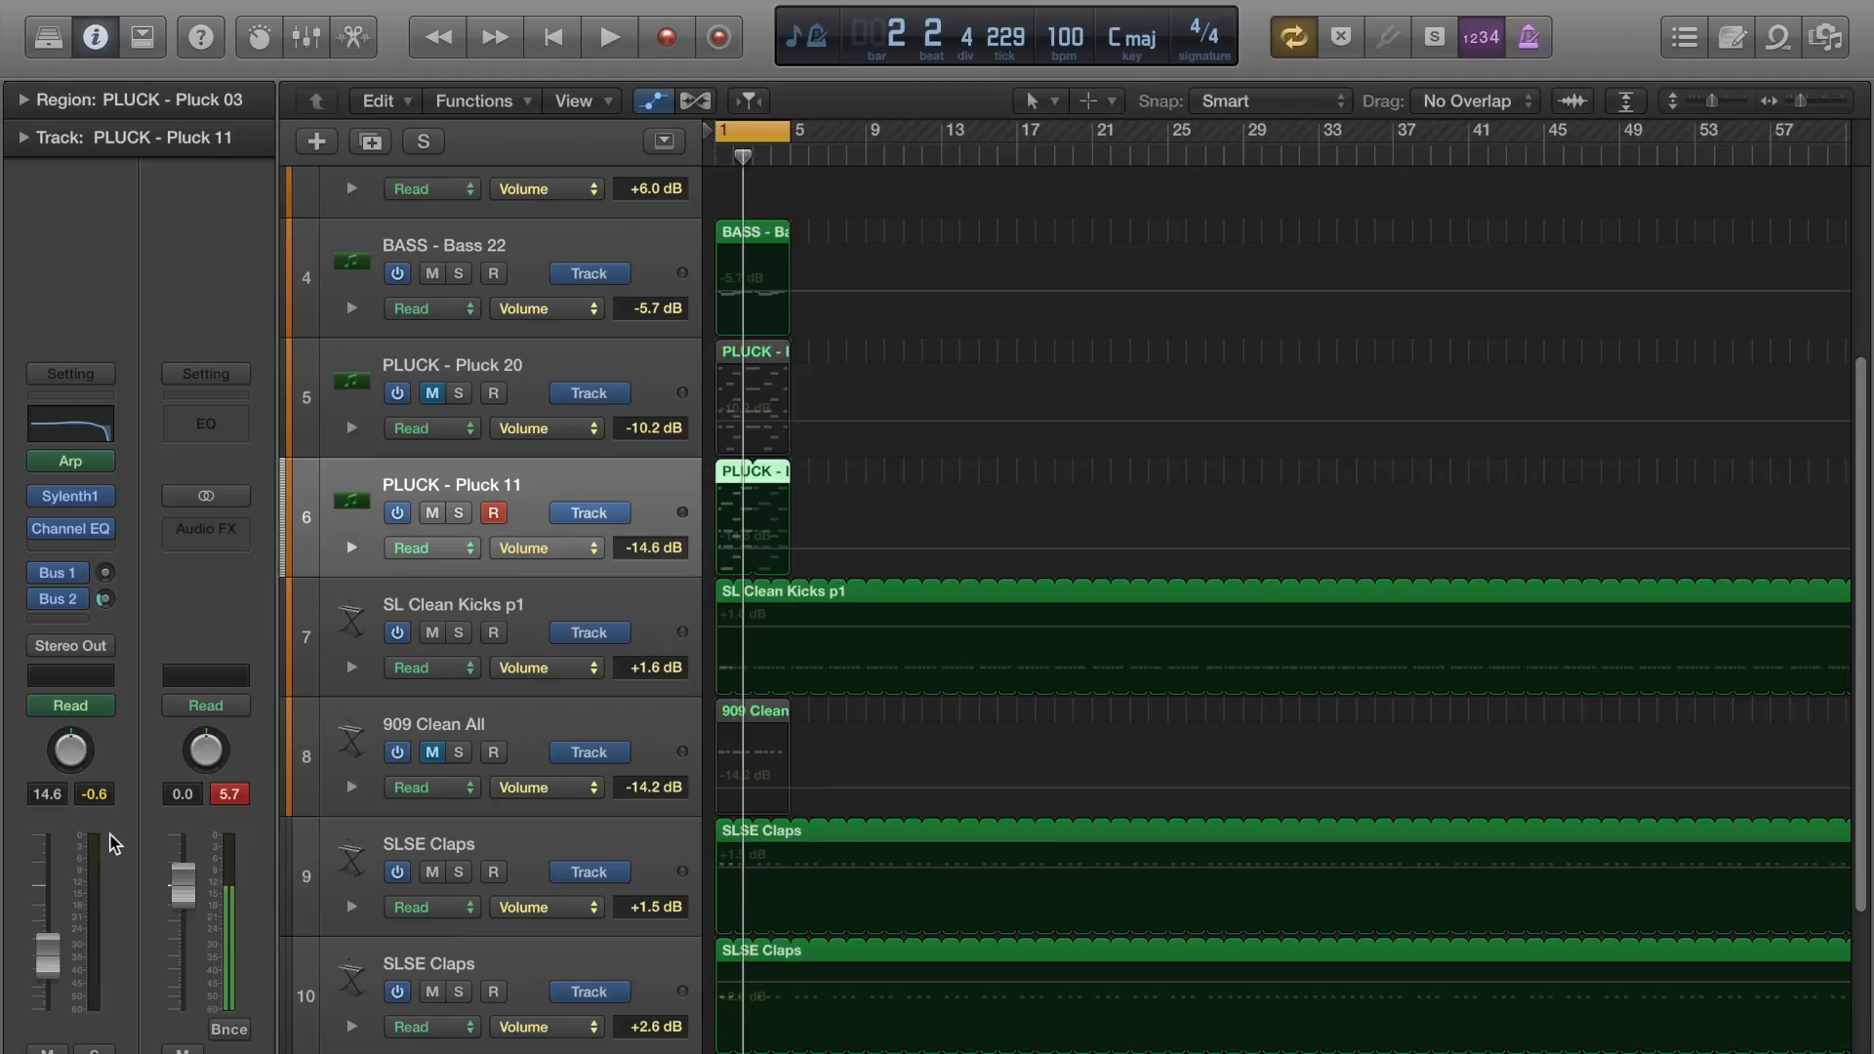
left_click(92, 700)
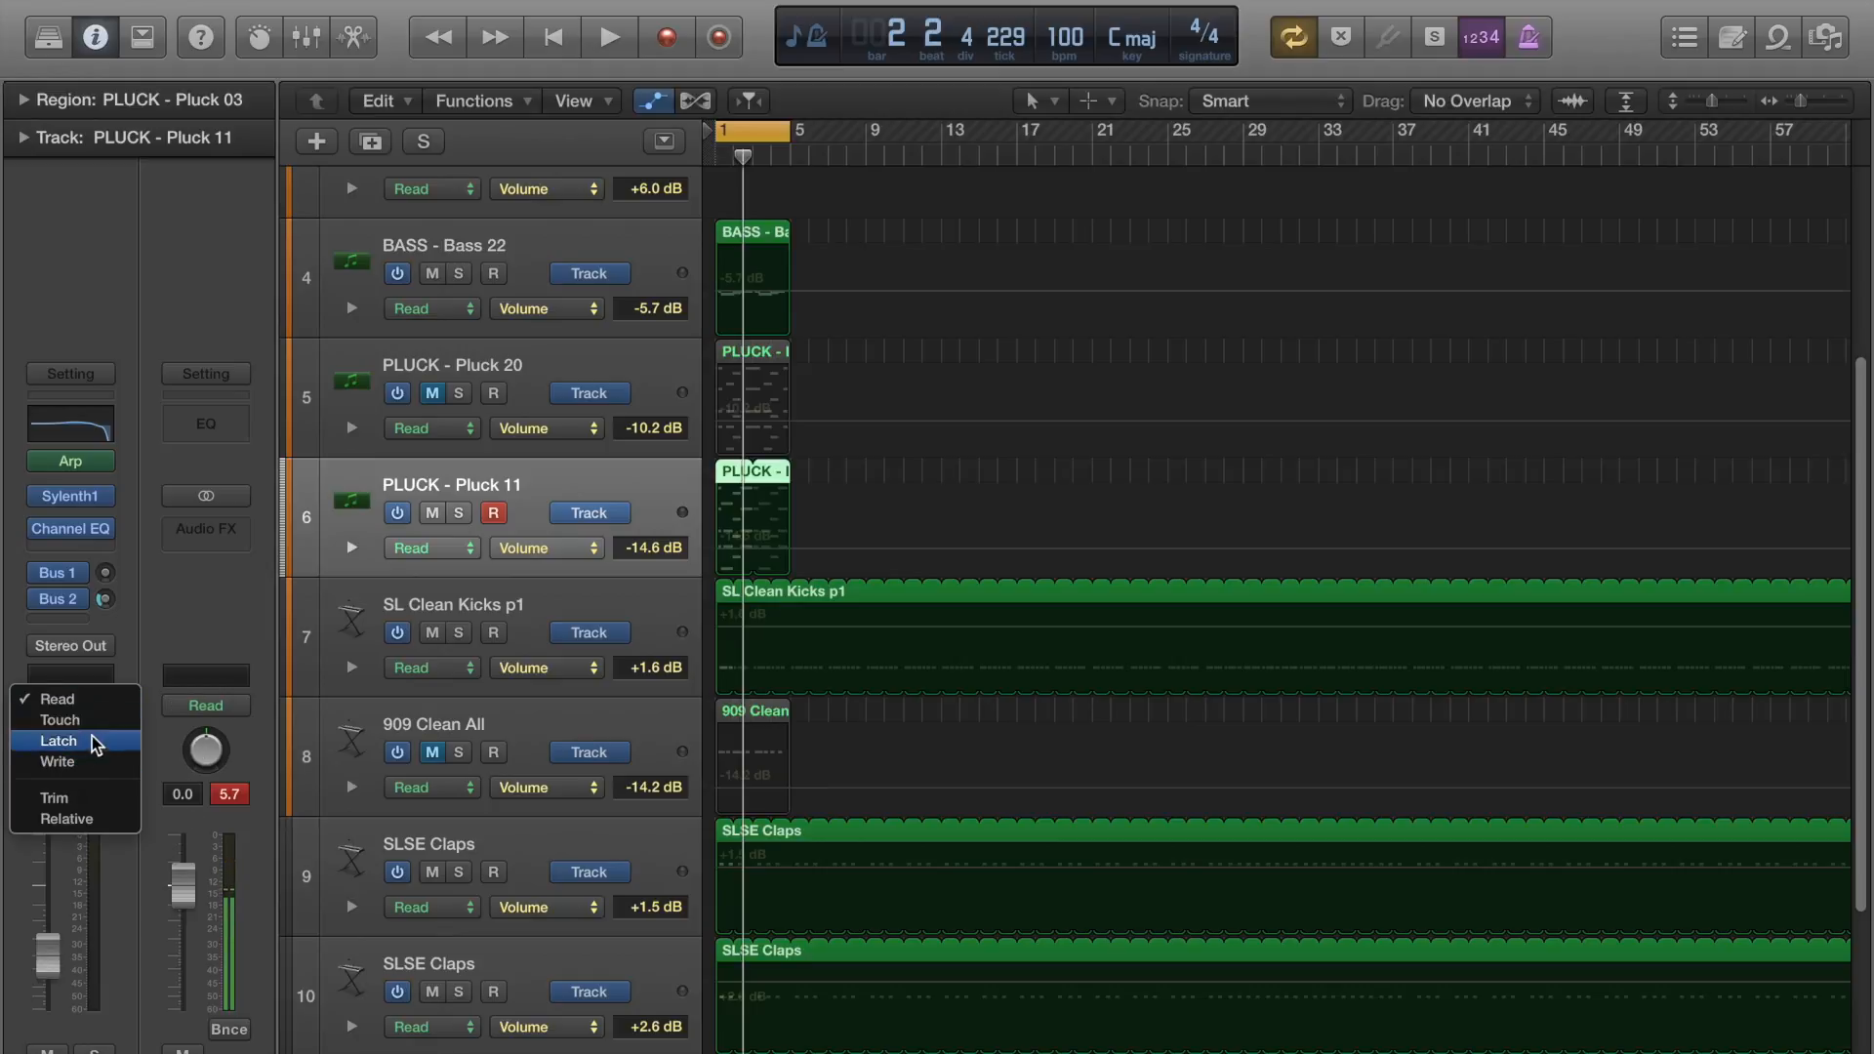
left_click(117, 690)
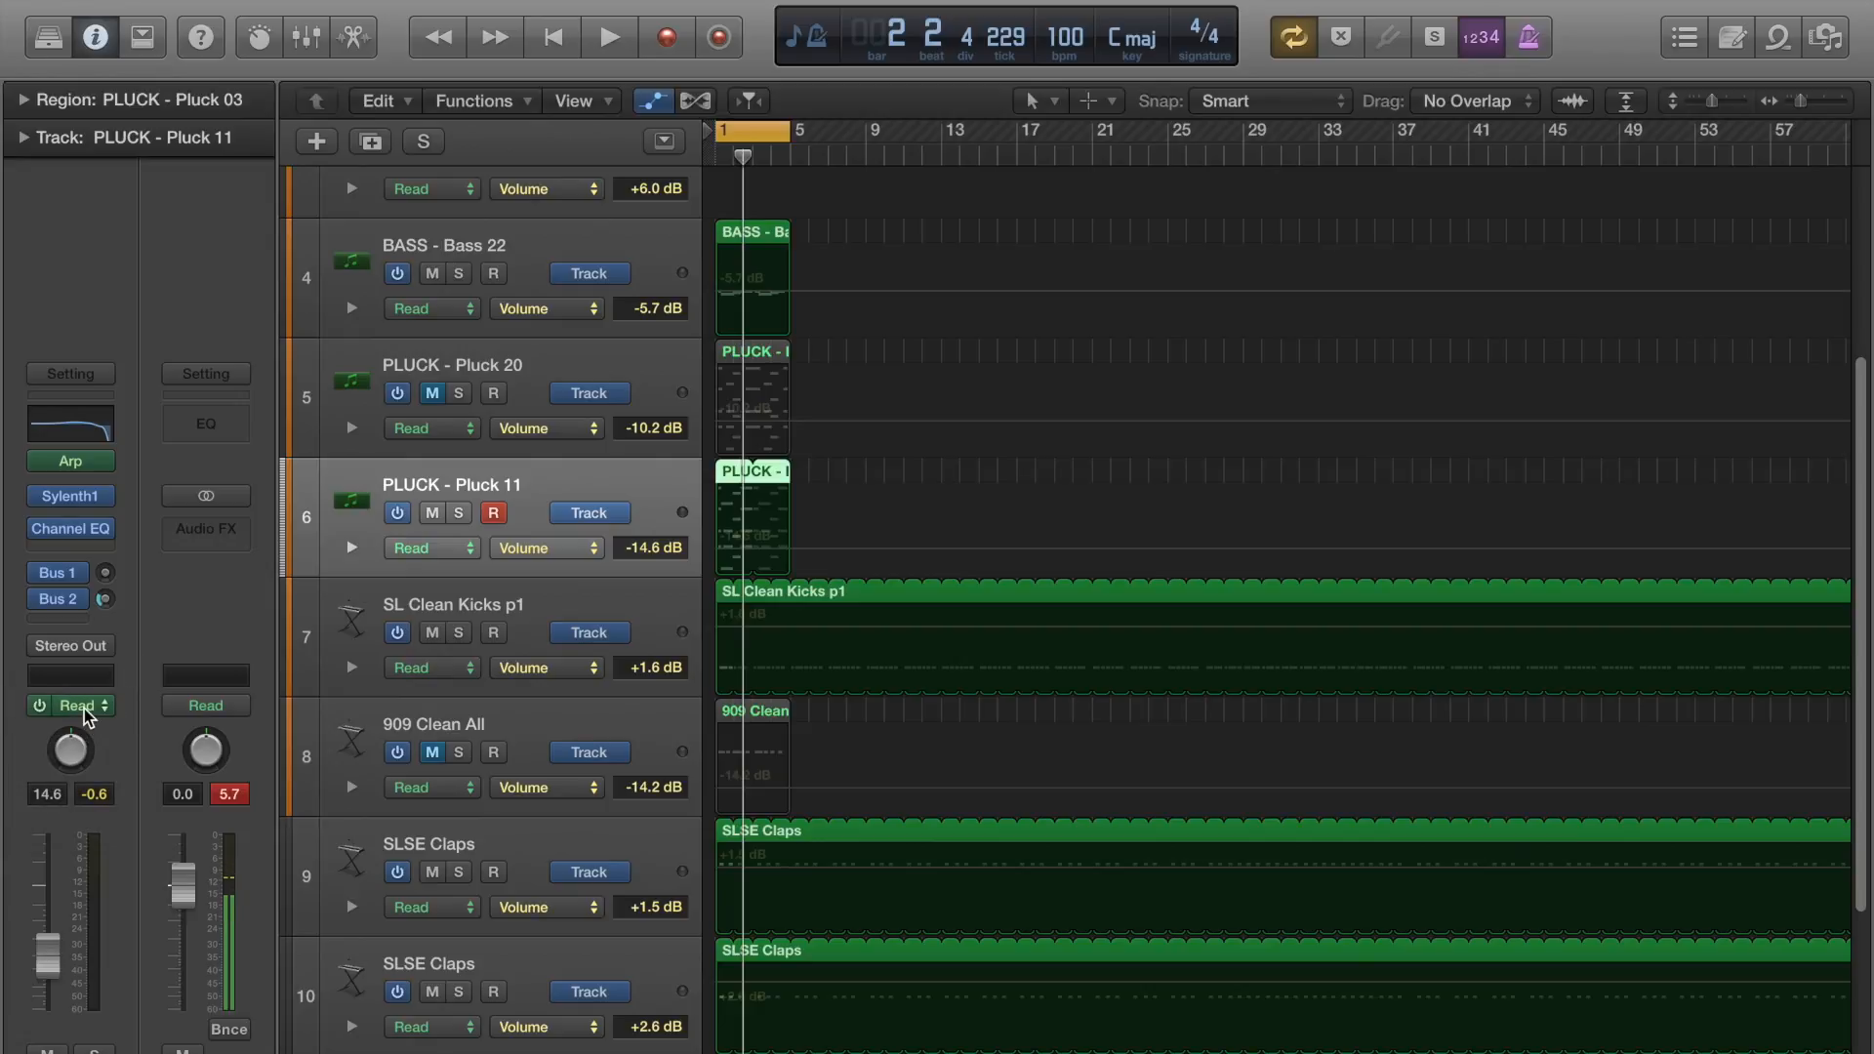
left_click(86, 718)
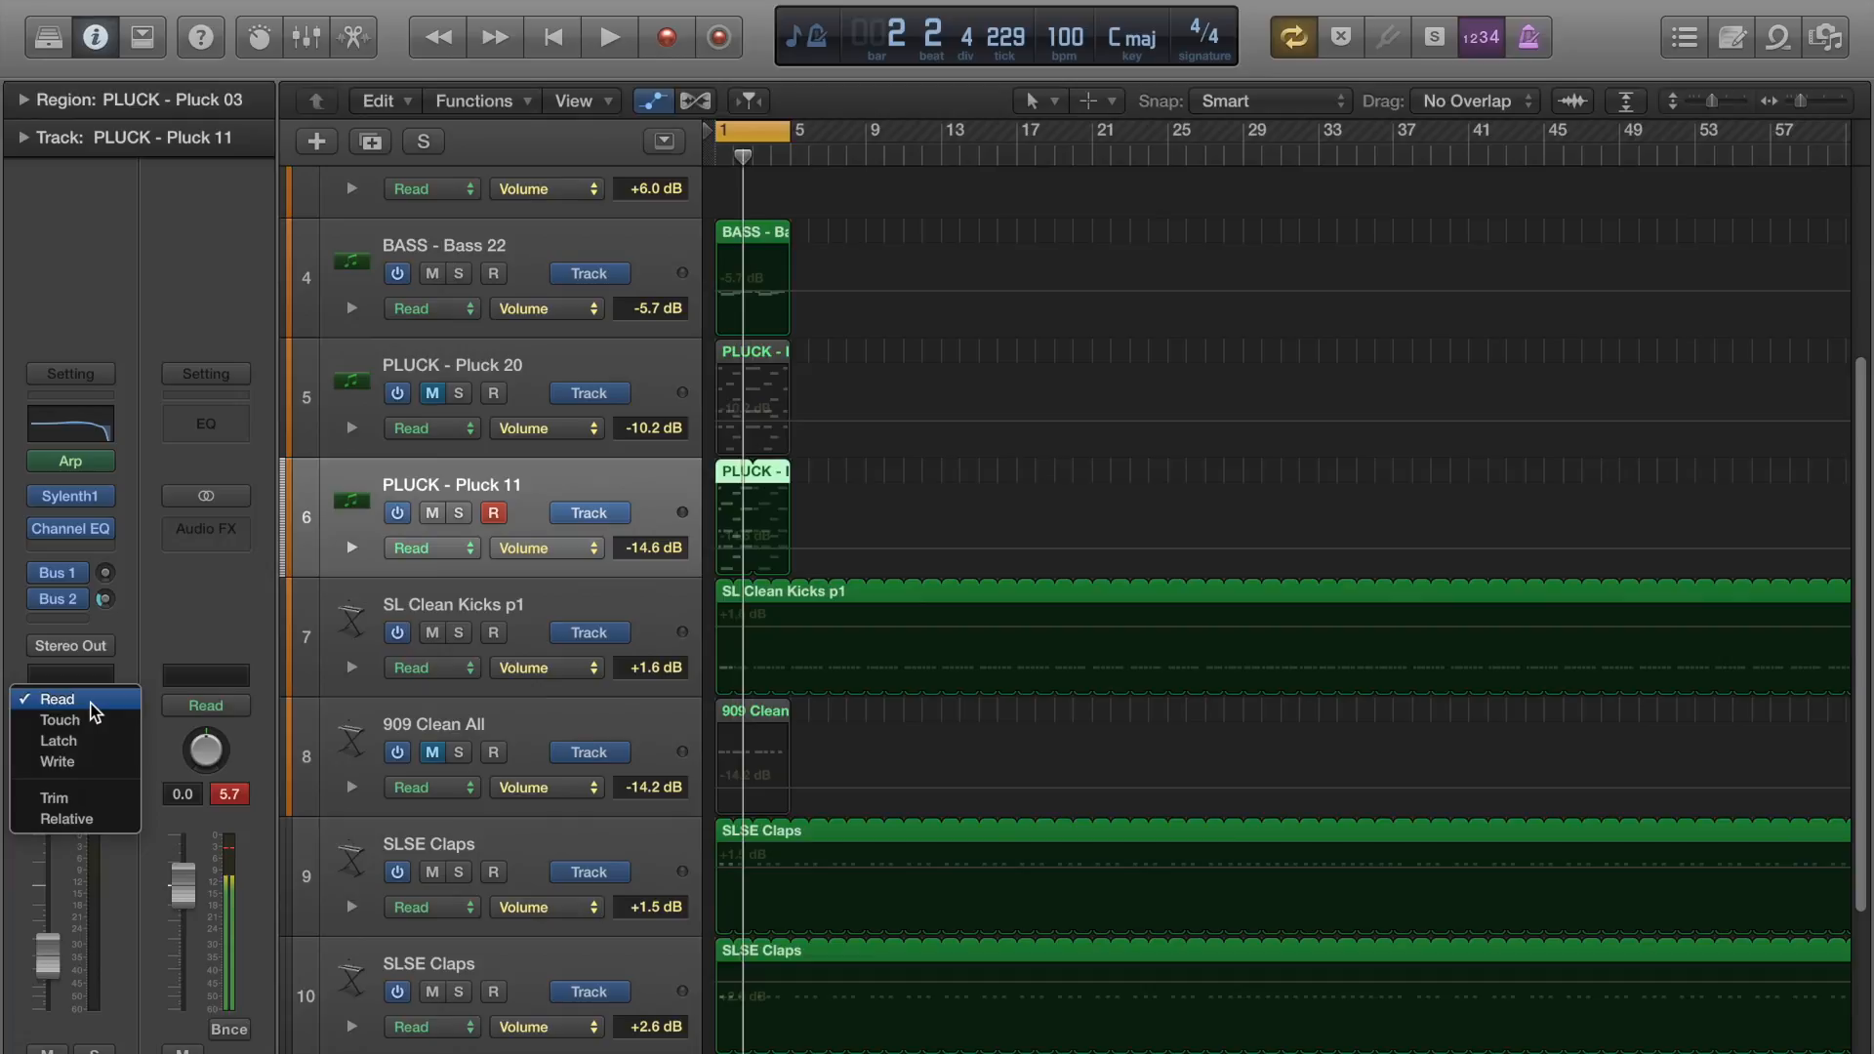
left_click(147, 625)
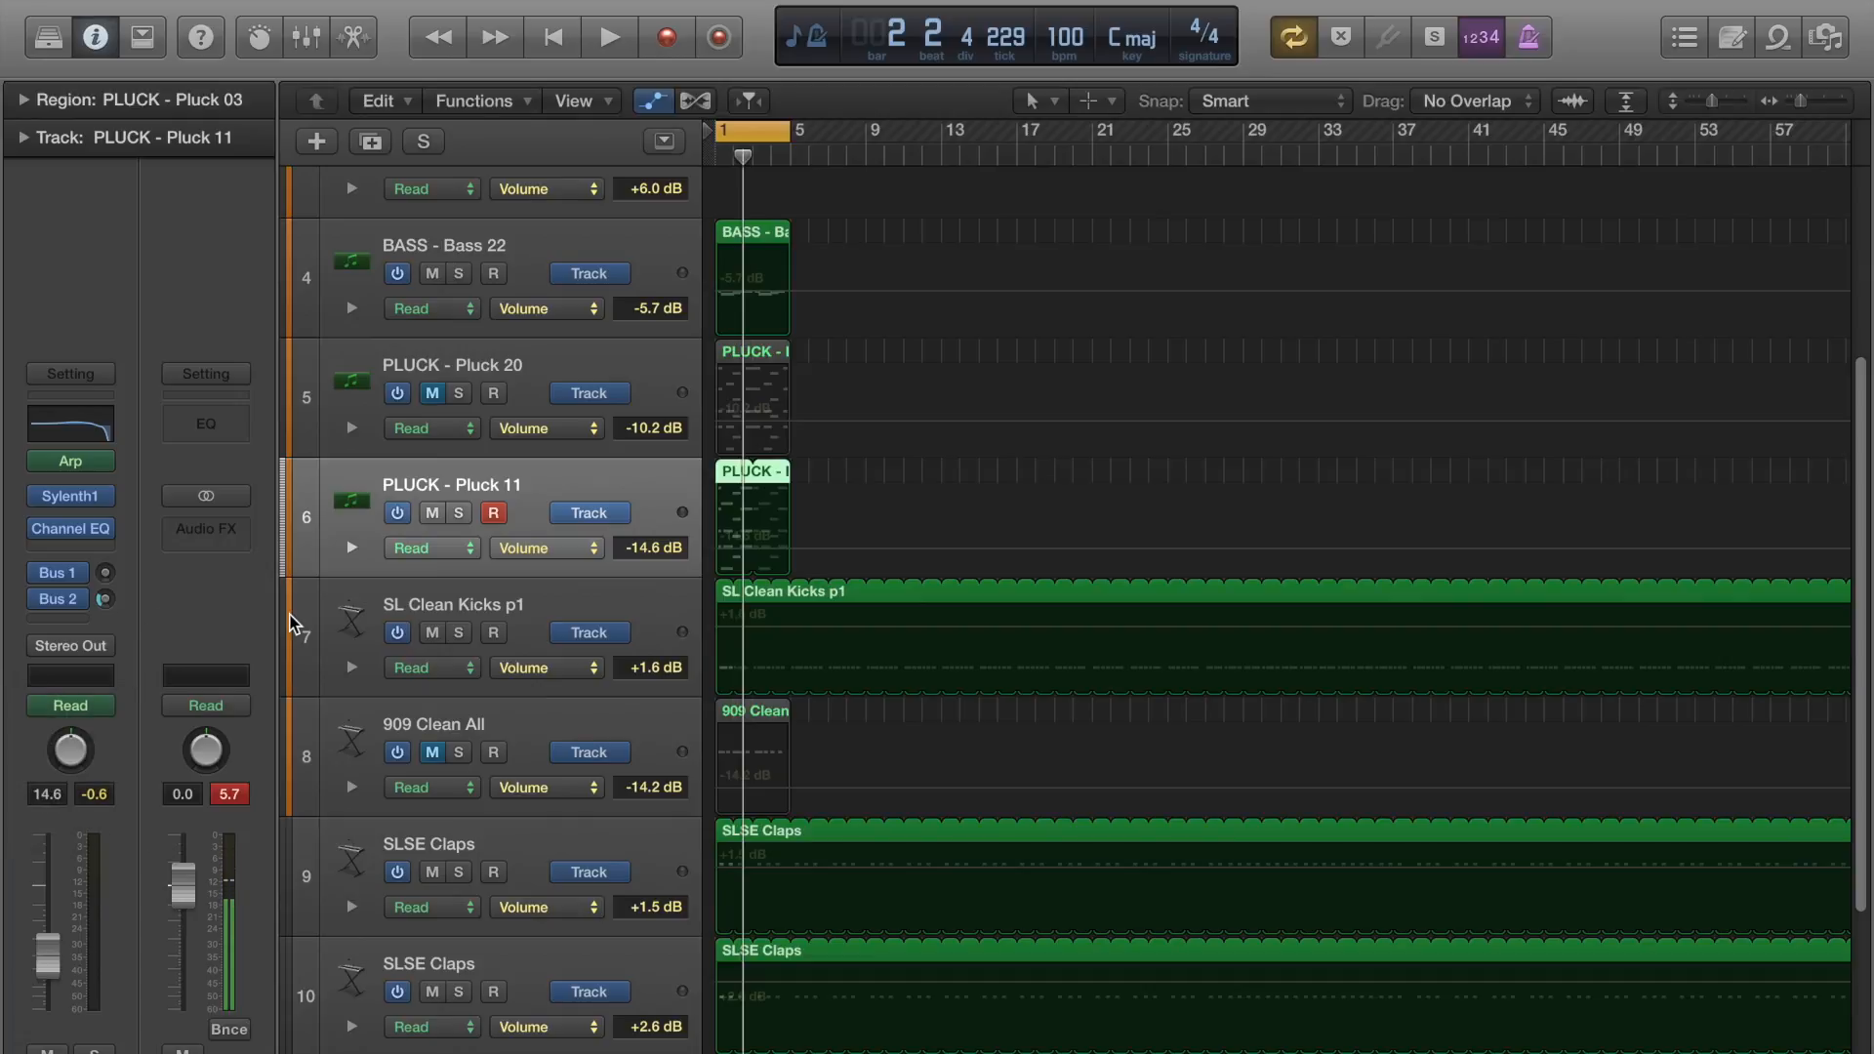
Set the Pluck 11 track's volume to +0.1 dB and its automation mode to Touch.
left_click_drag(53, 963, 8, 318)
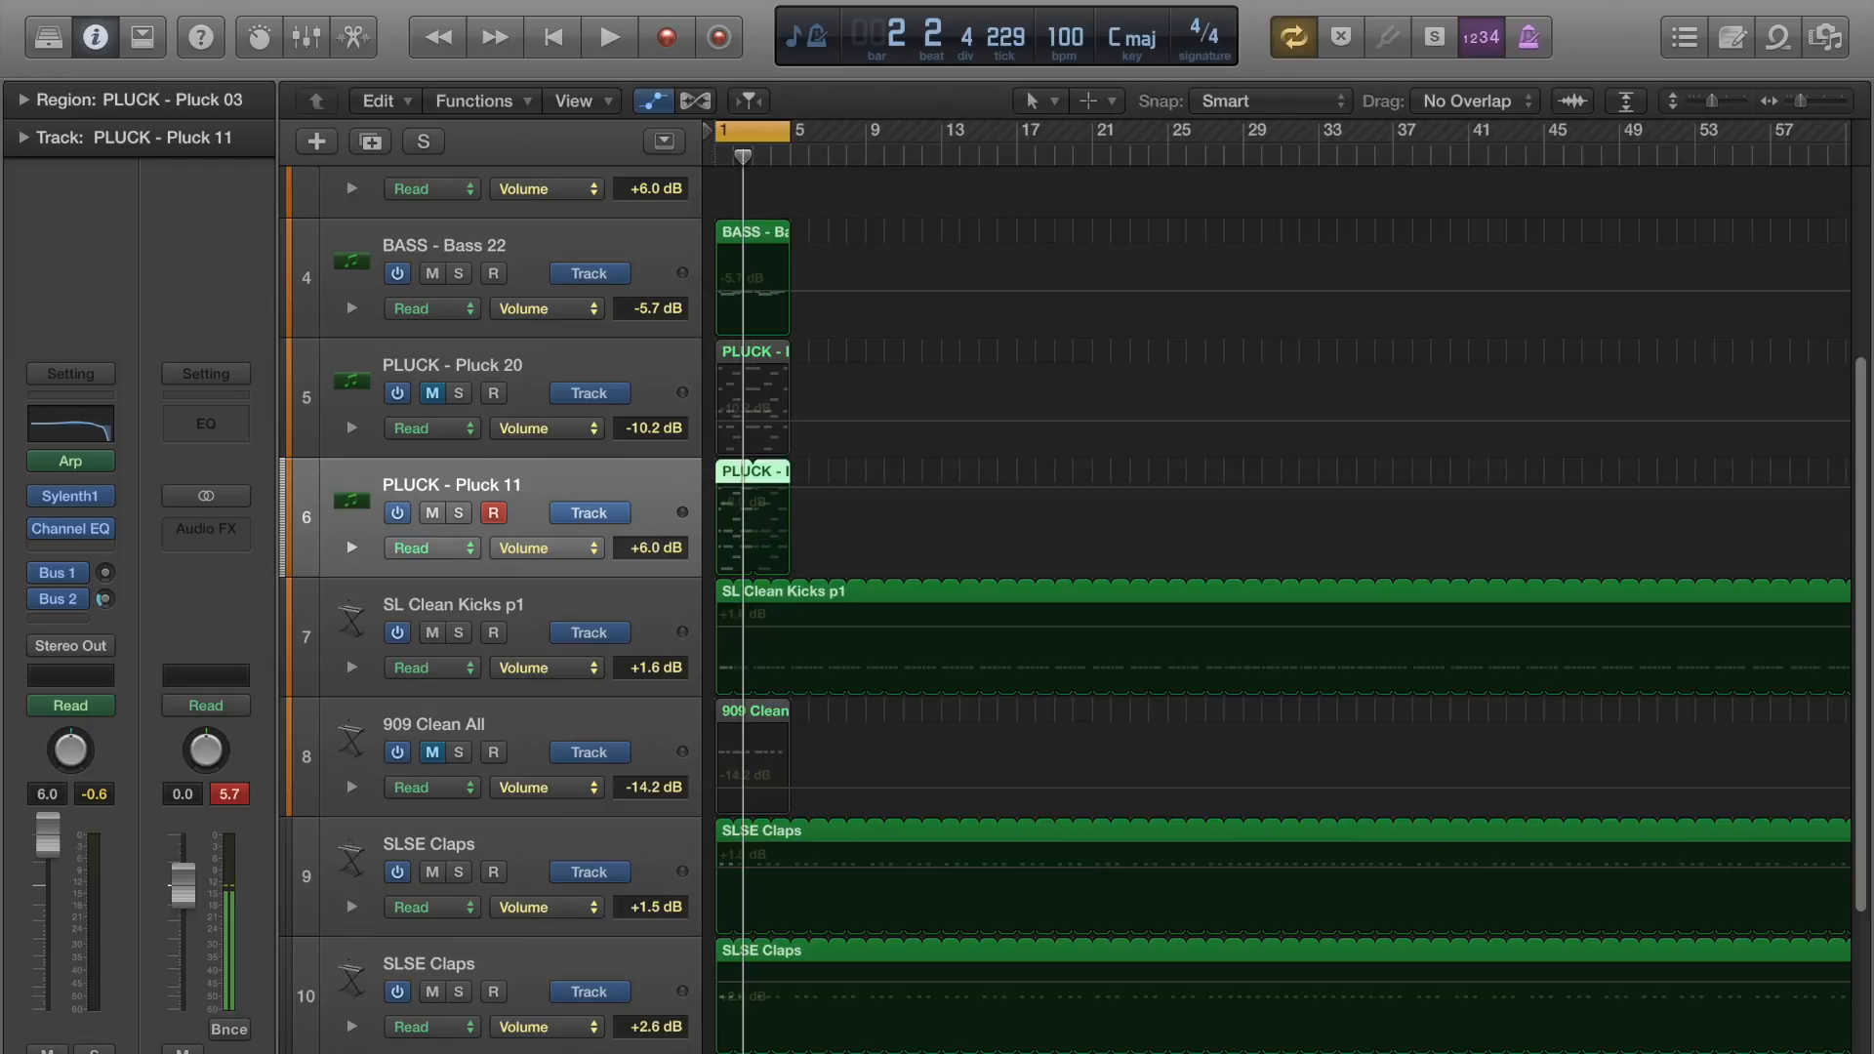
left_click_drag(57, 839, 56, 890)
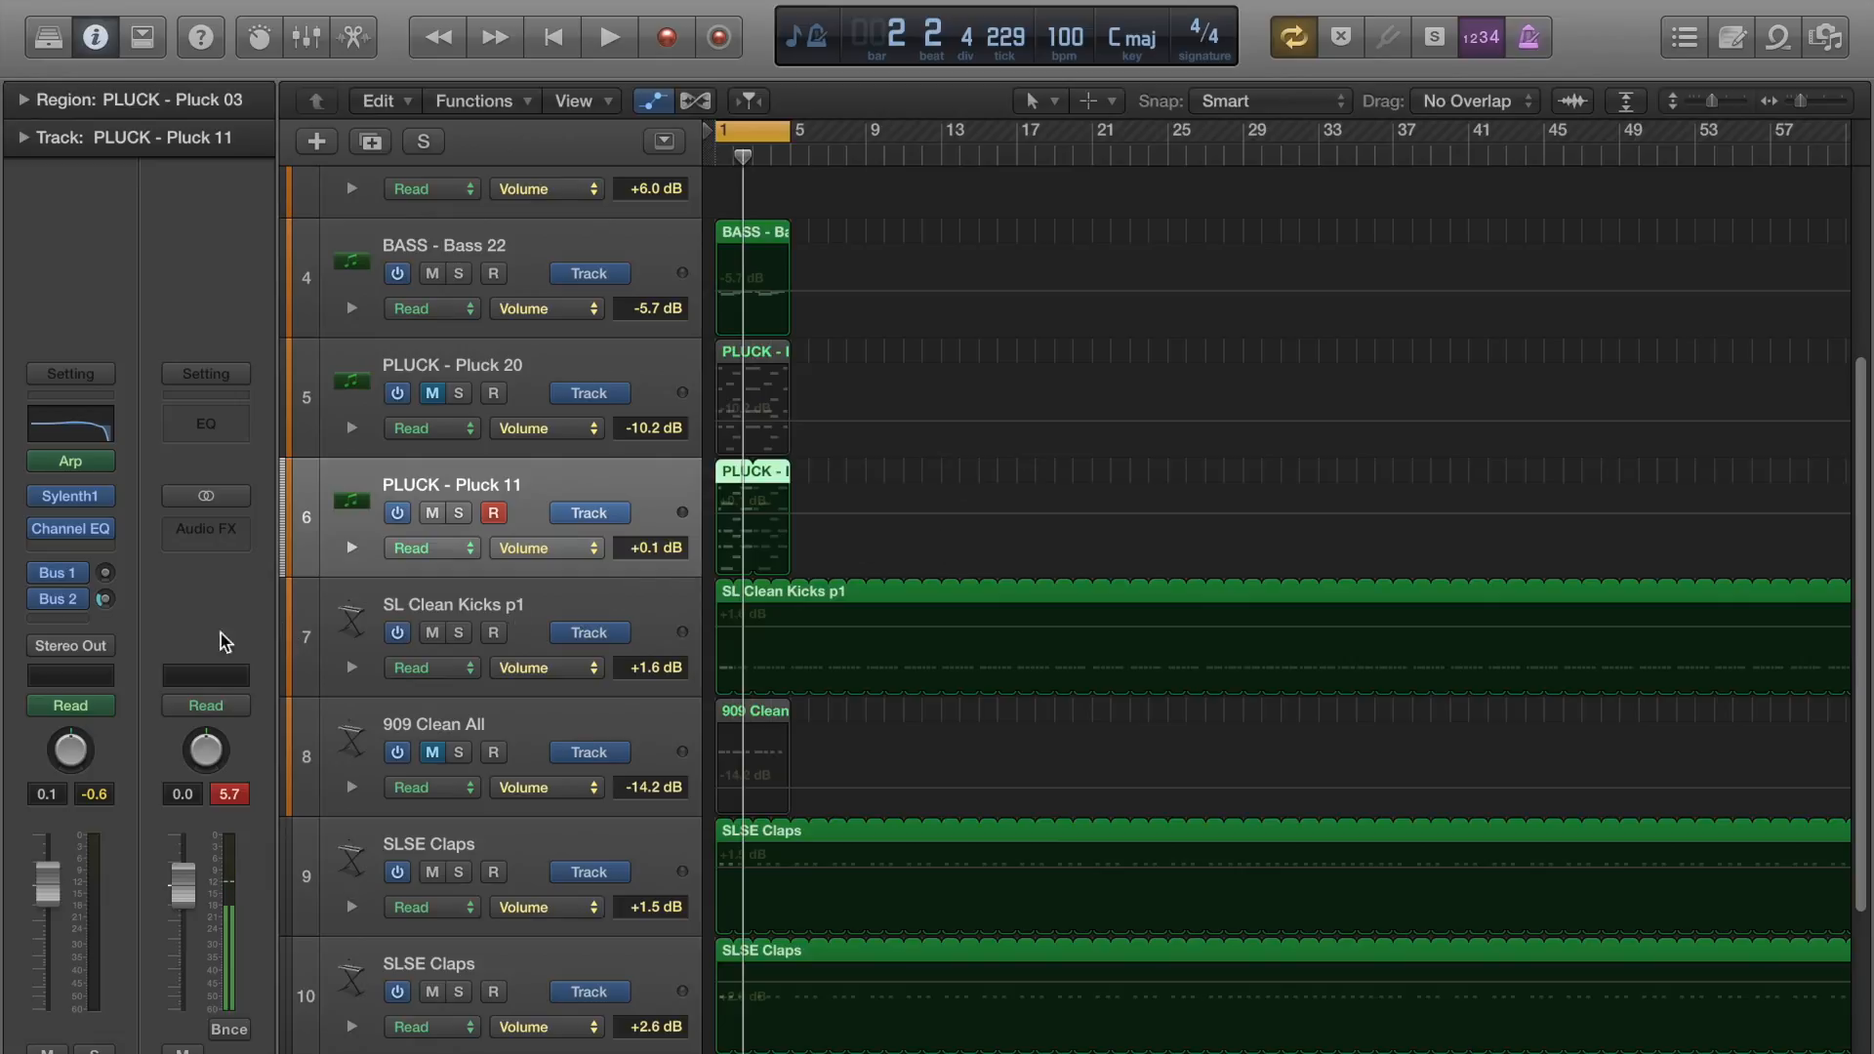
left_click(86, 706)
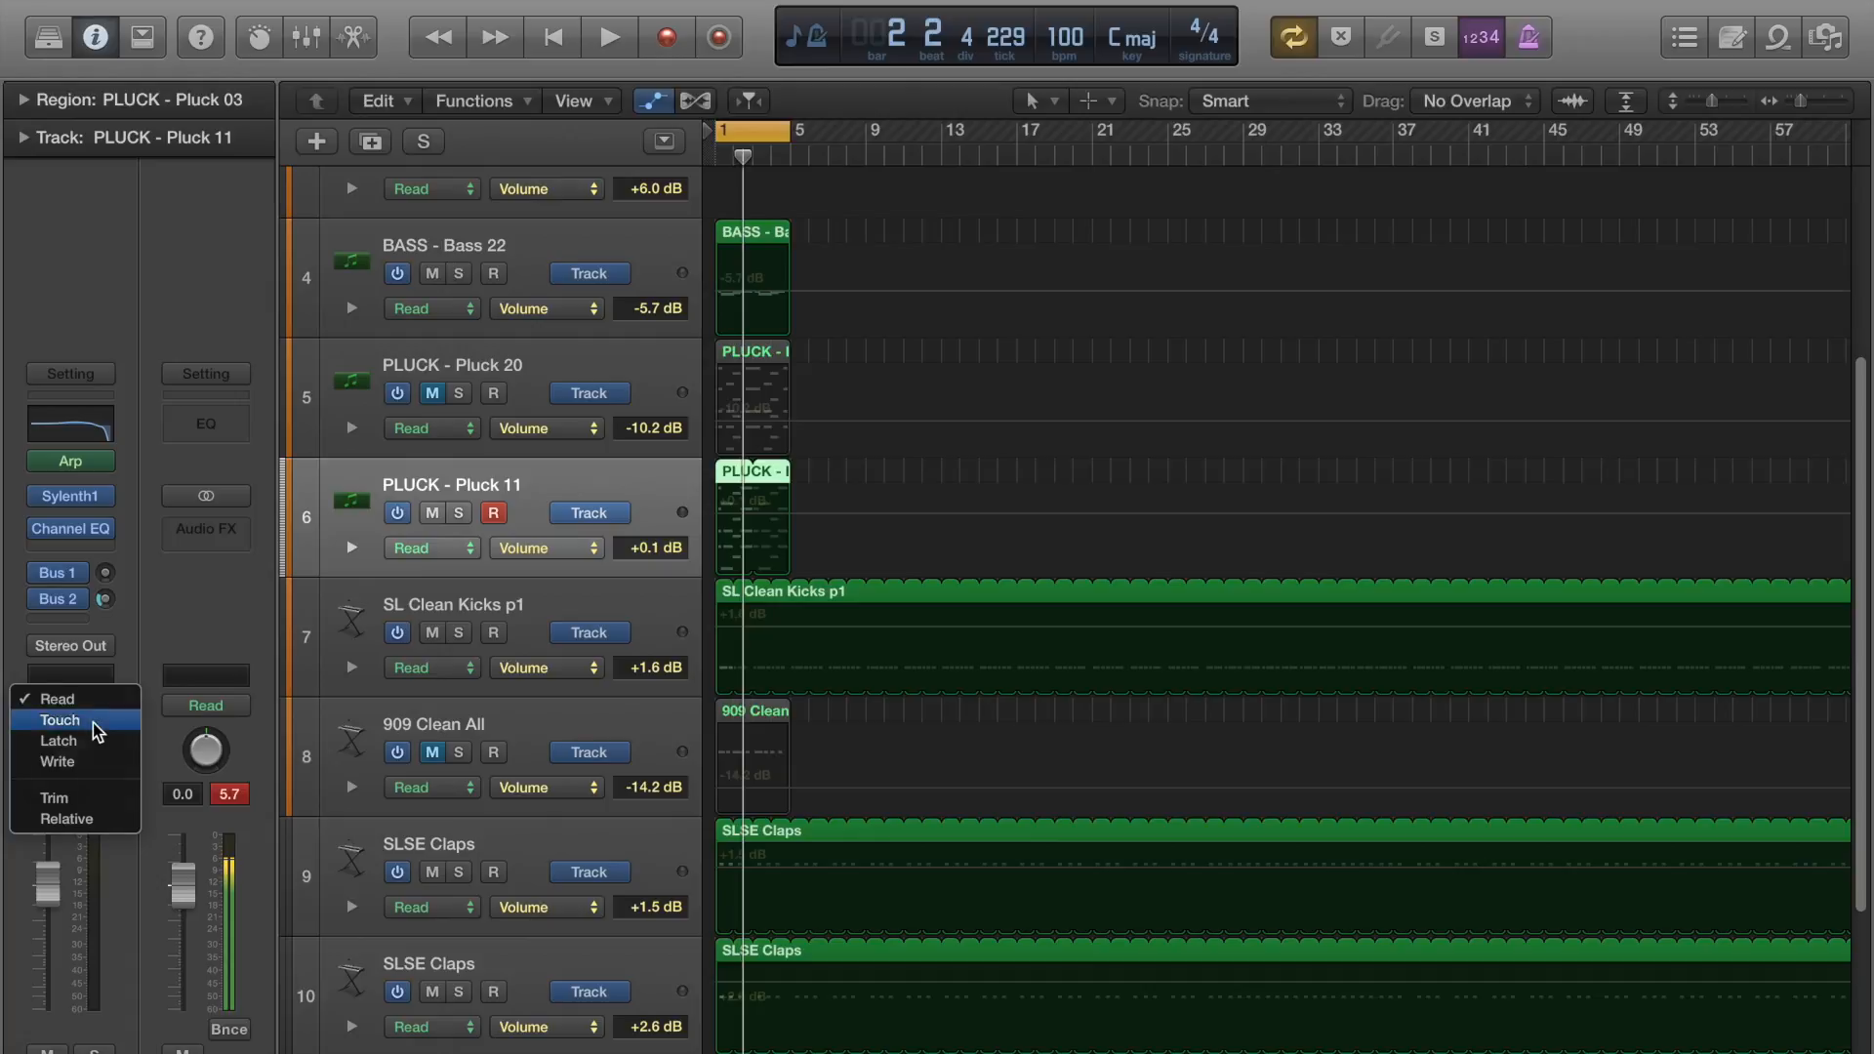
left_click(98, 723)
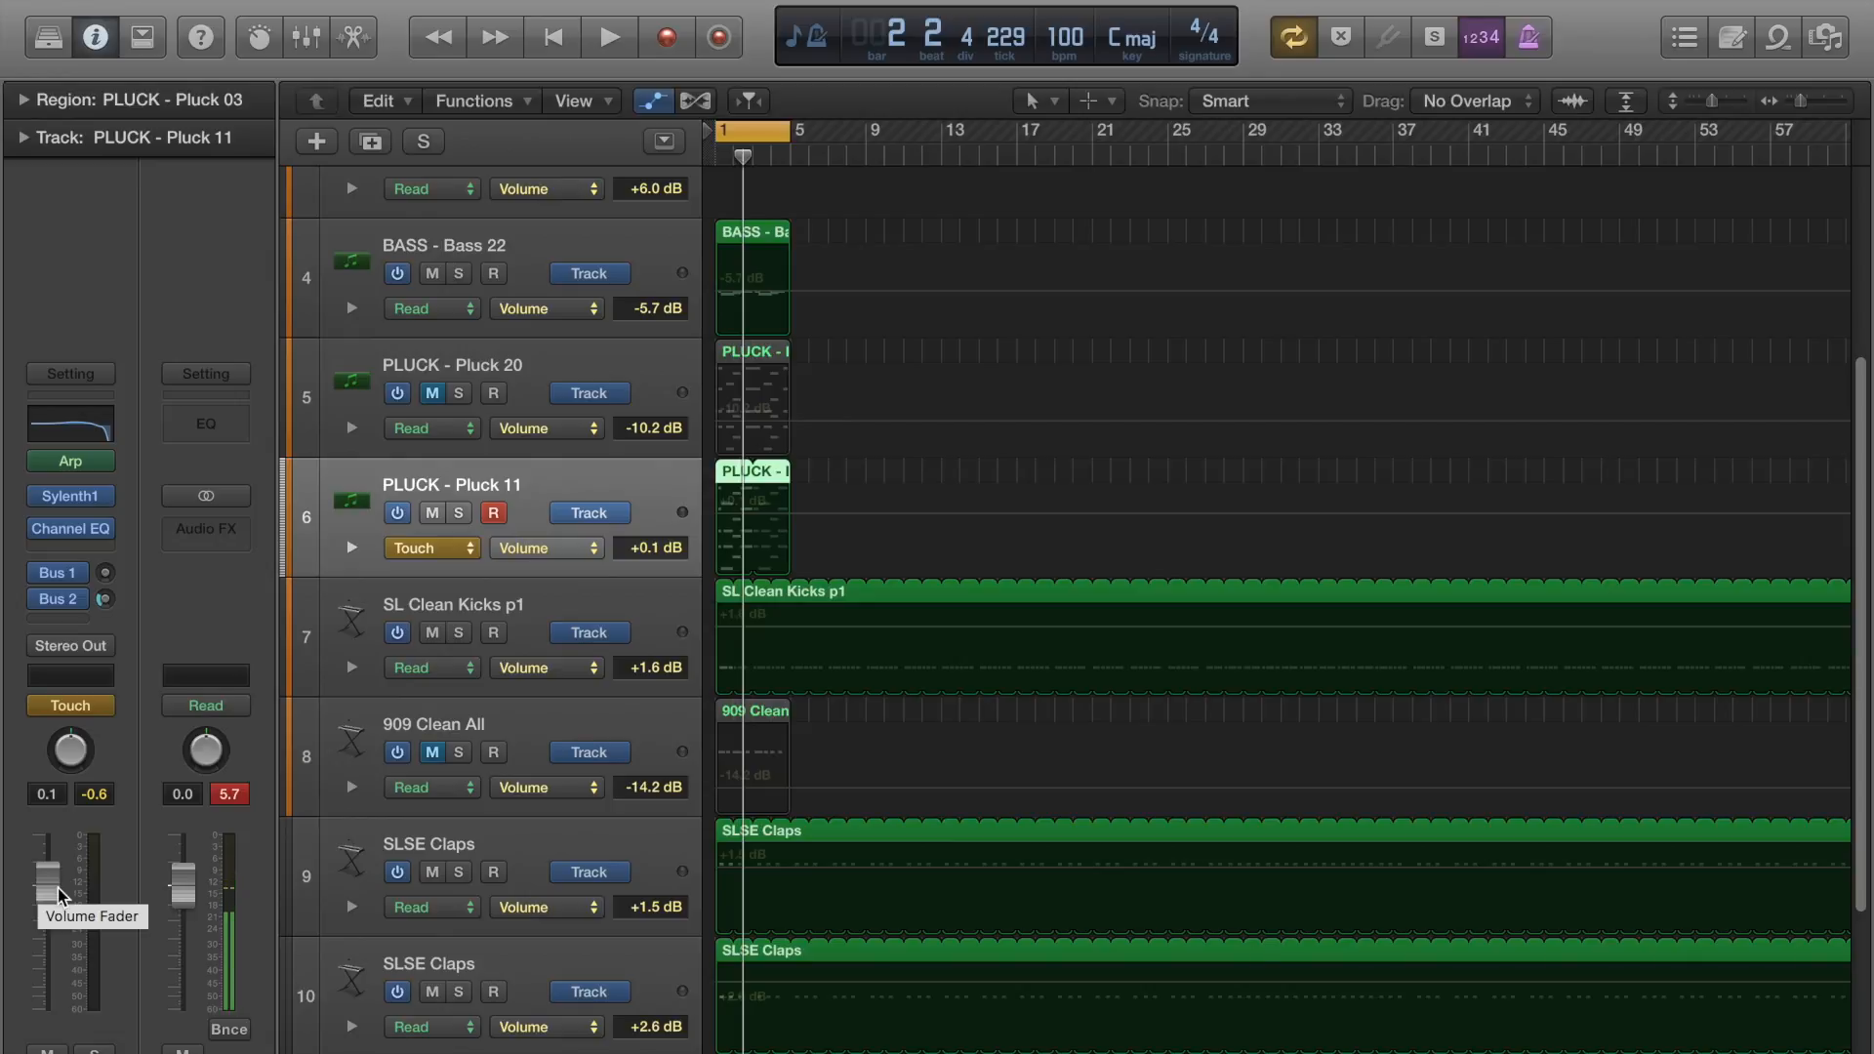
Play the loop and record volume fader dips on Pluck 11 in Touch mode, releasing the fader before stopping playback.
key("space")
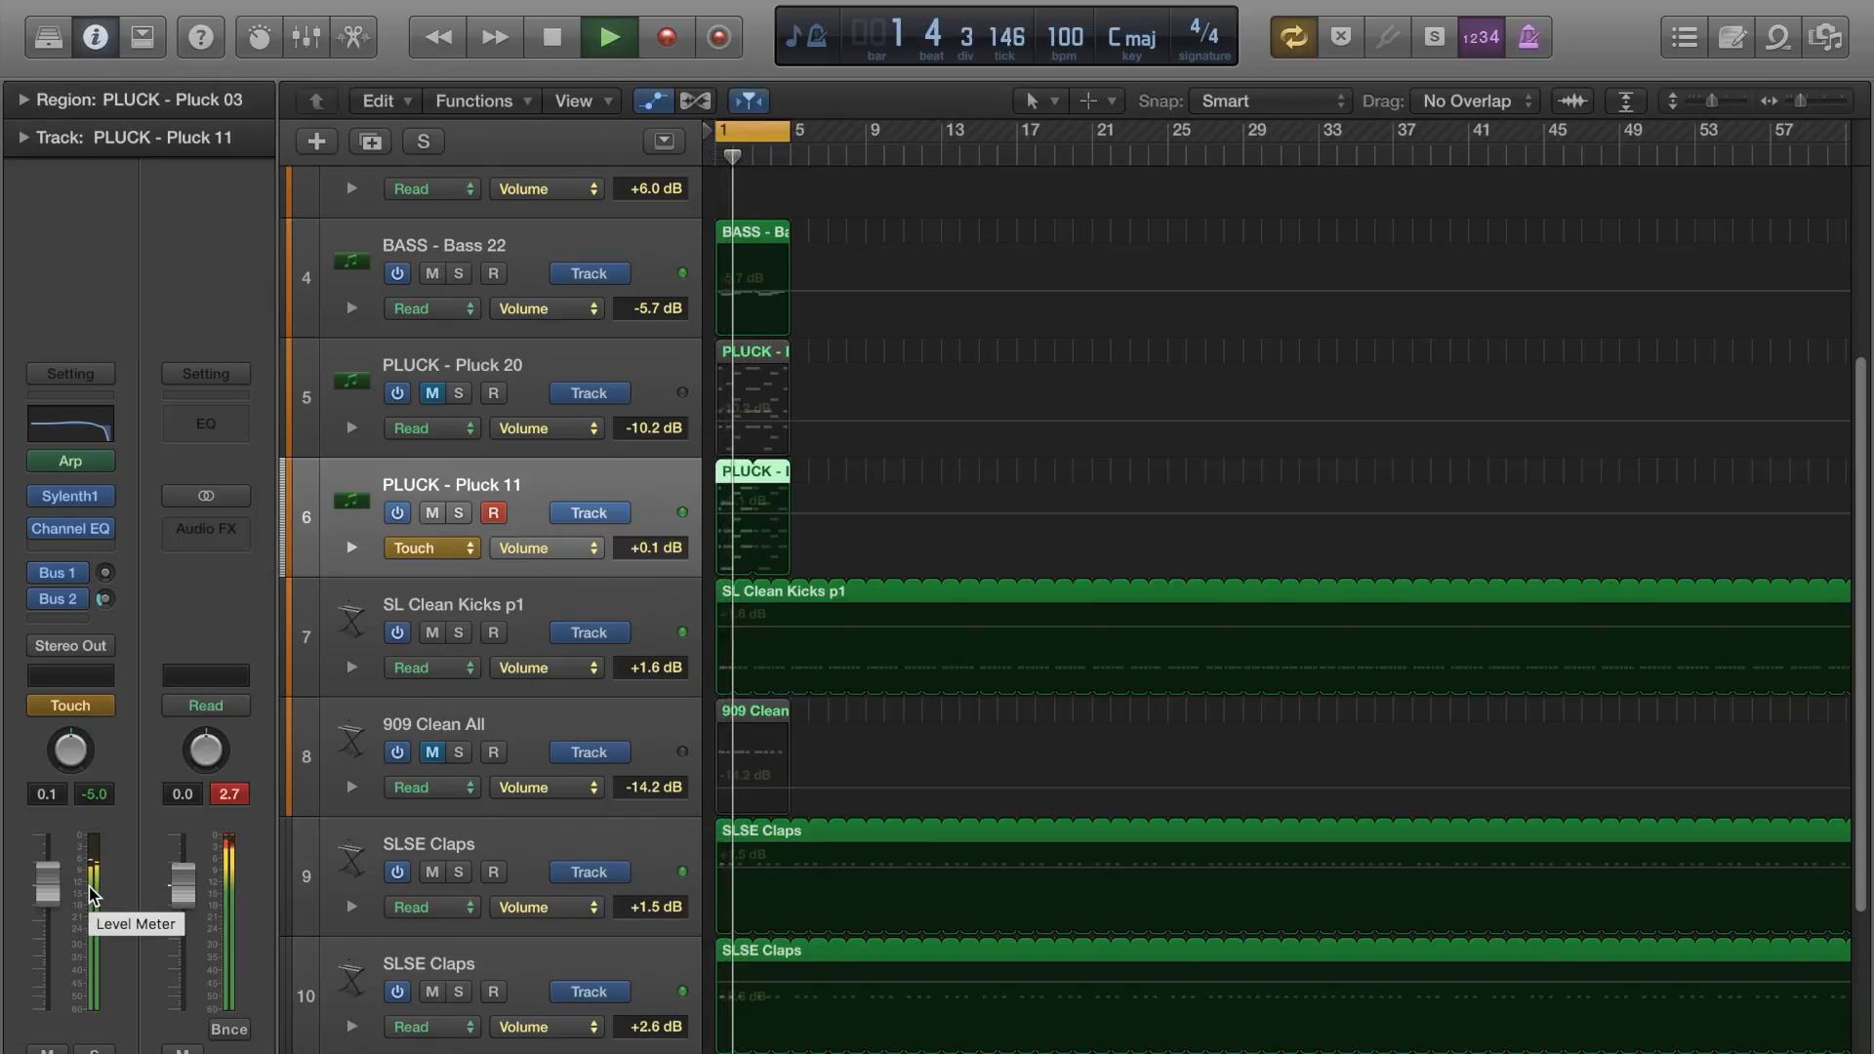
left_click_drag(47, 884, 47, 953)
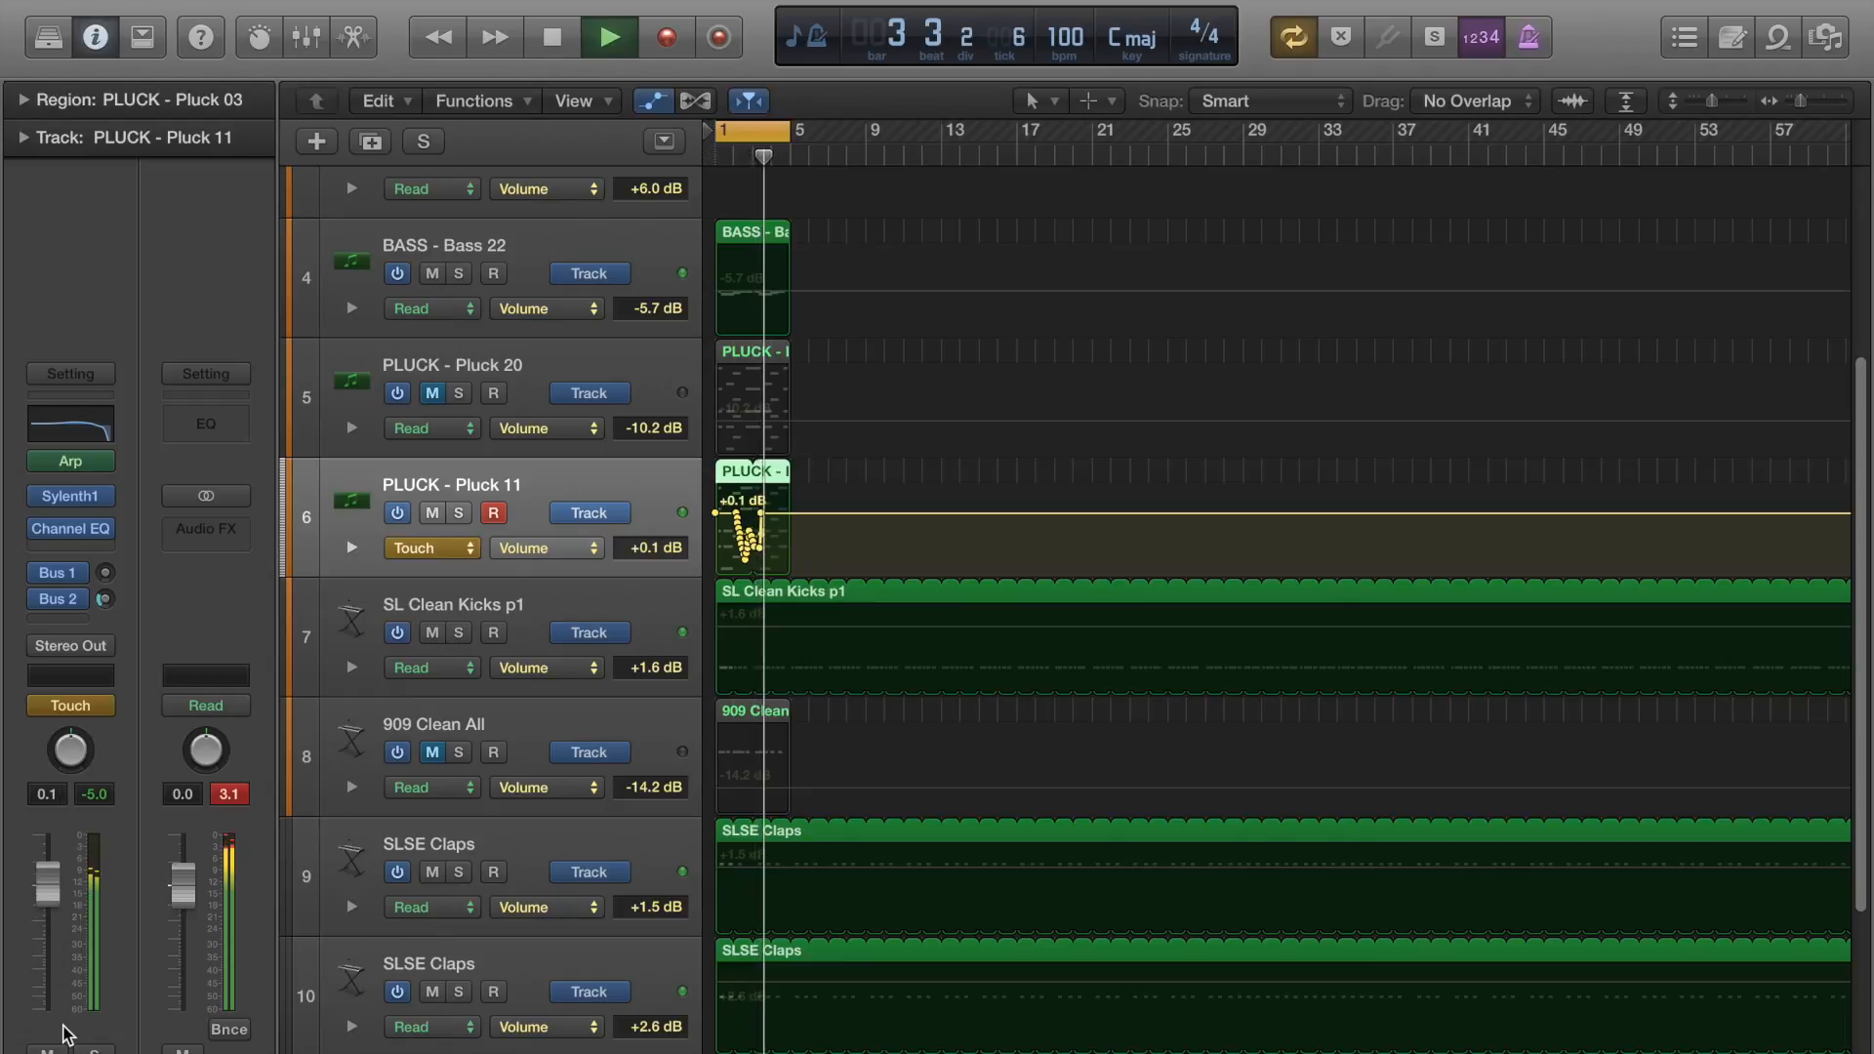
key("space")
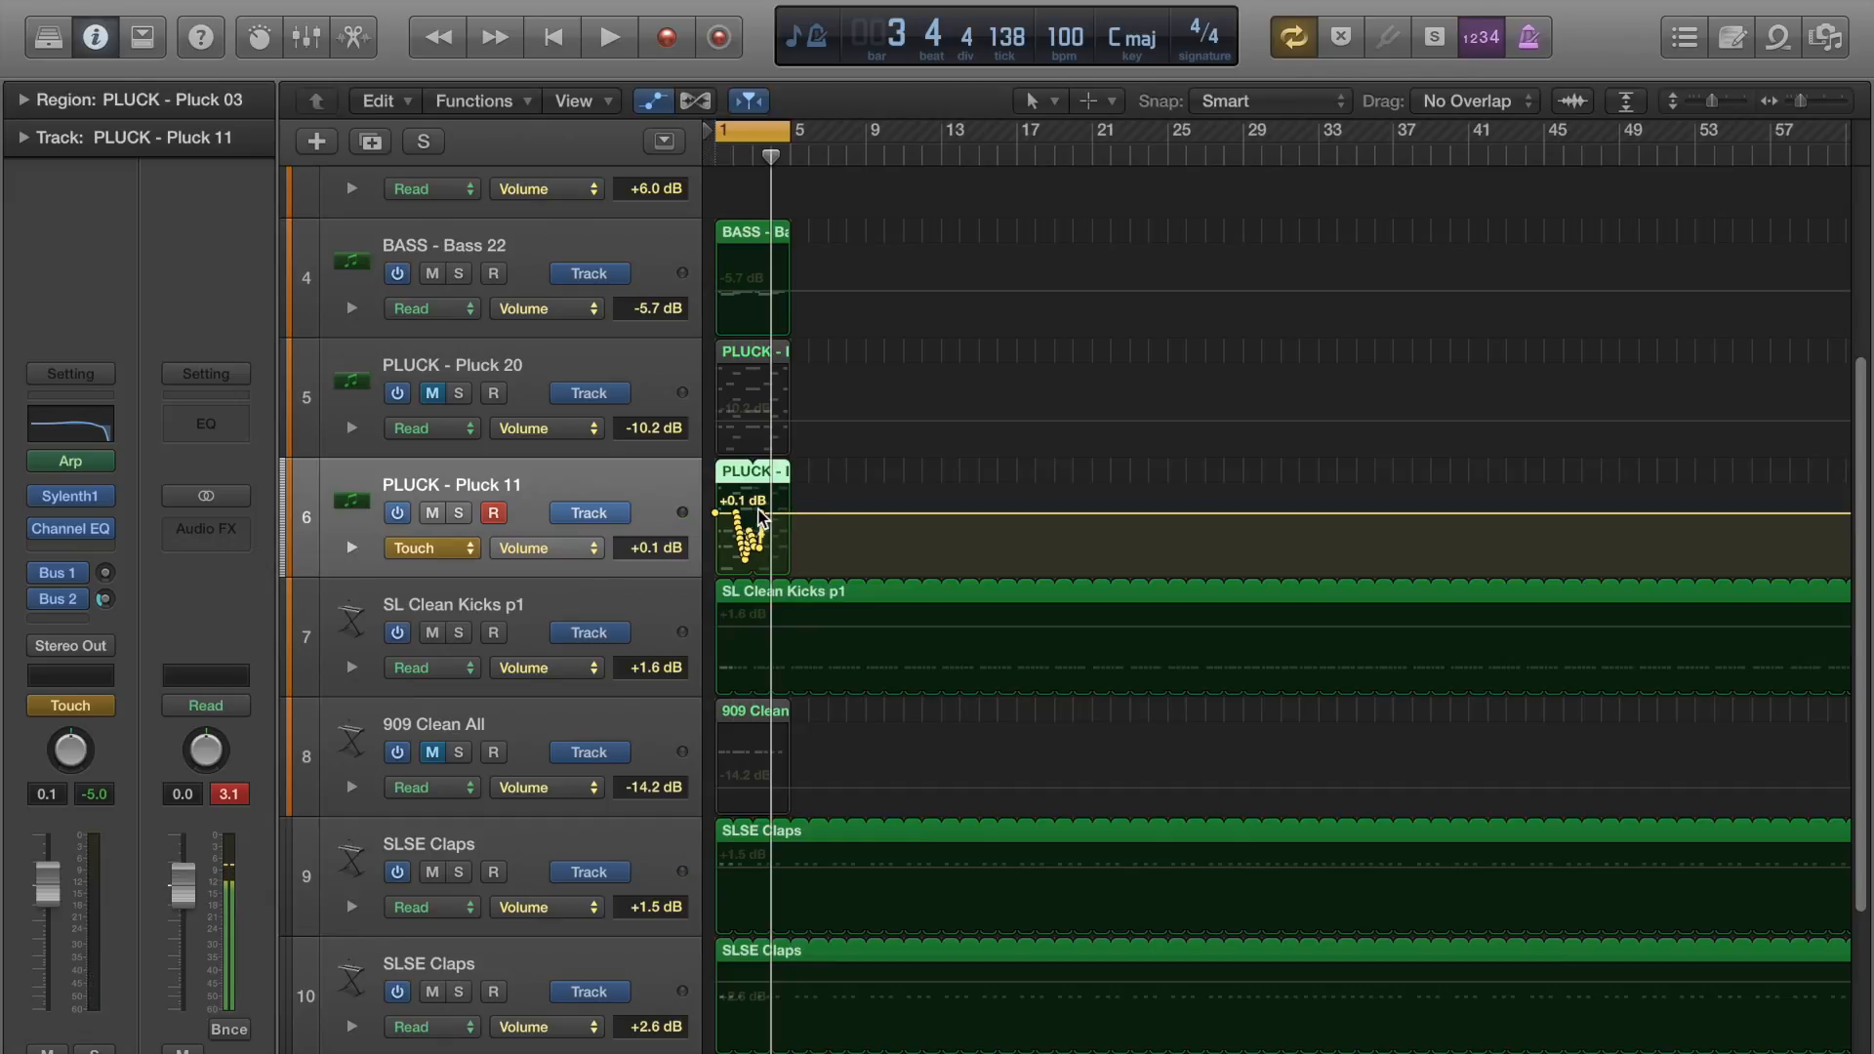
Zoom the timeline in on Pluck 11's recorded volume curve and delete its points between bars 2 and 4.
left_click(837, 485)
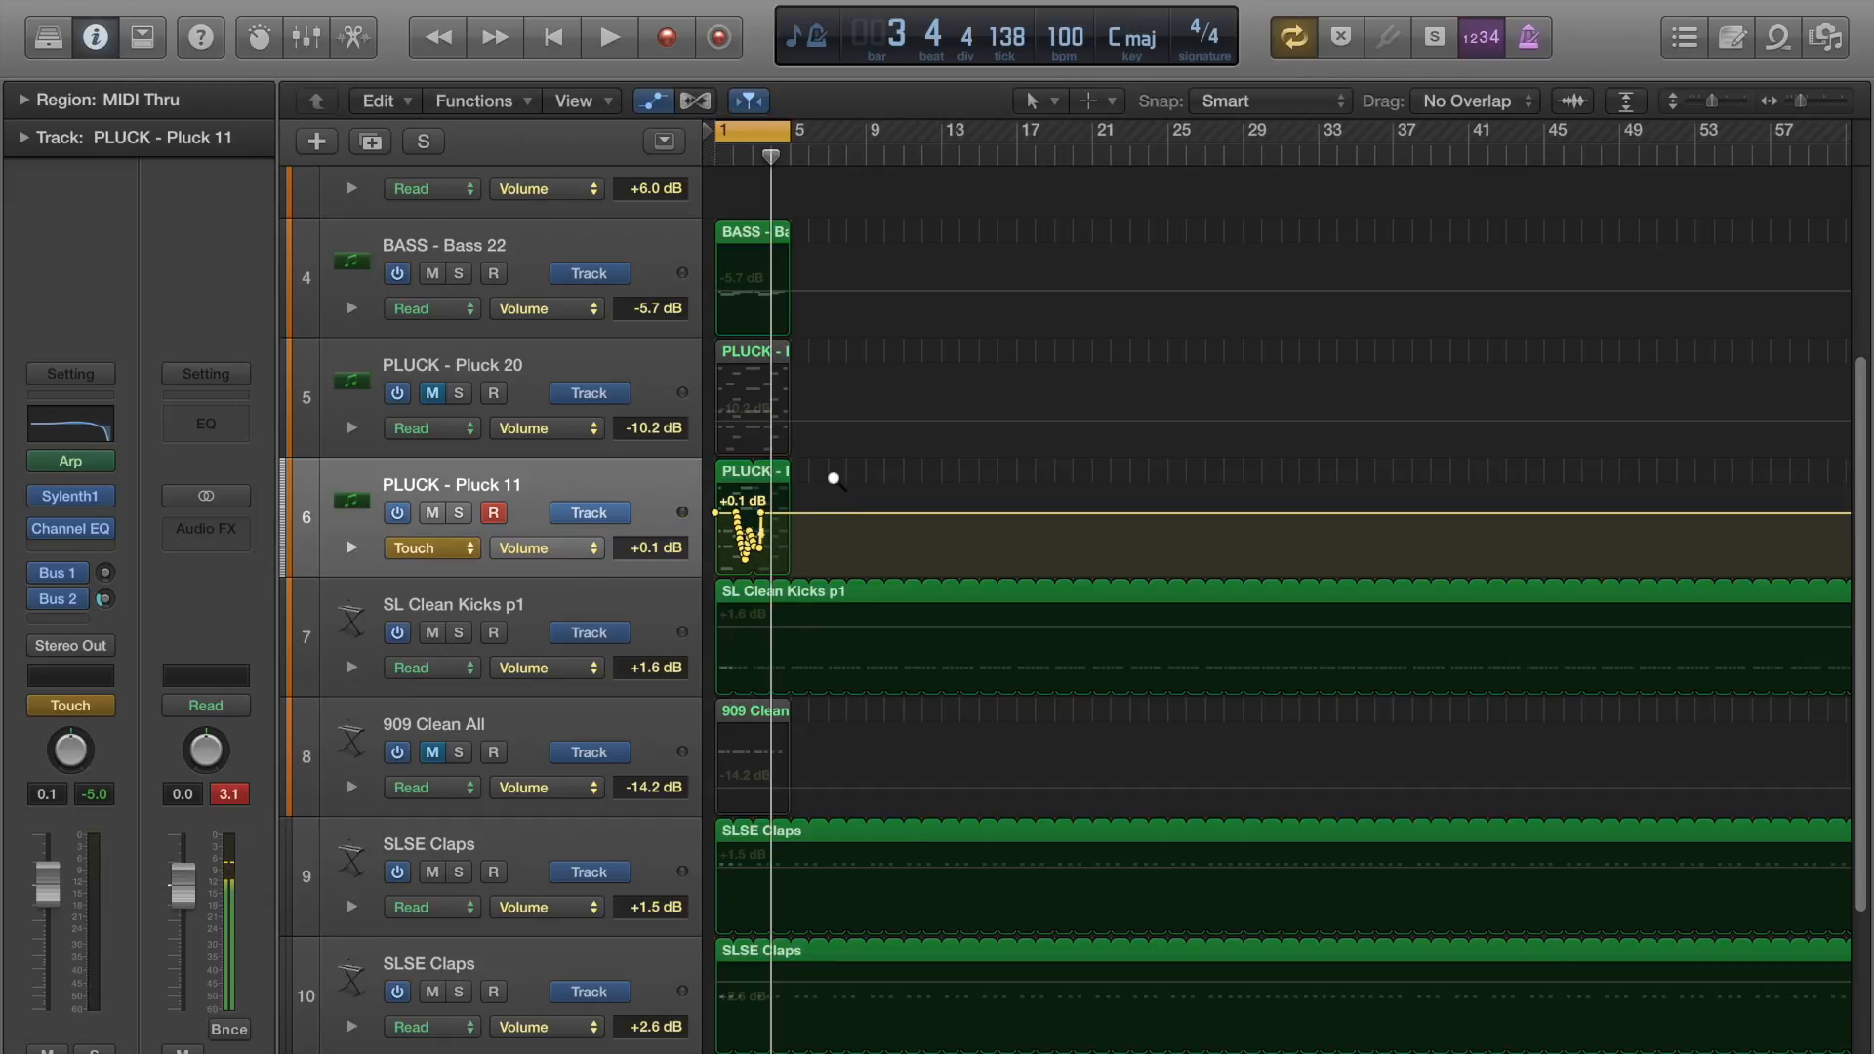
left_click(885, 420)
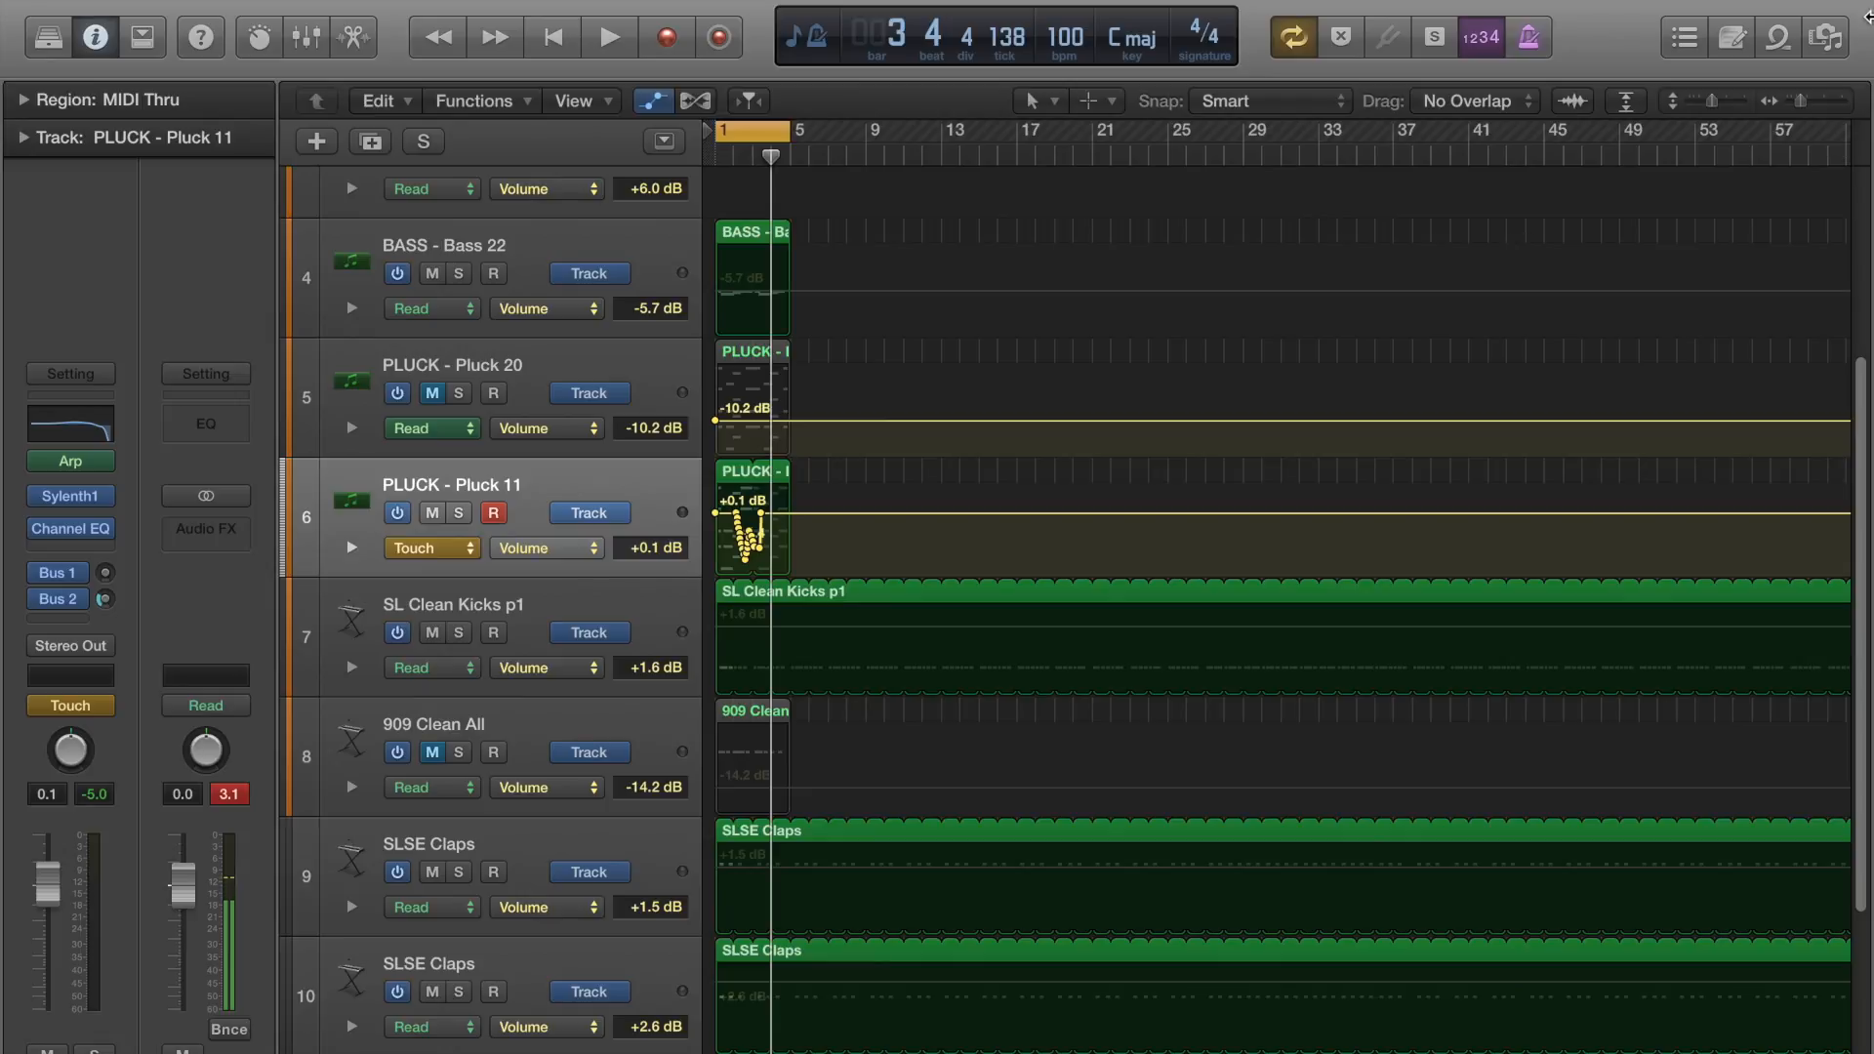
left_click_drag(1808, 101, 1814, 101)
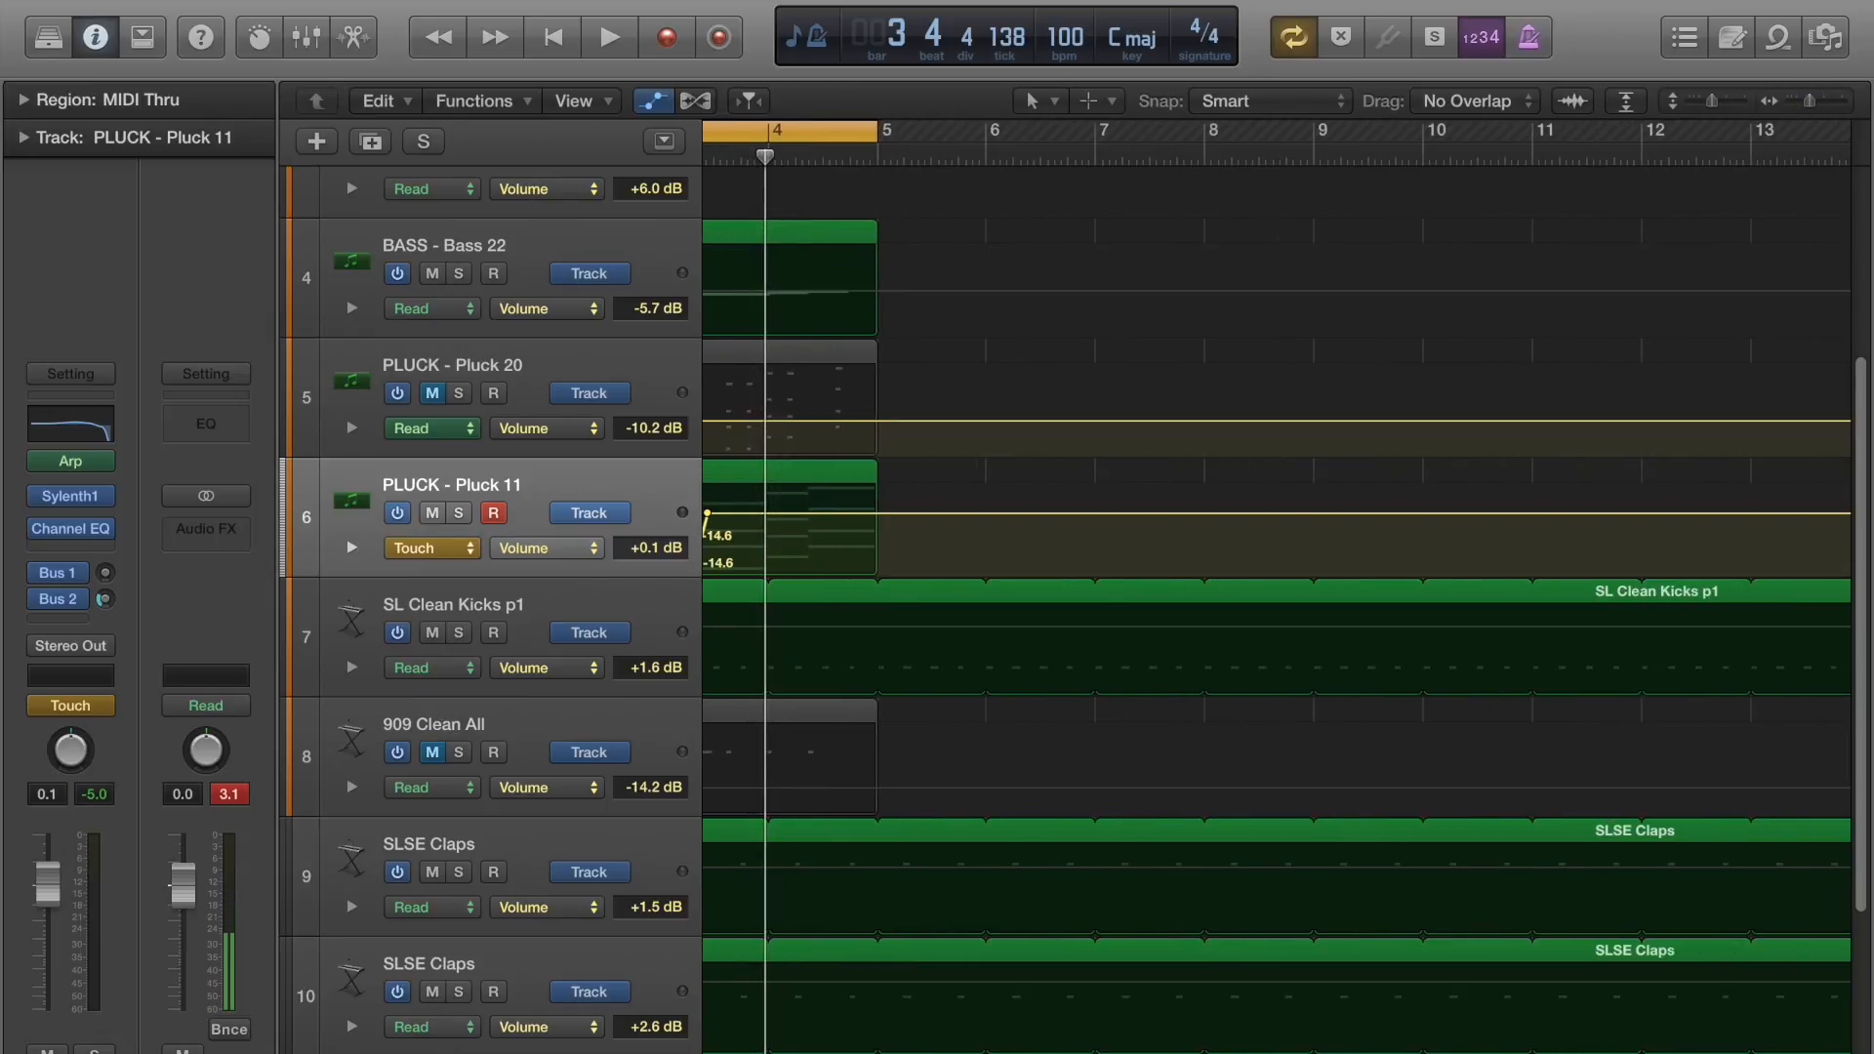
scroll(883, 508, "left", 5)
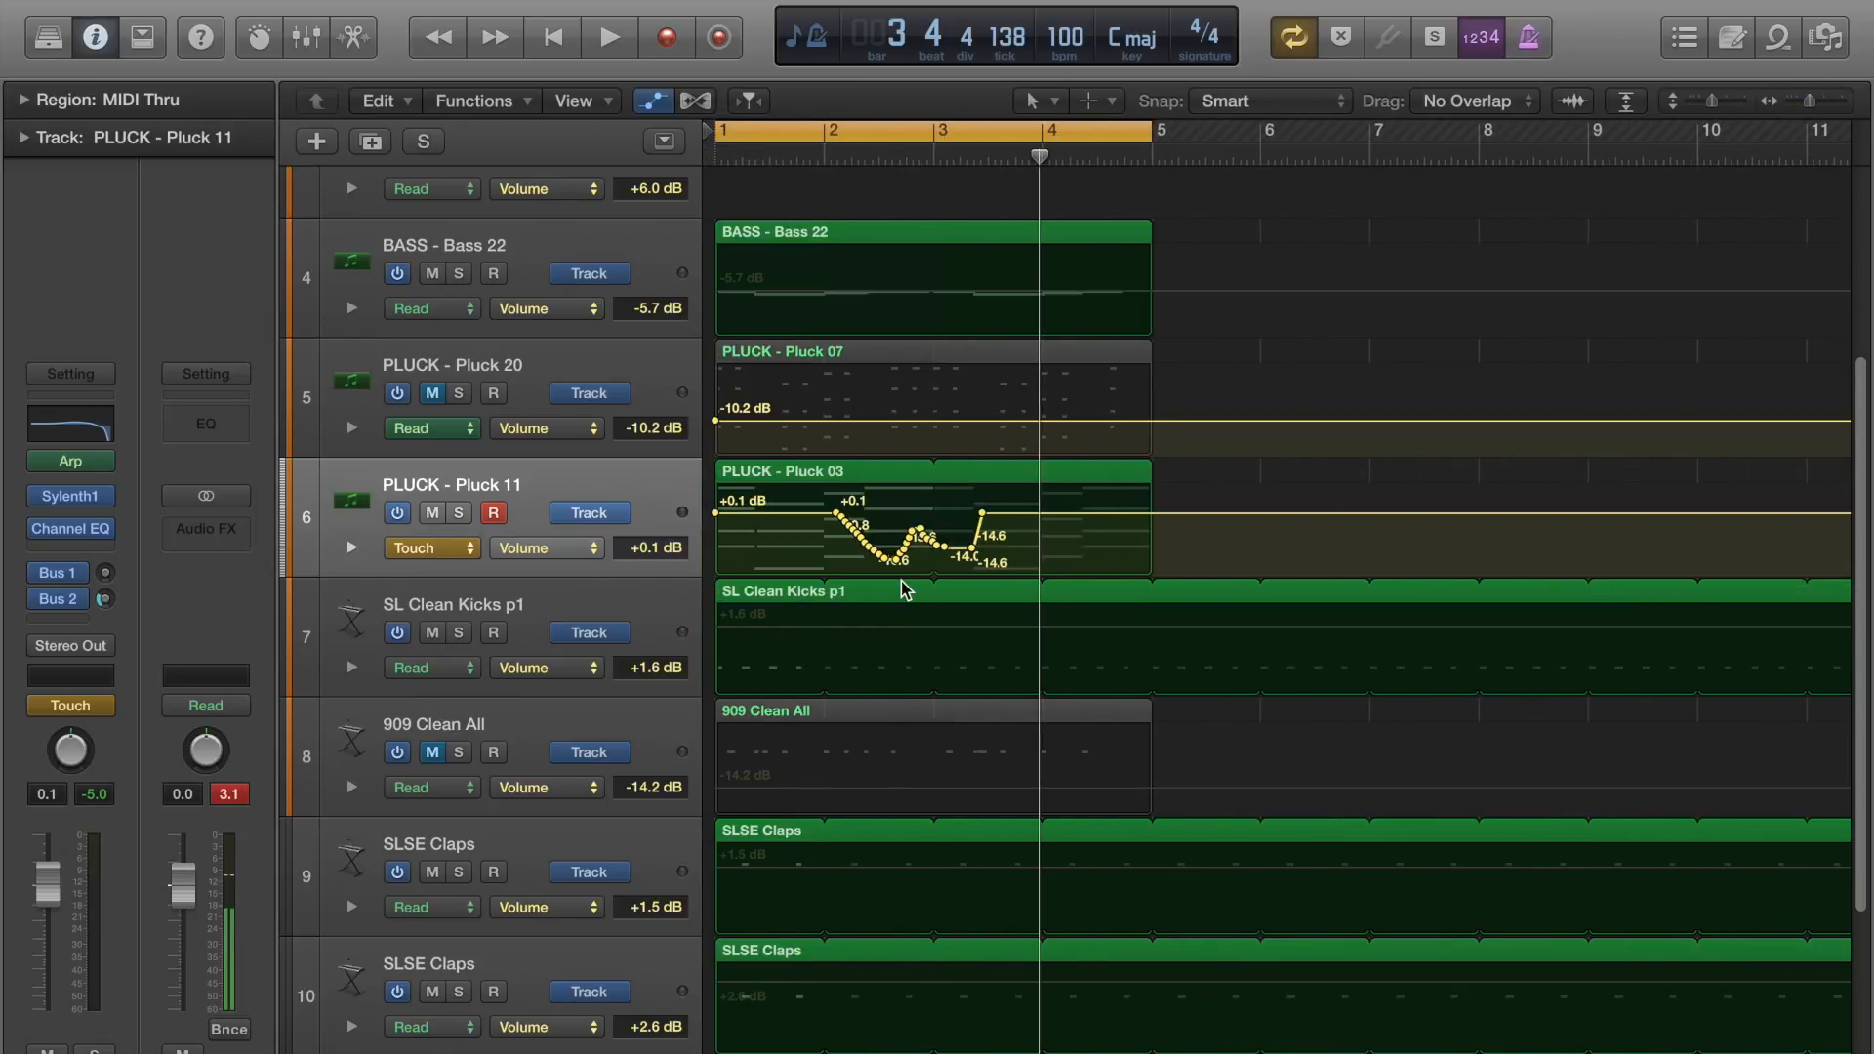
left_click_drag(1010, 571, 820, 502)
key("Delete")
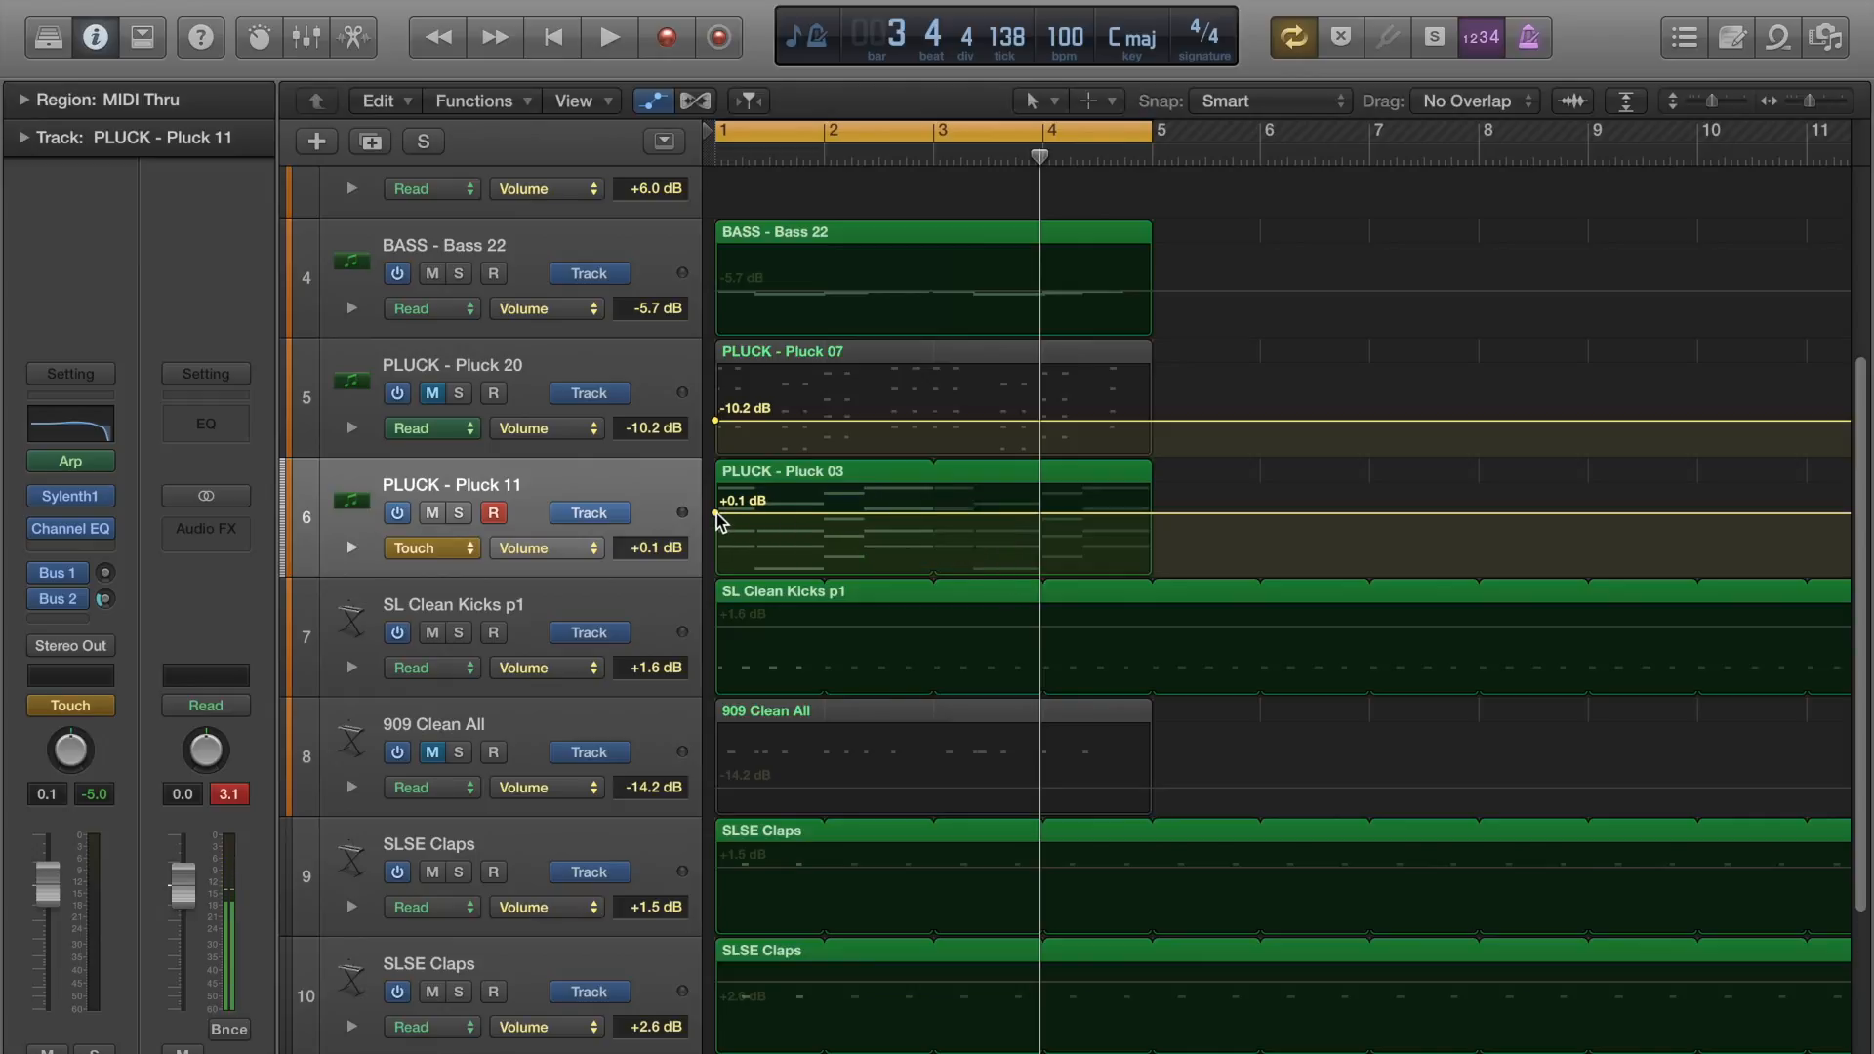
Set Pluck 11's automation mode to Latch and record volume fader moves during playback, leaving the fader at -8.4 dB.
left_click(445, 548)
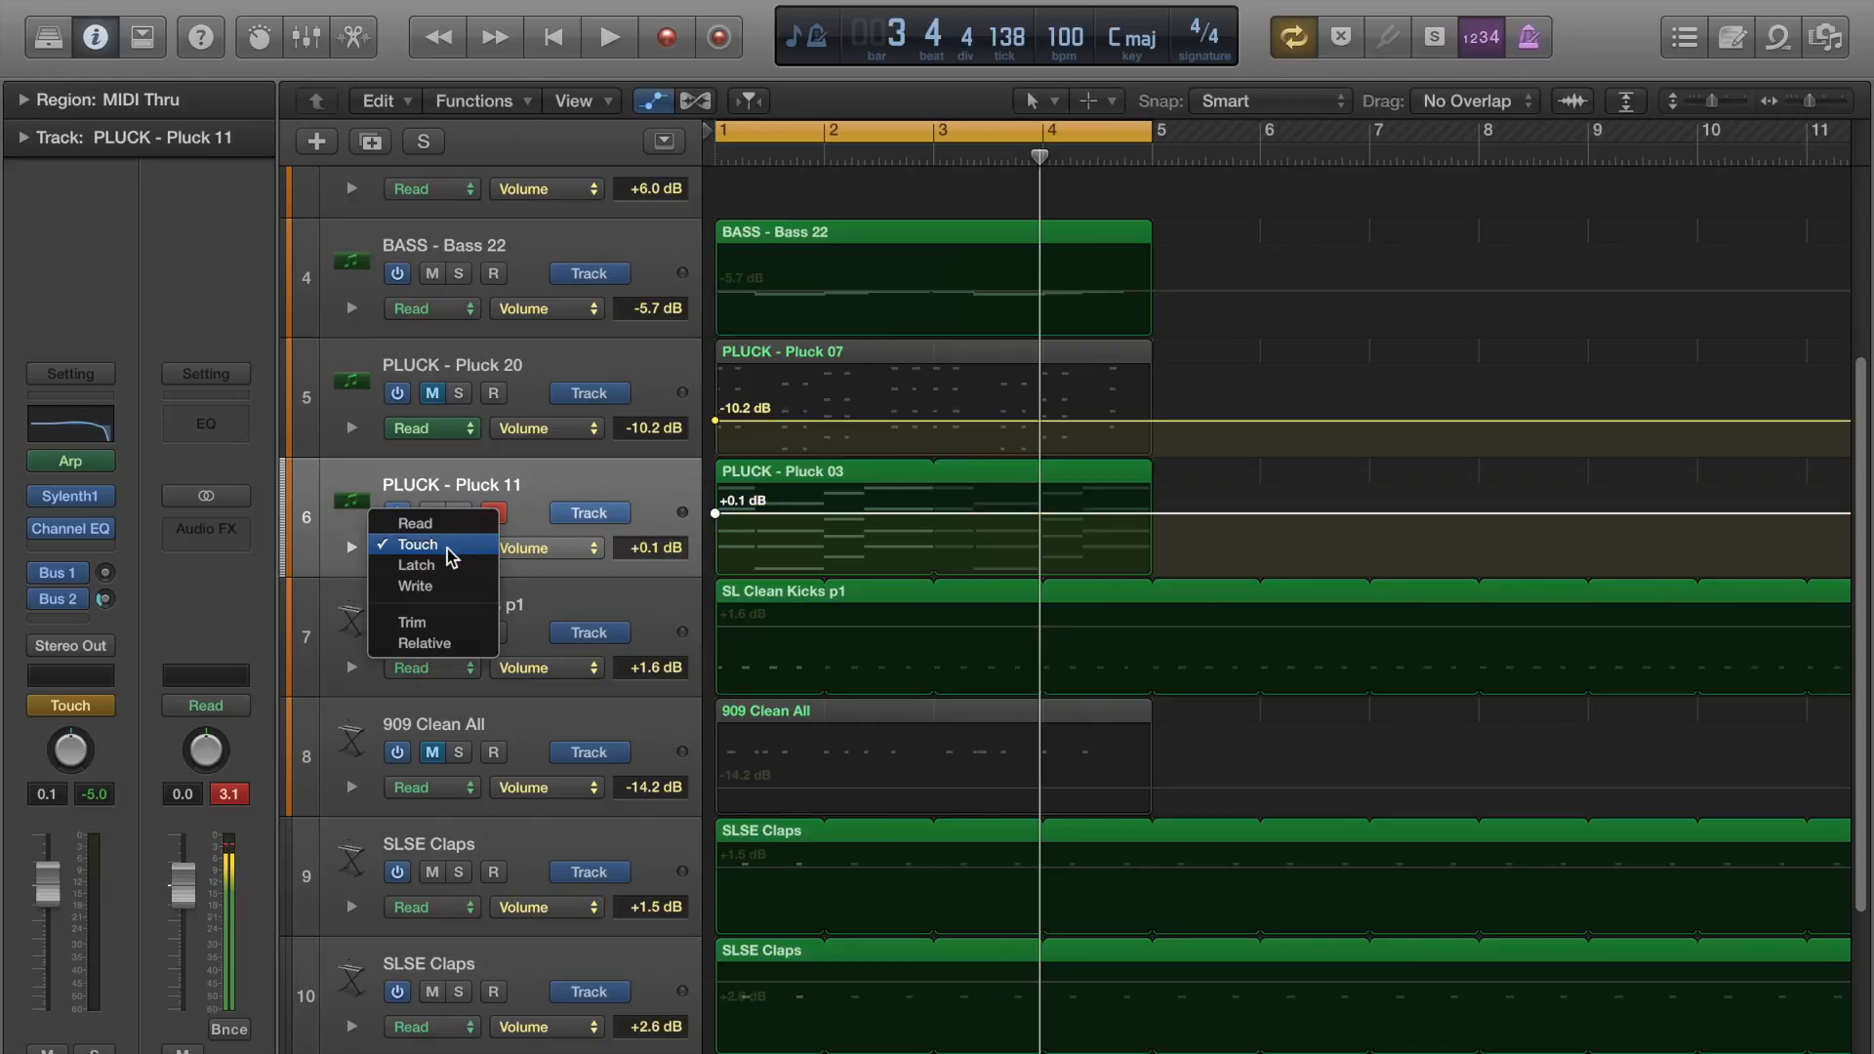
left_click(446, 566)
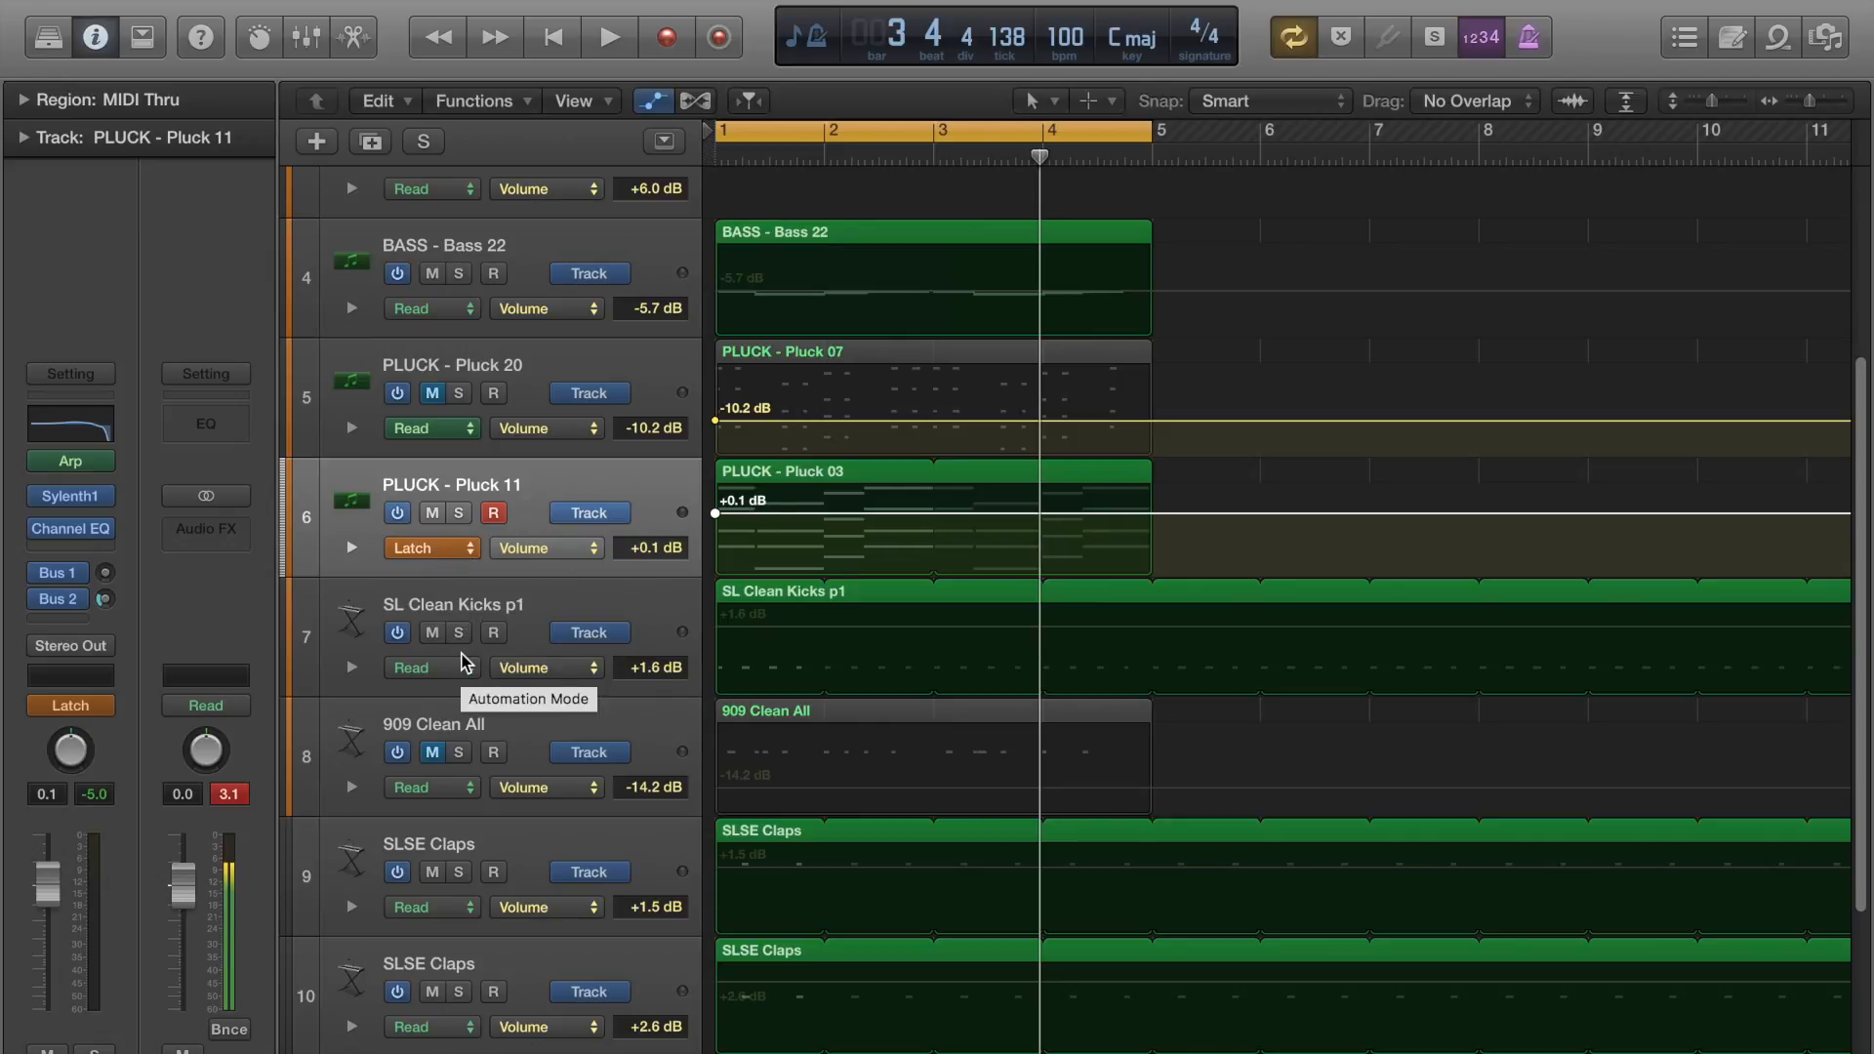
key("space")
mouse_move(48, 893)
left_mouse_down()
mouse_move(48, 967)
mouse_move(48, 882)
mouse_move(48, 932)
left_mouse_up()
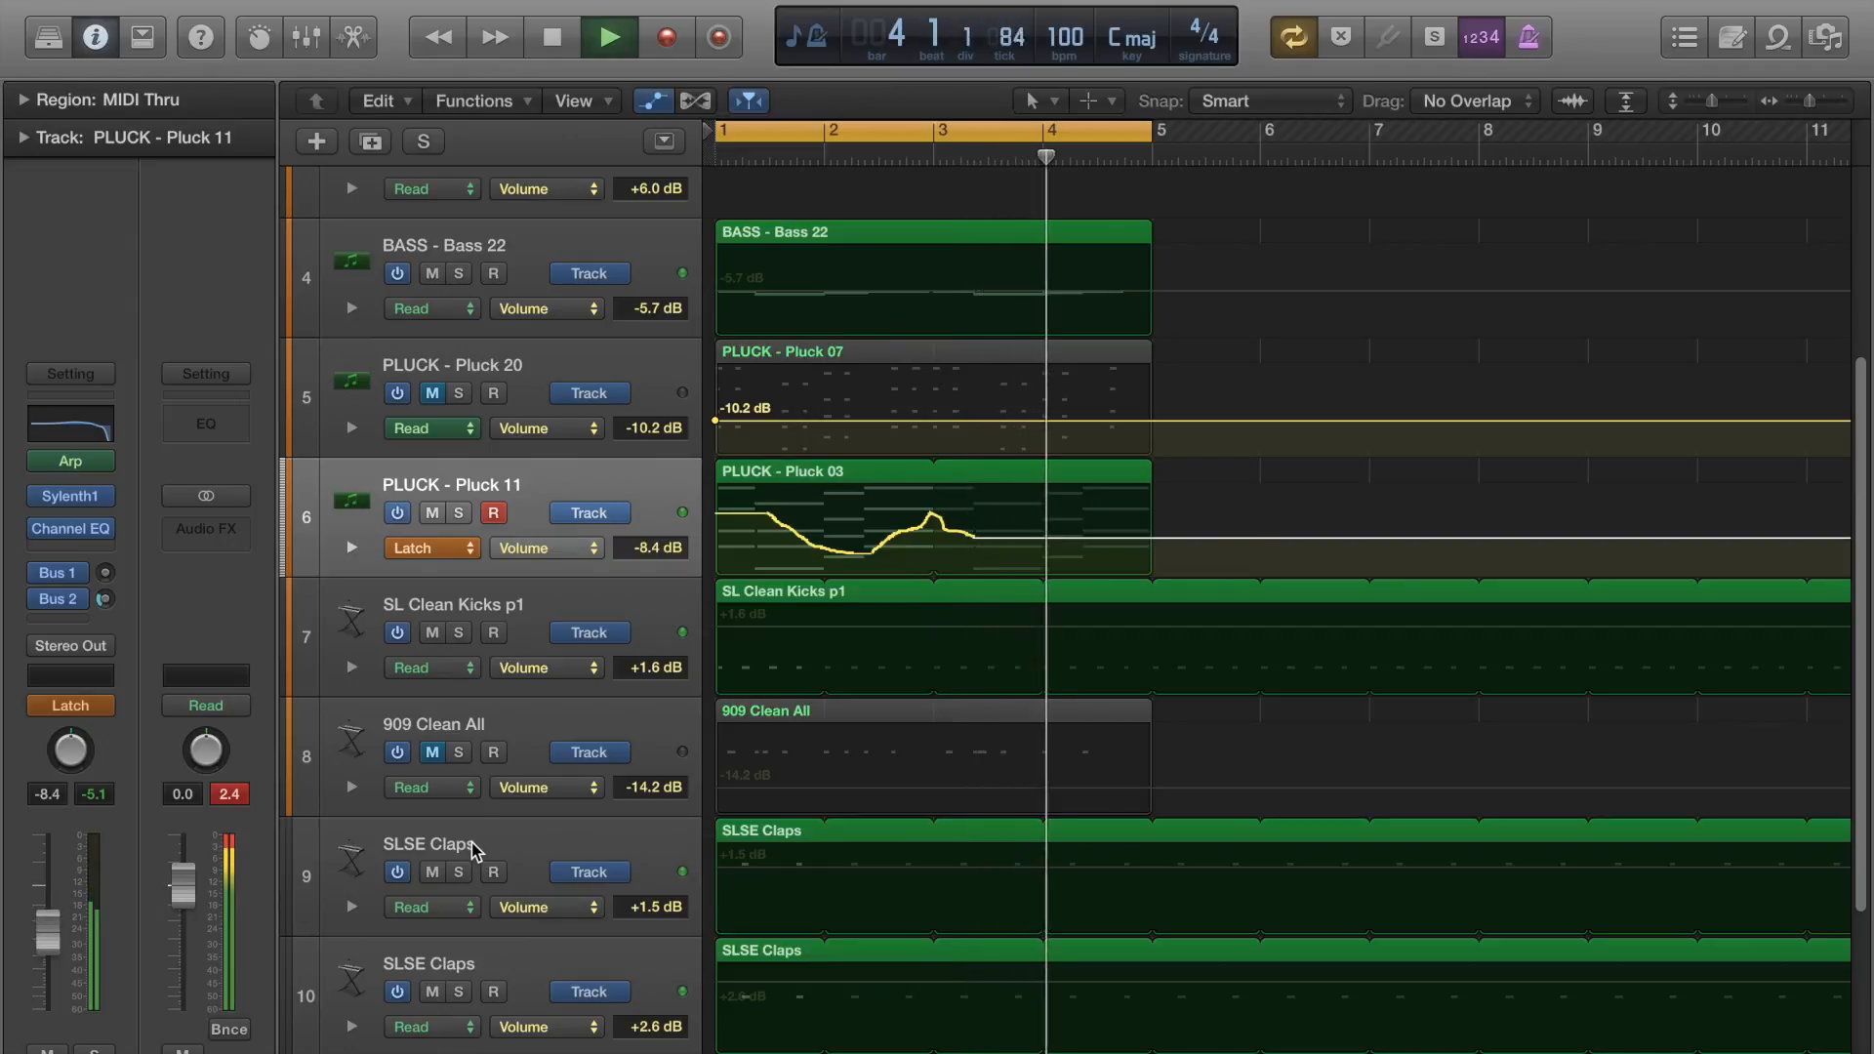
Stop playback and remove the volume points returning to +0.1 dB just after bar 4, keeping Pluck 11's curve flat at -8.4 dB.
key("space")
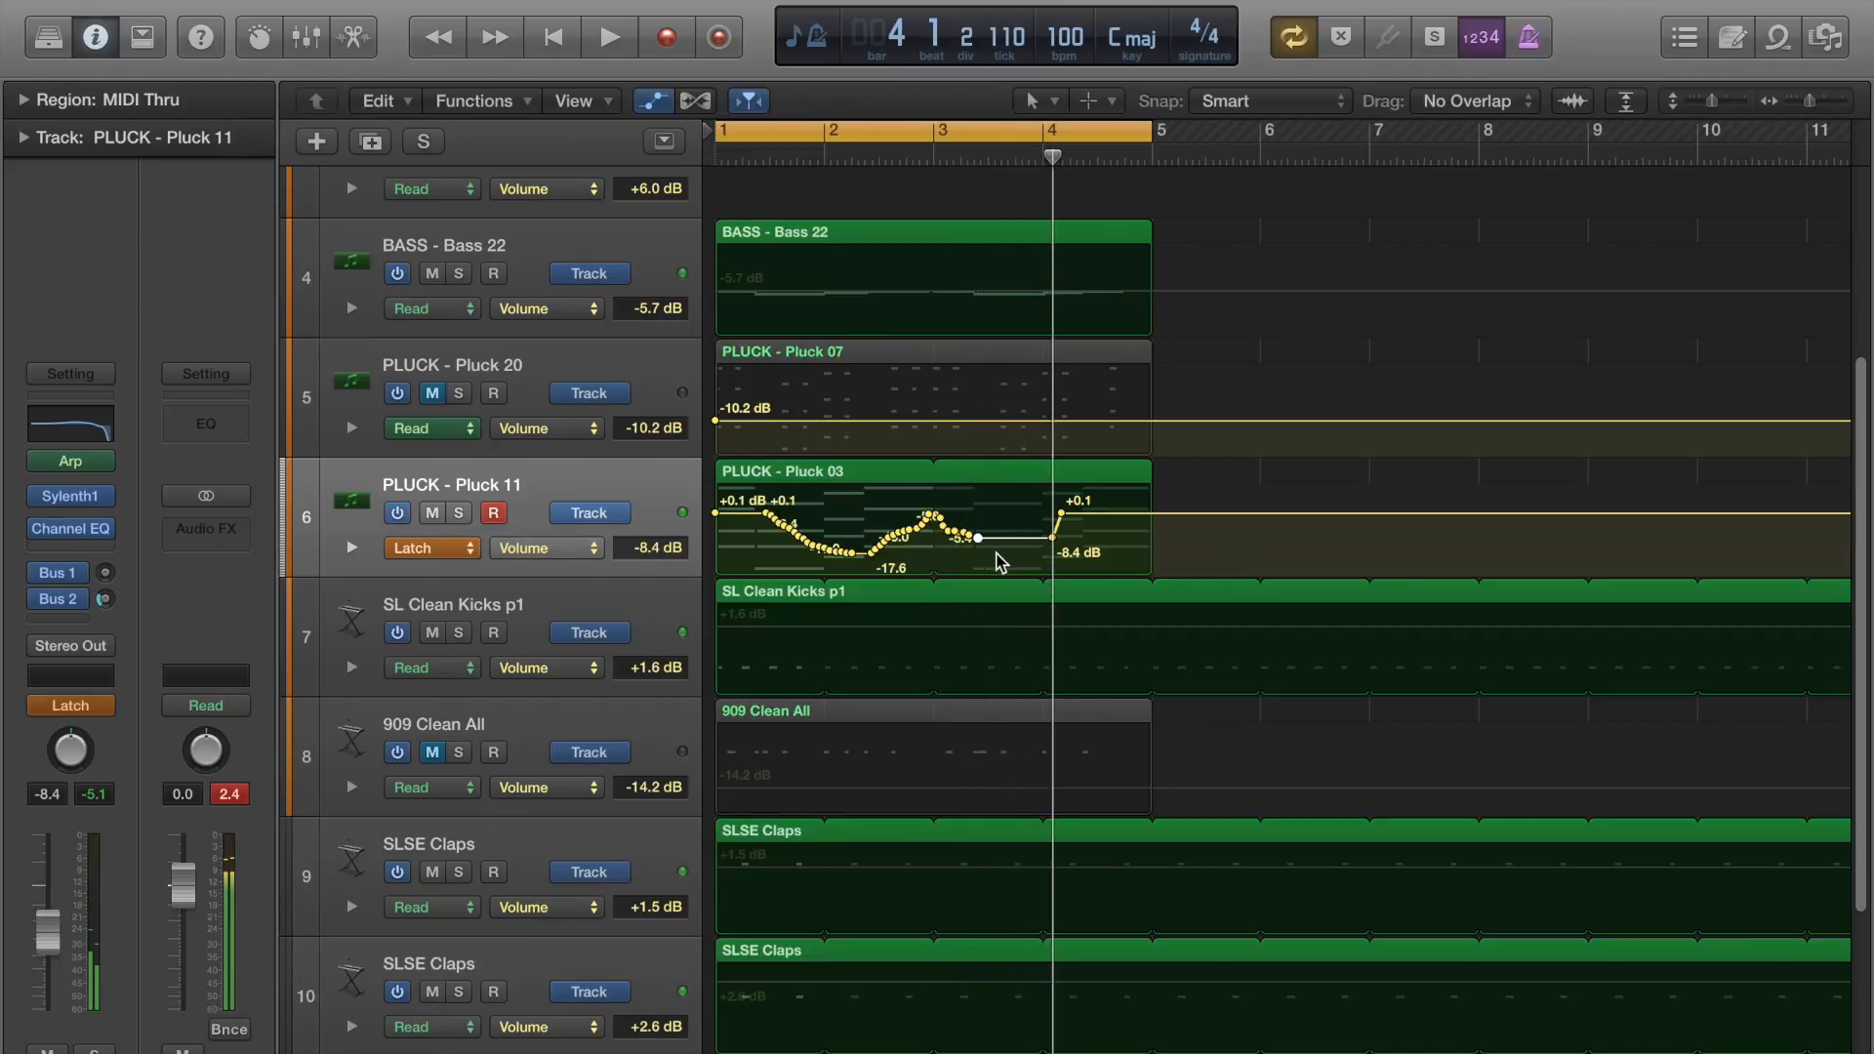
left_click(1060, 515)
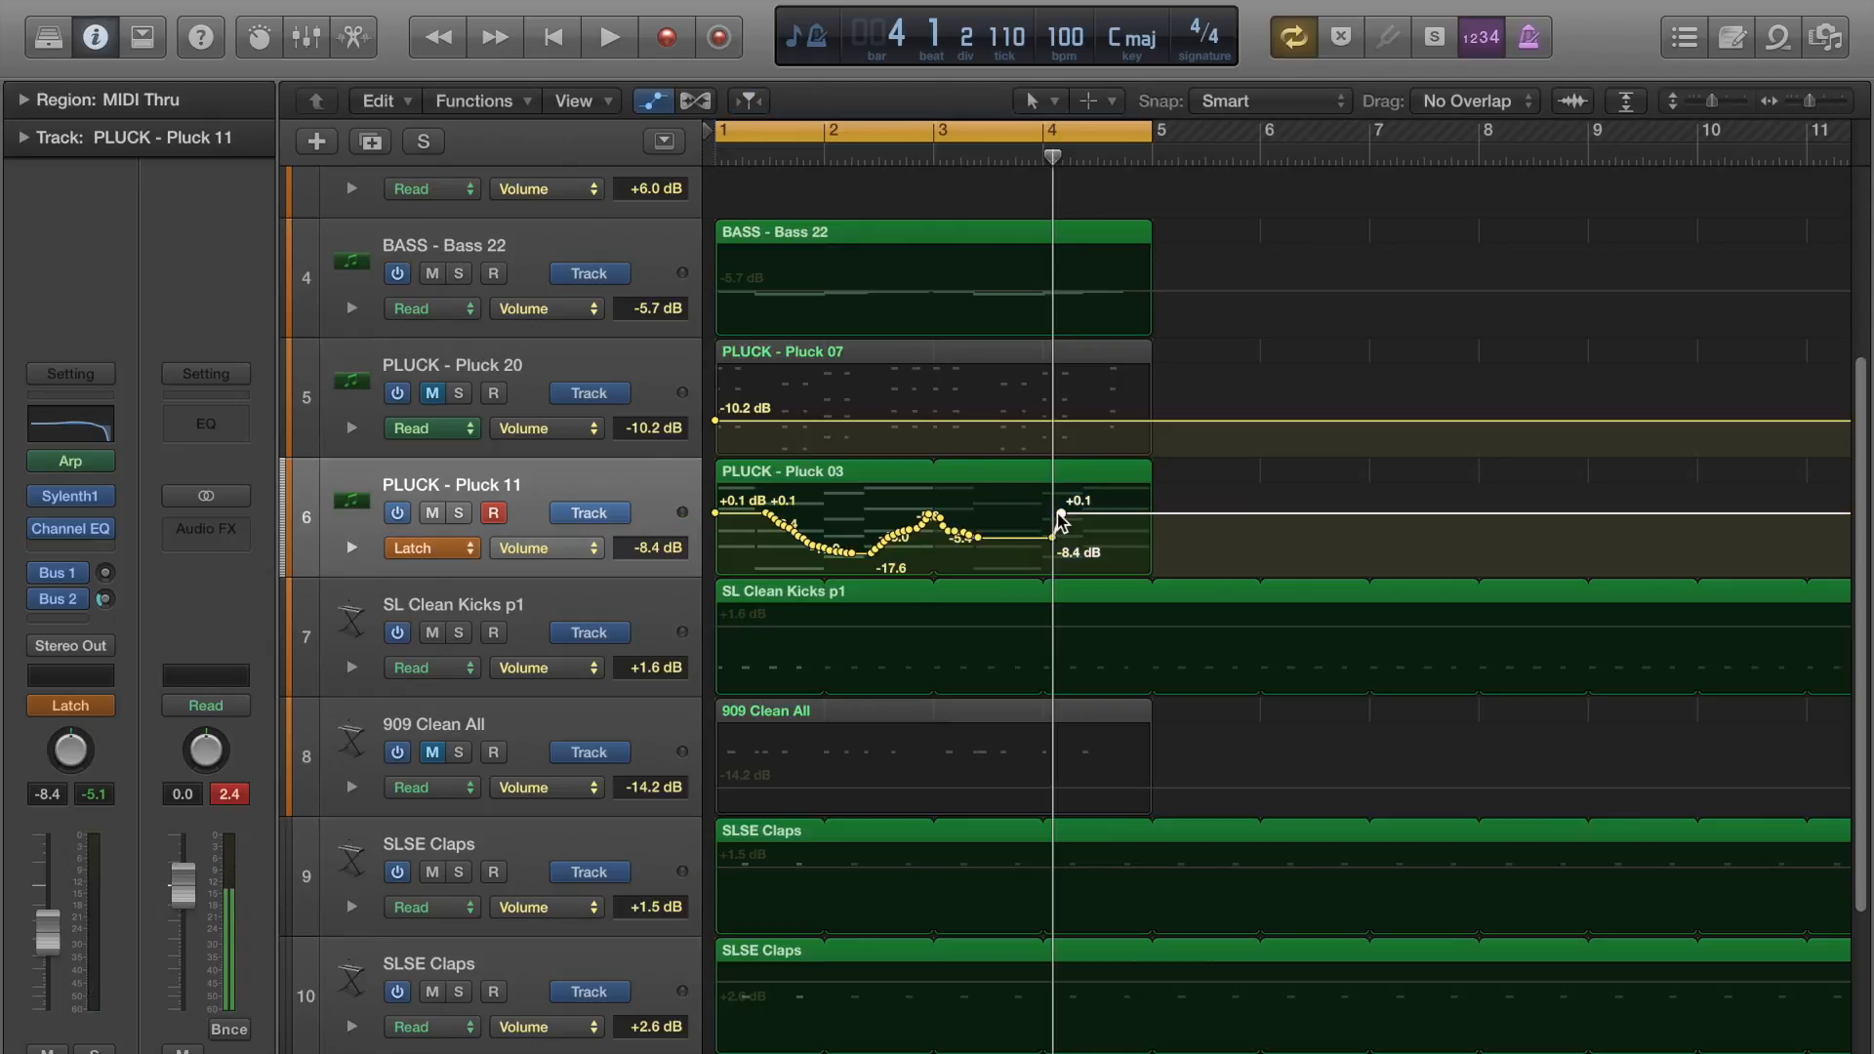
left_click_drag(1059, 515, 1055, 538)
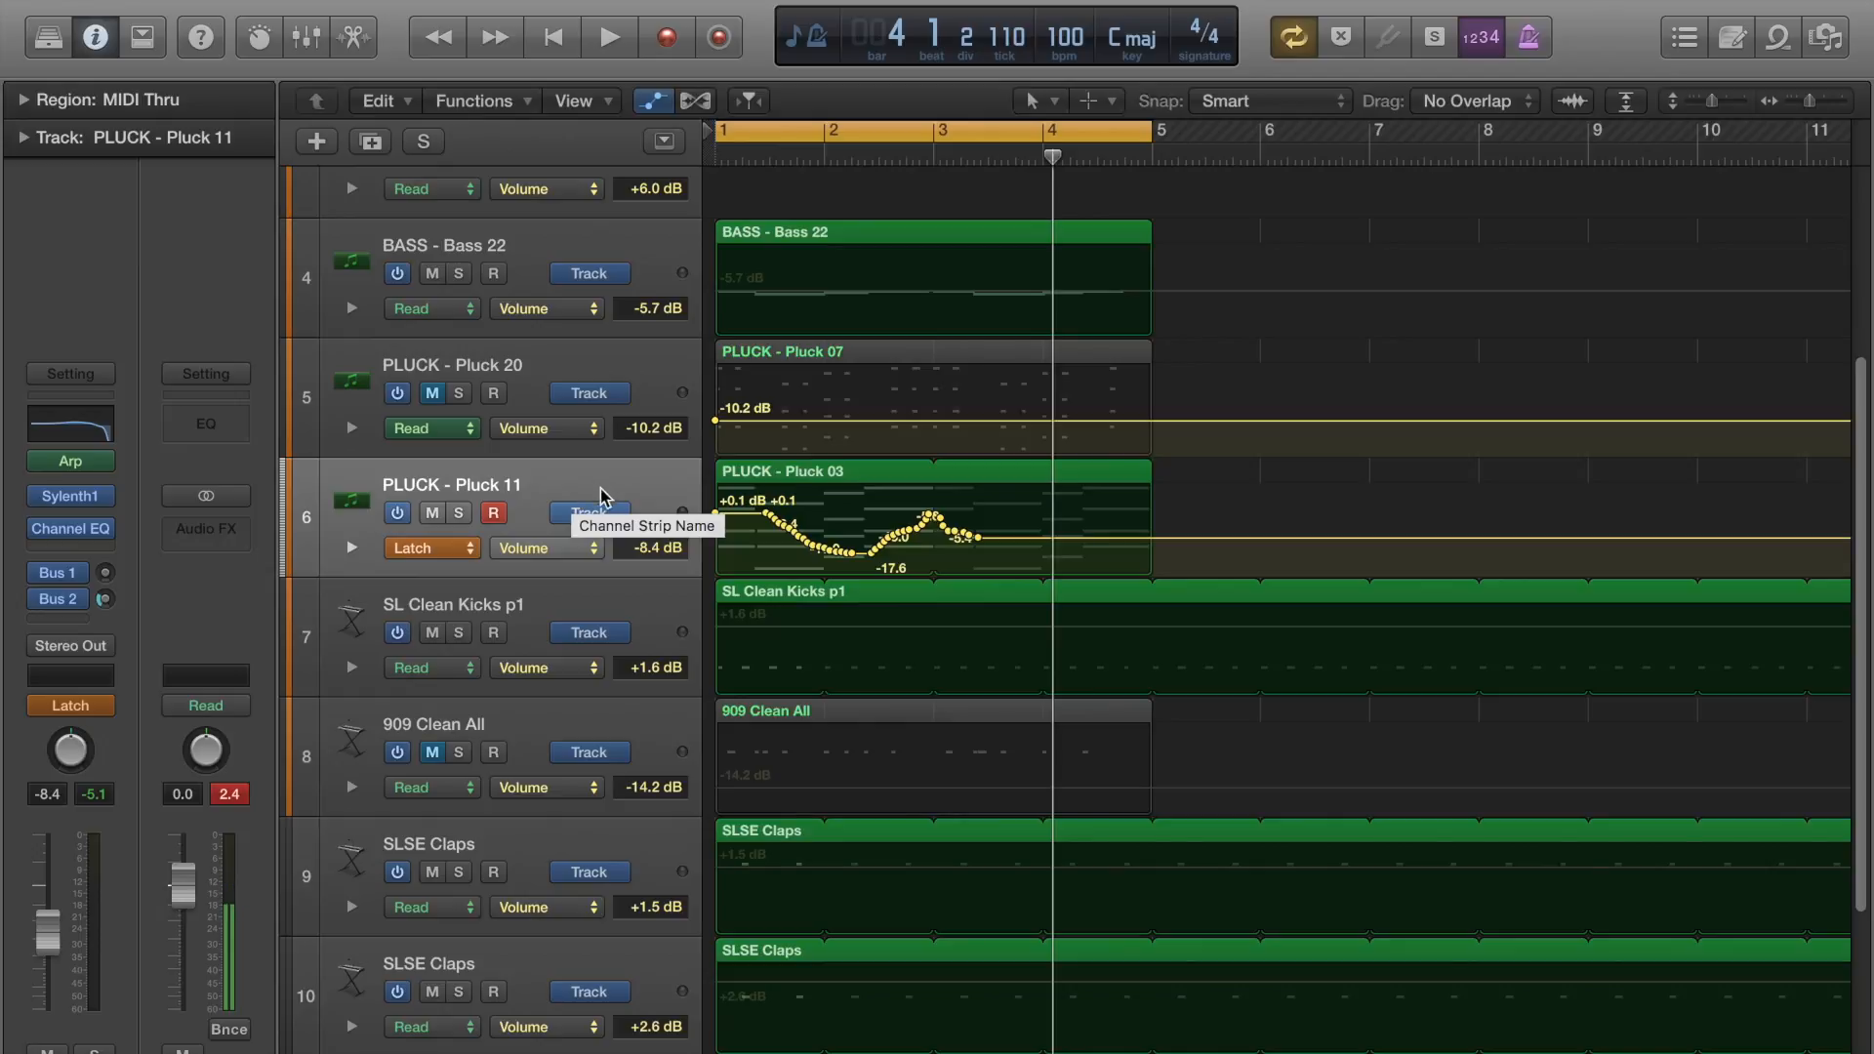
Set Pluck 11's automation mode to Write and record volume fader moves during playback, stopping with the fader at -10.2 dB.
left_click(464, 551)
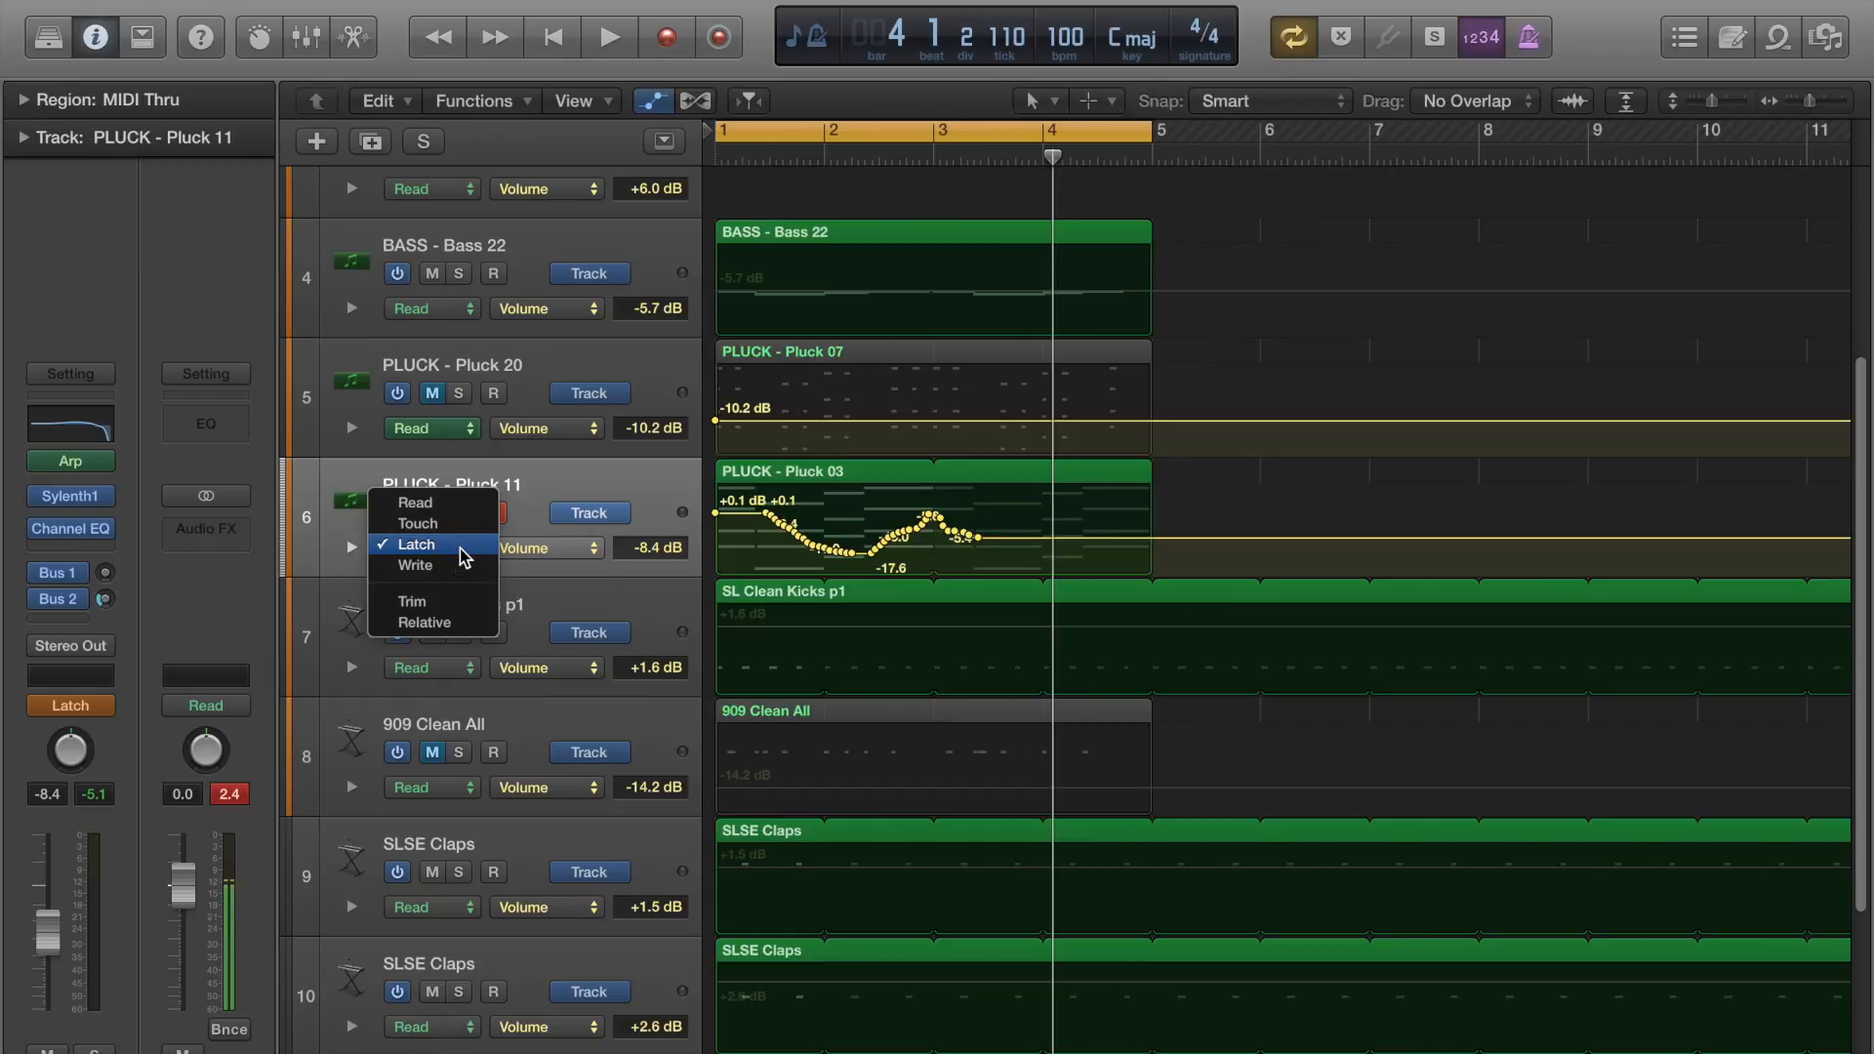
left_click(453, 566)
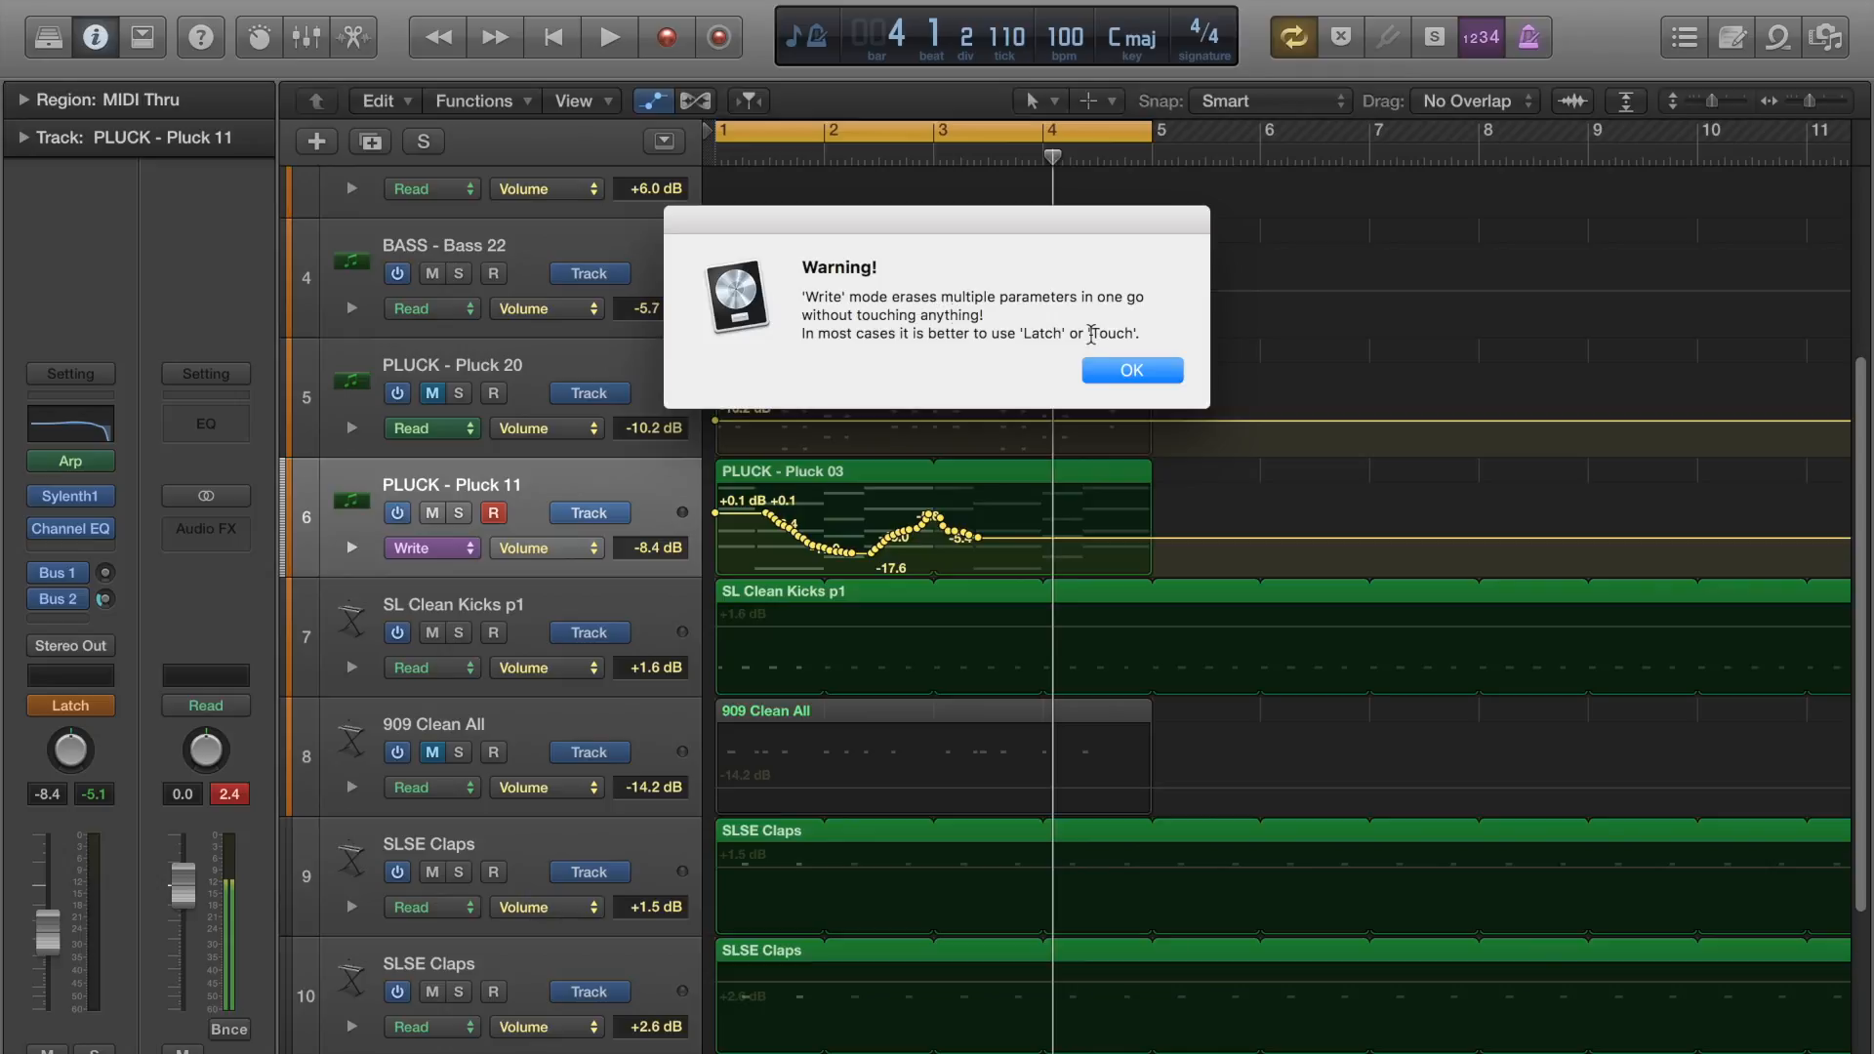
left_click(1120, 375)
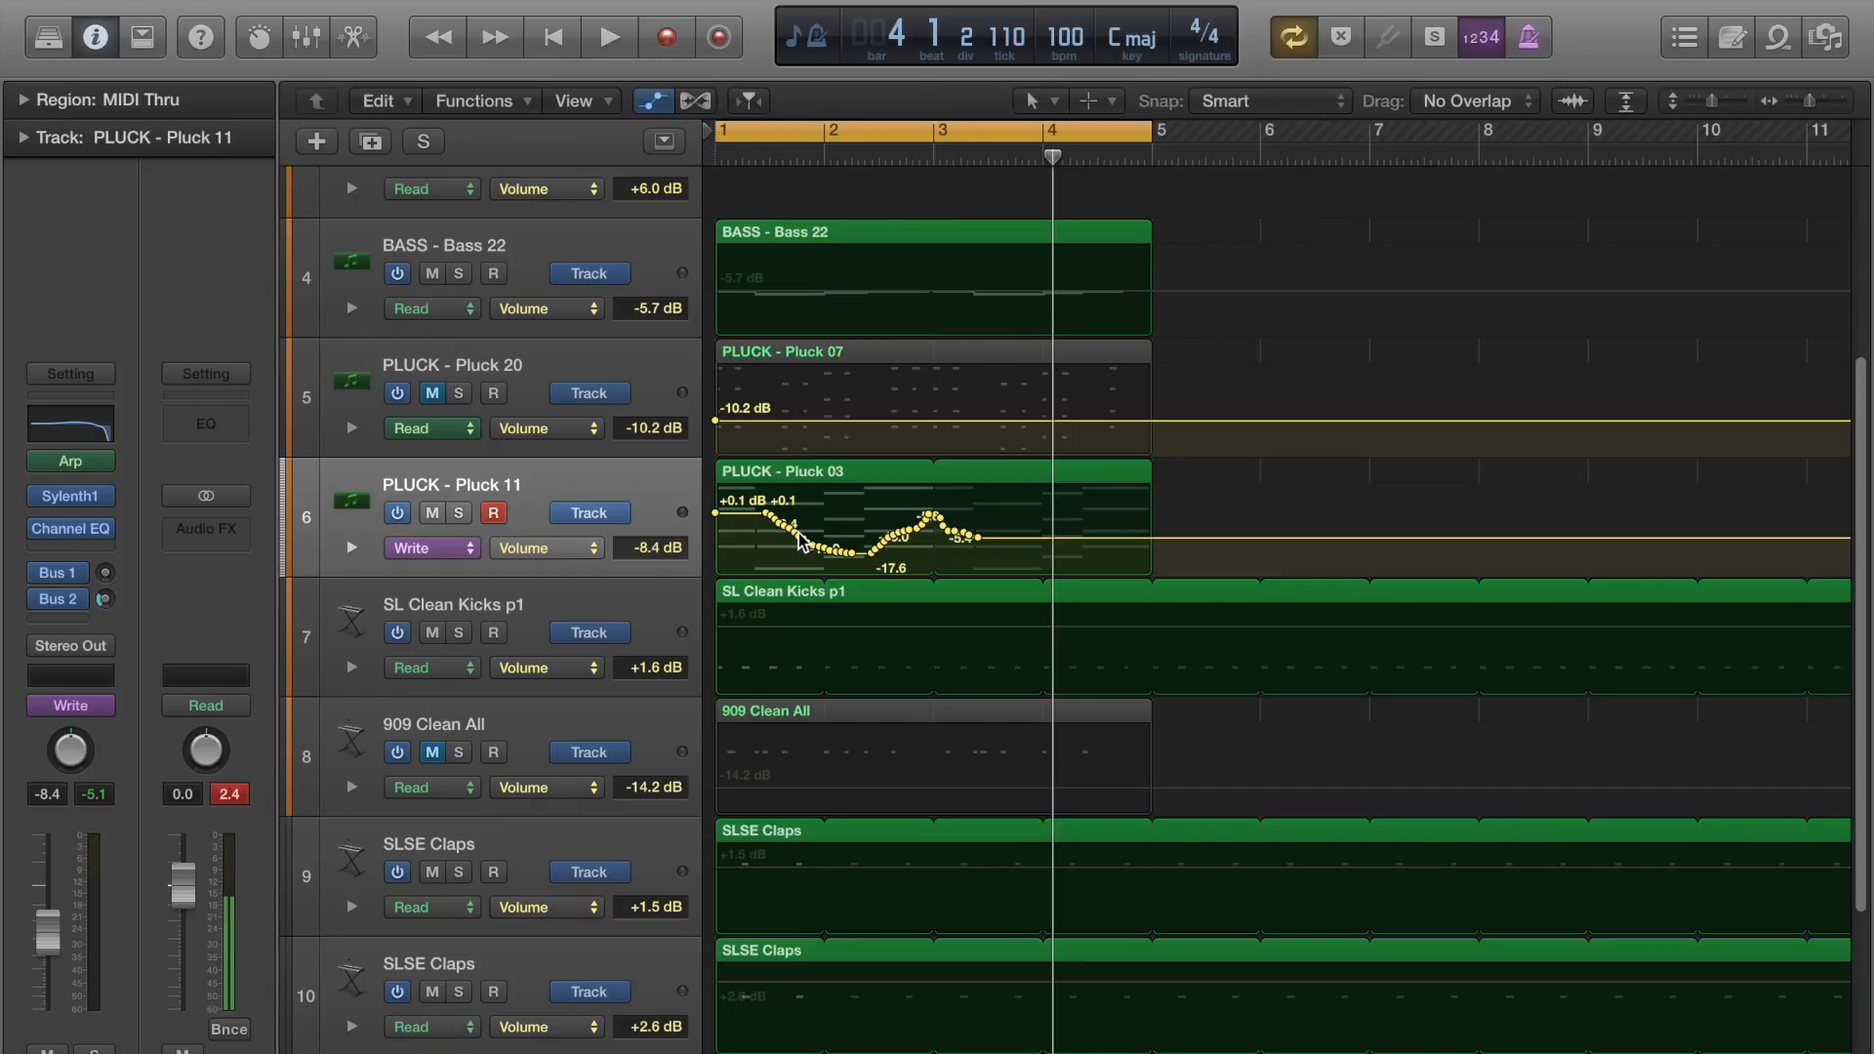
key("space")
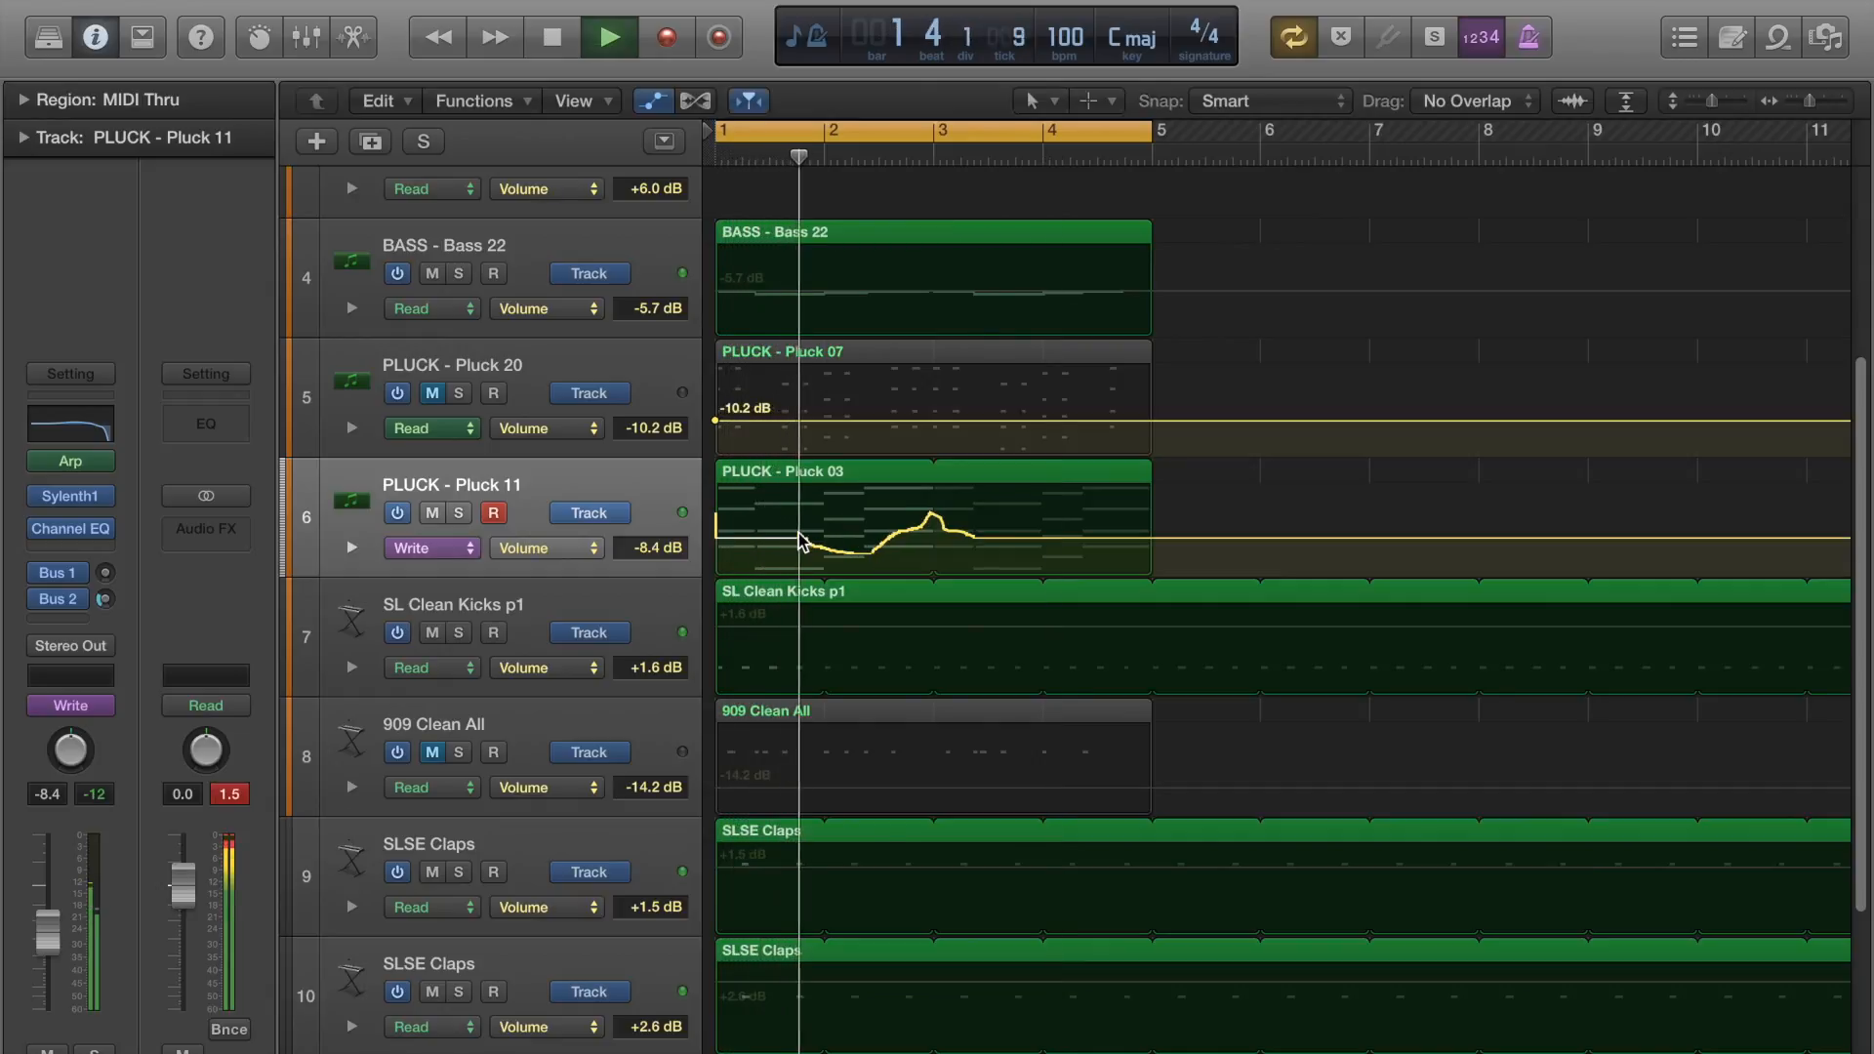
mouse_move(45, 945)
left_mouse_down()
mouse_move(47, 869)
mouse_move(47, 939)
left_mouse_up()
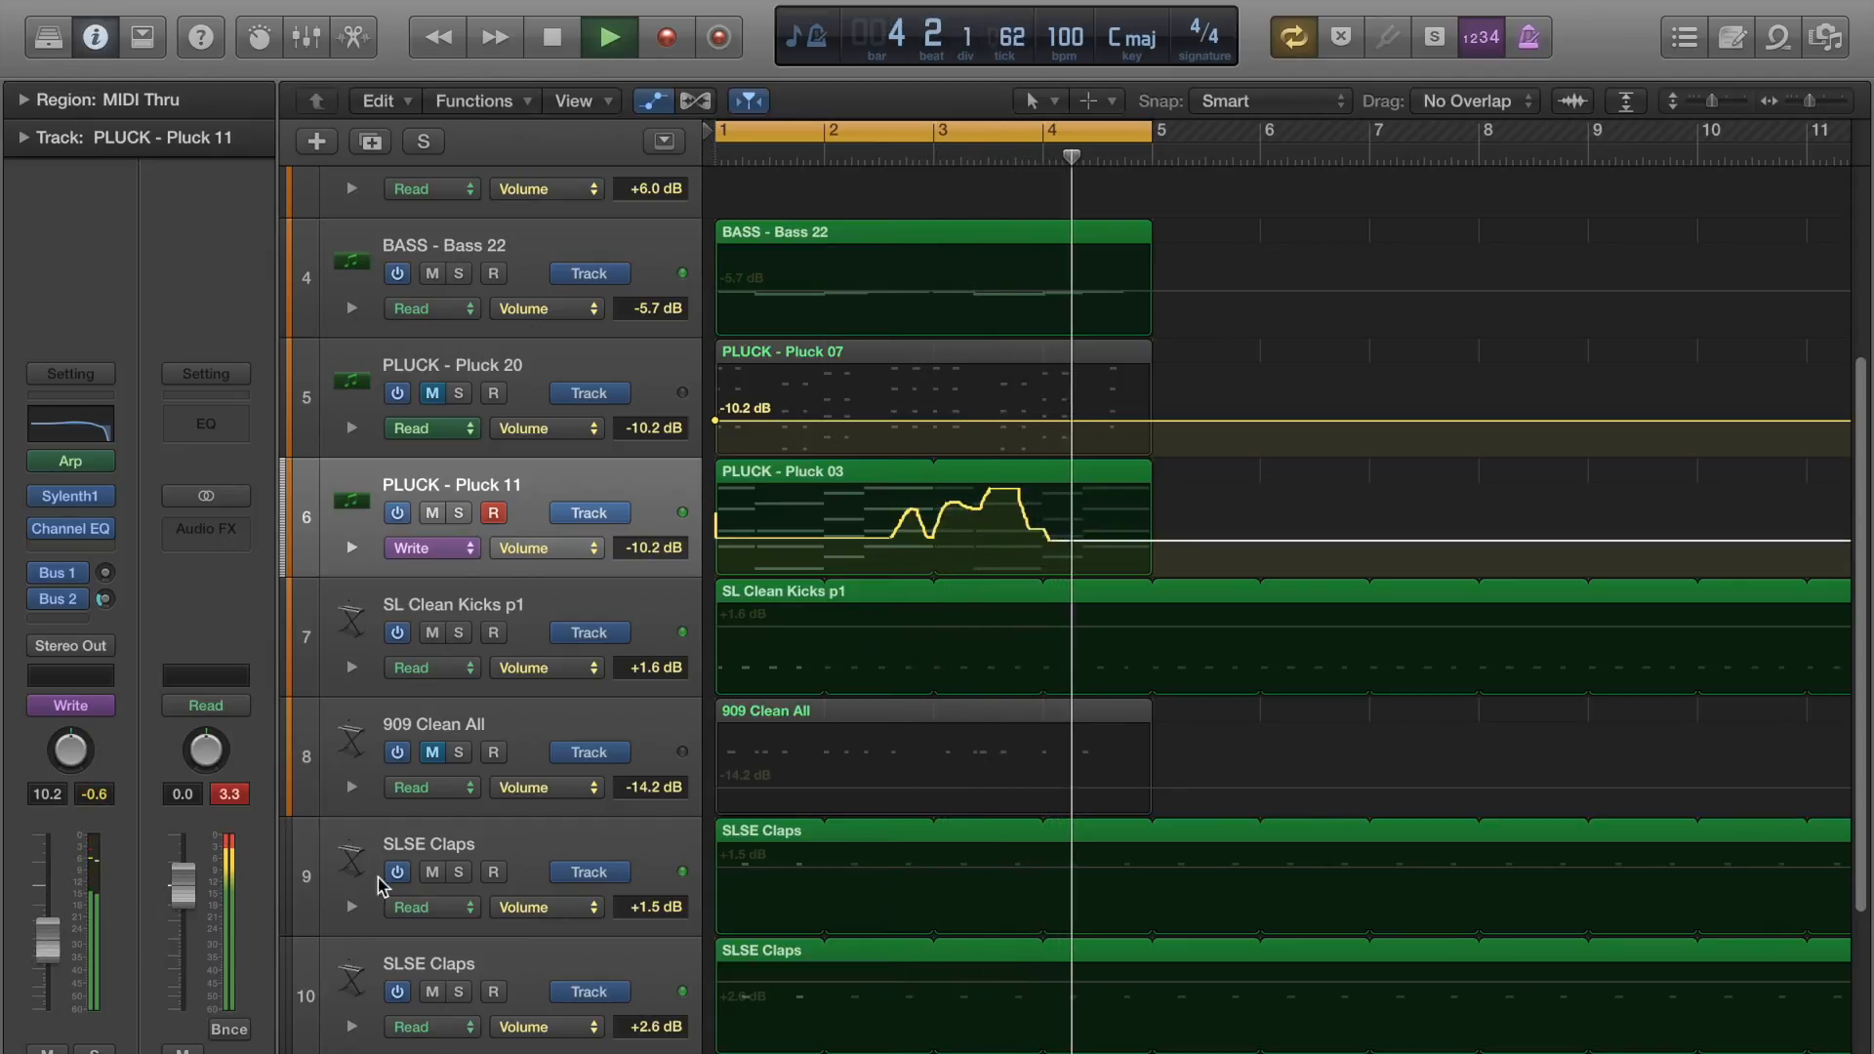
key("space")
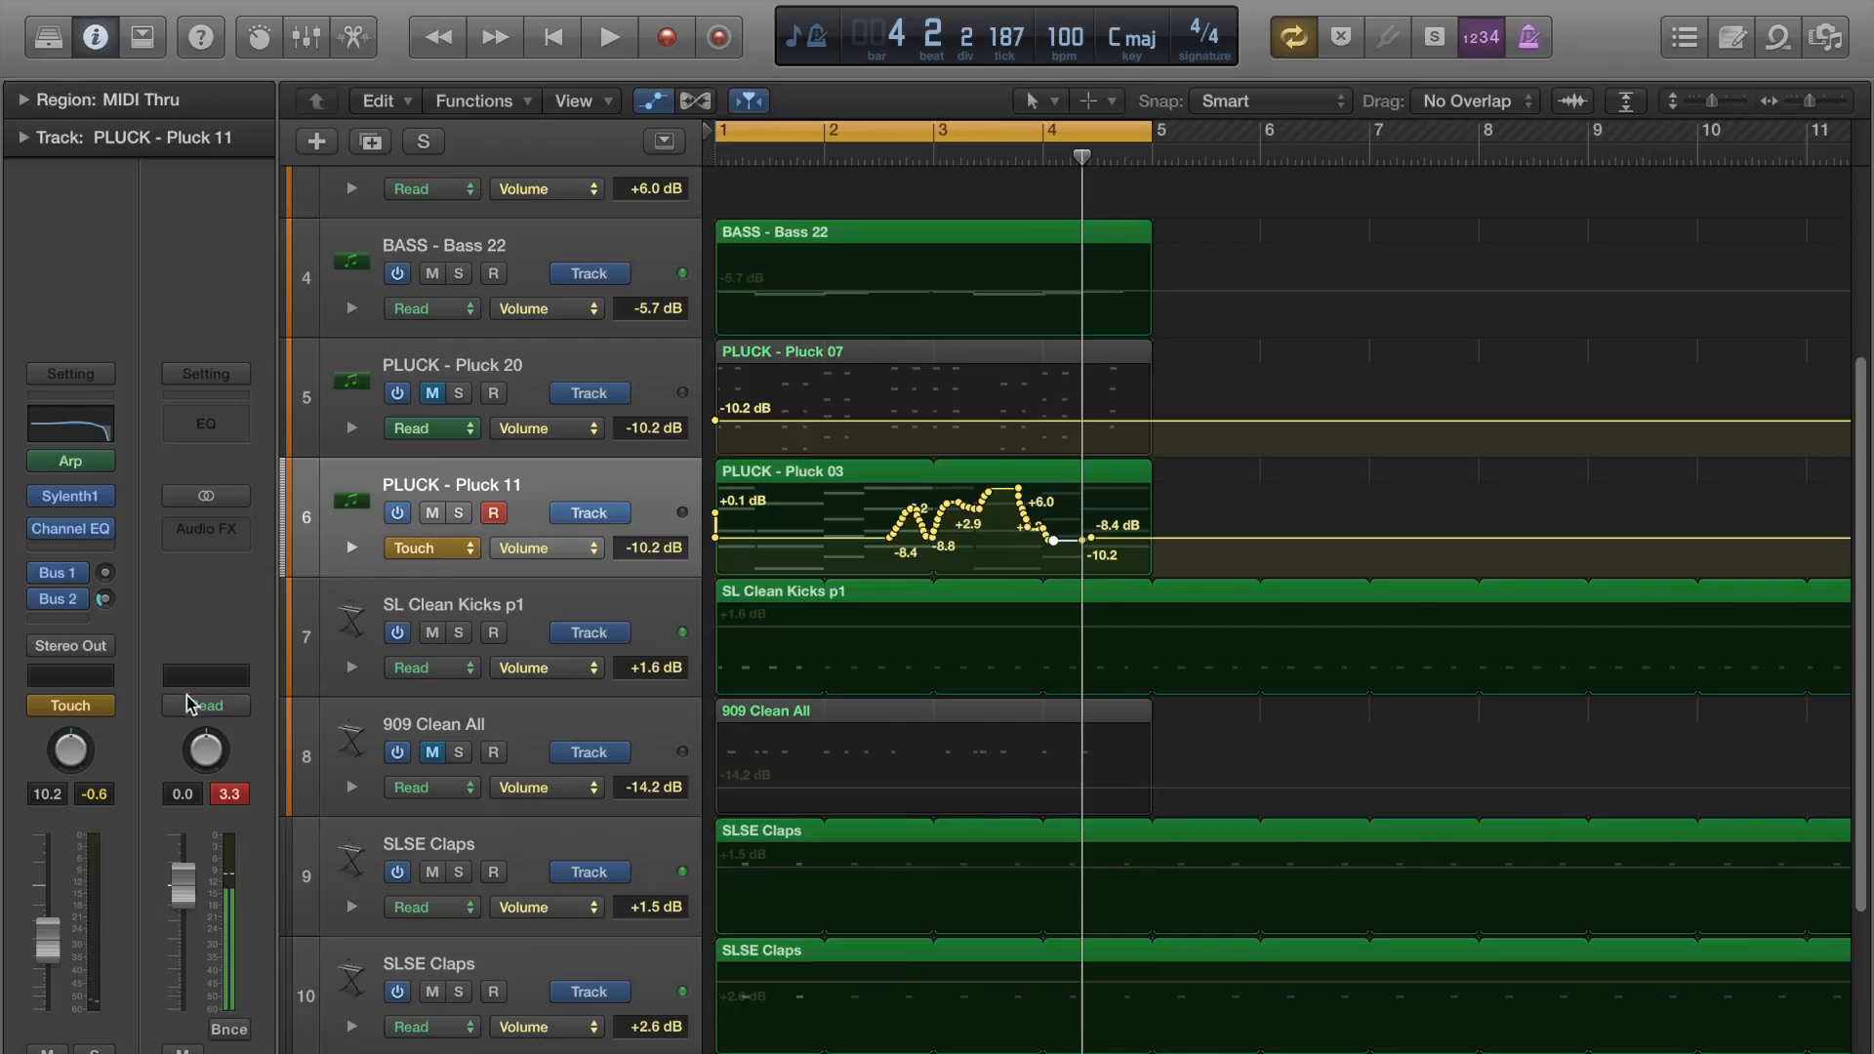
Set Pluck 11's automation mode to Read and delete the track's visible volume automation.
left_click(96, 707)
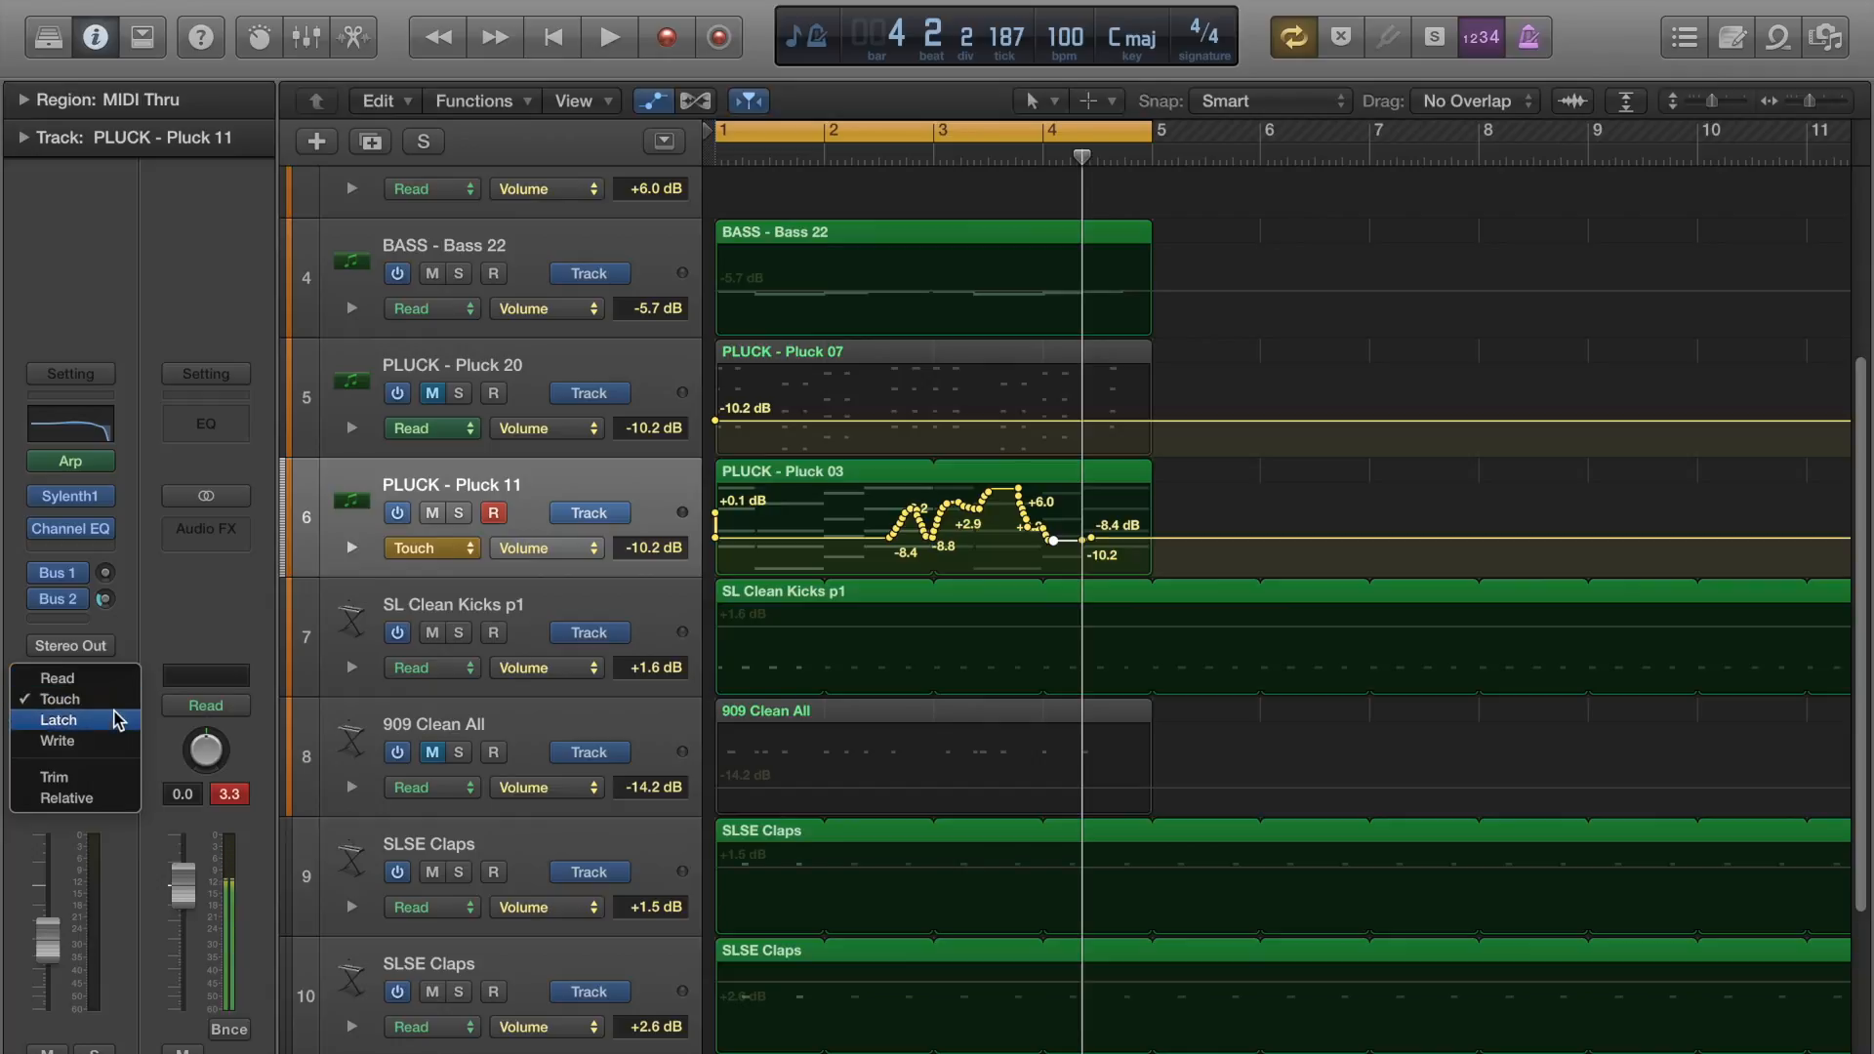
left_click(102, 677)
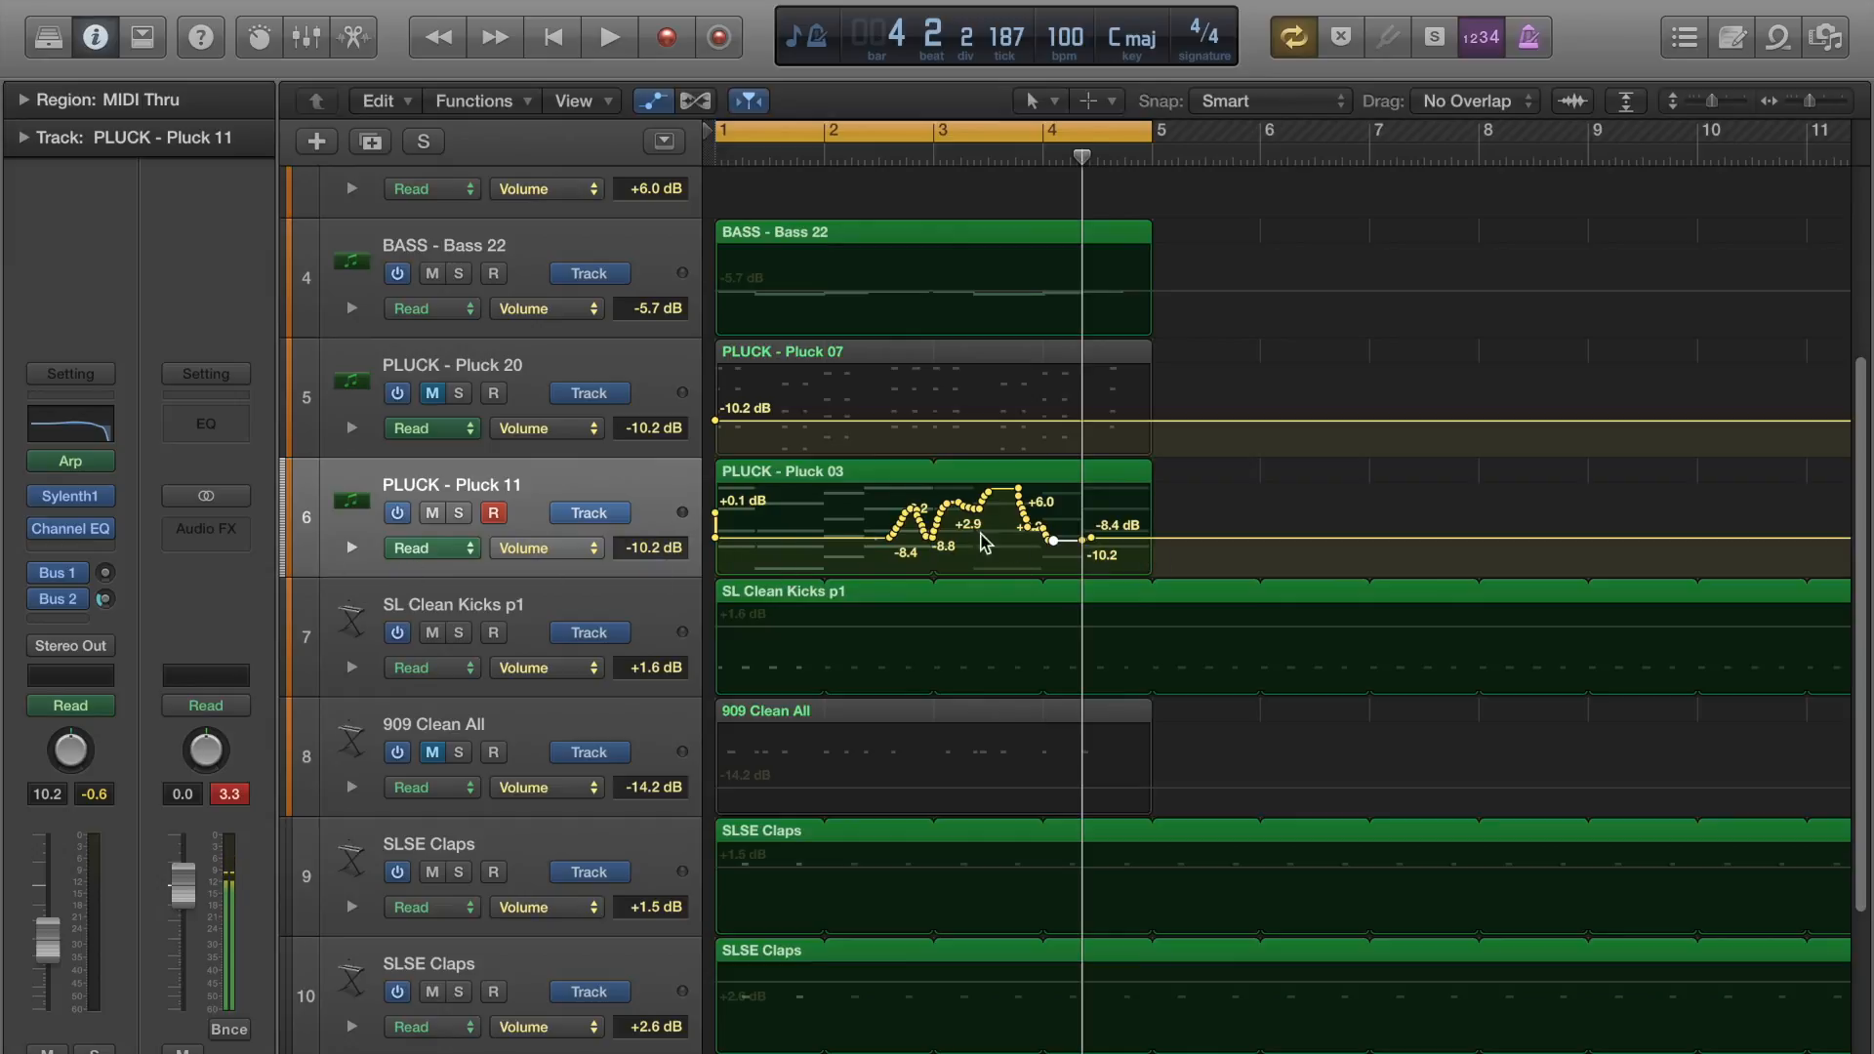
right_click(639, 486)
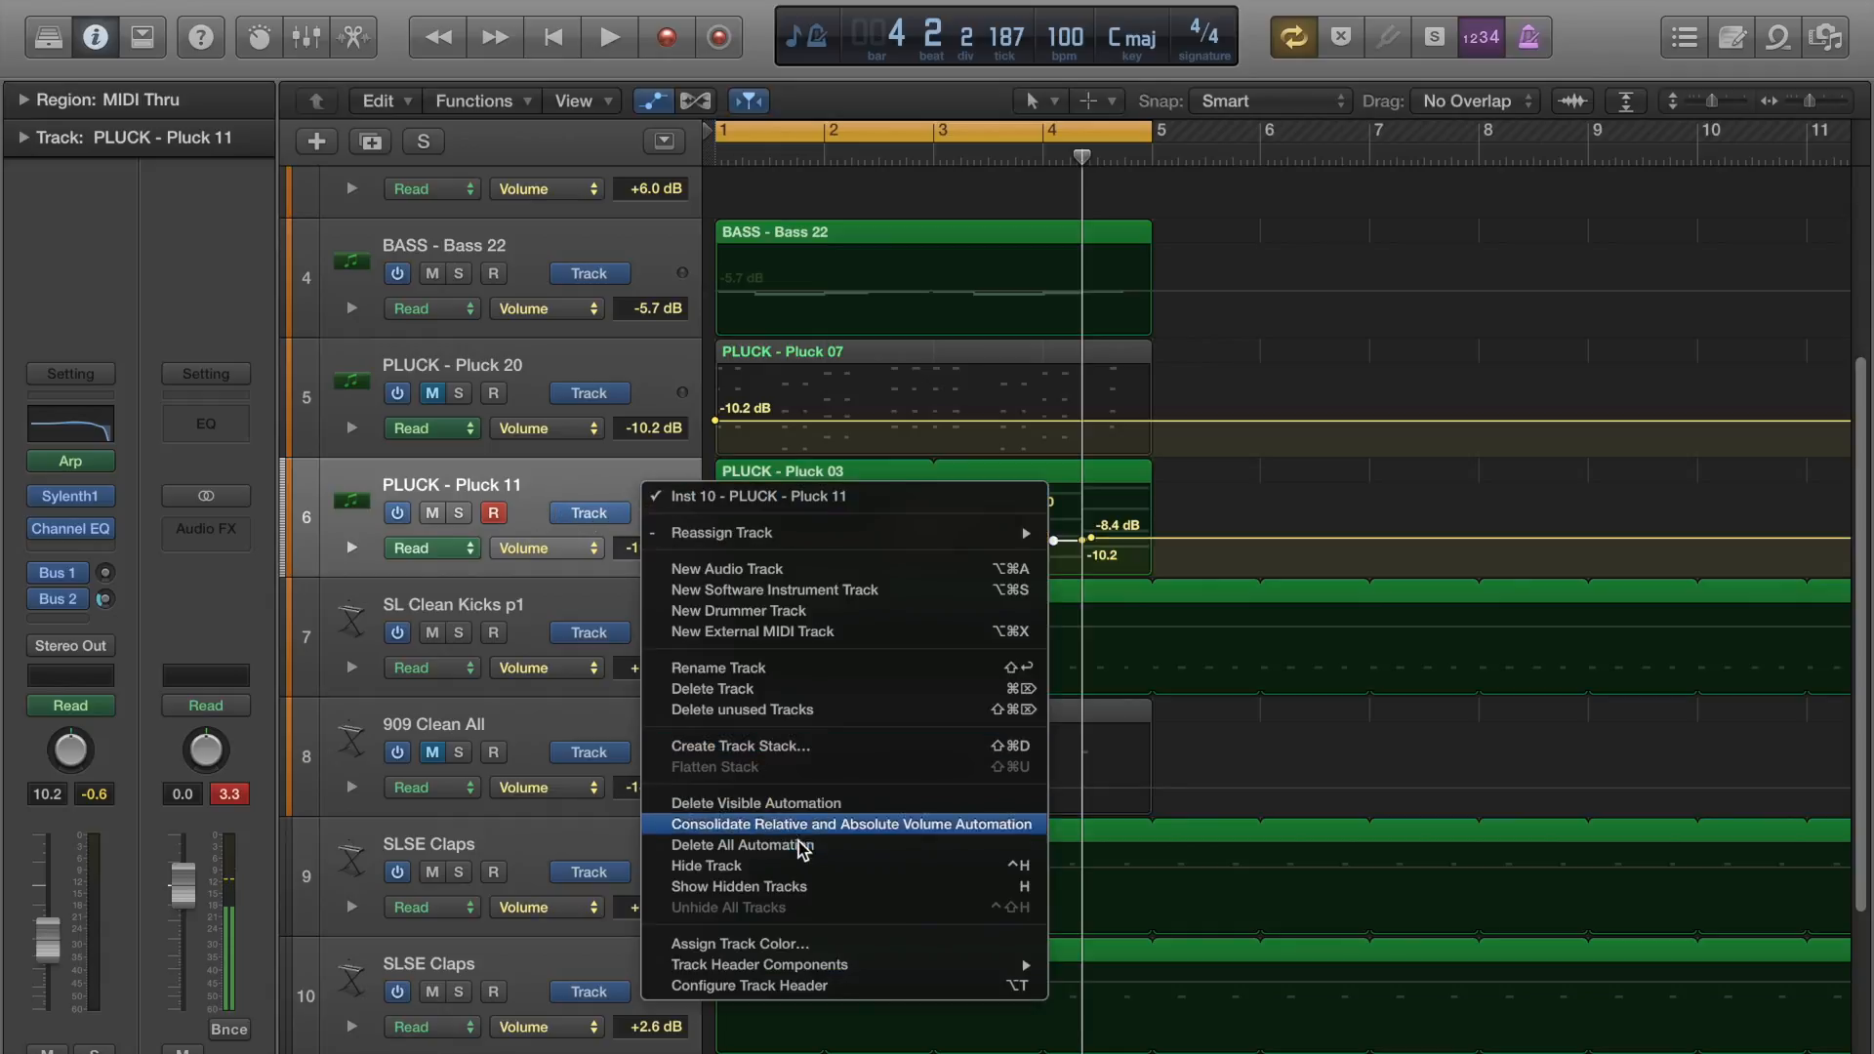
left_click(892, 803)
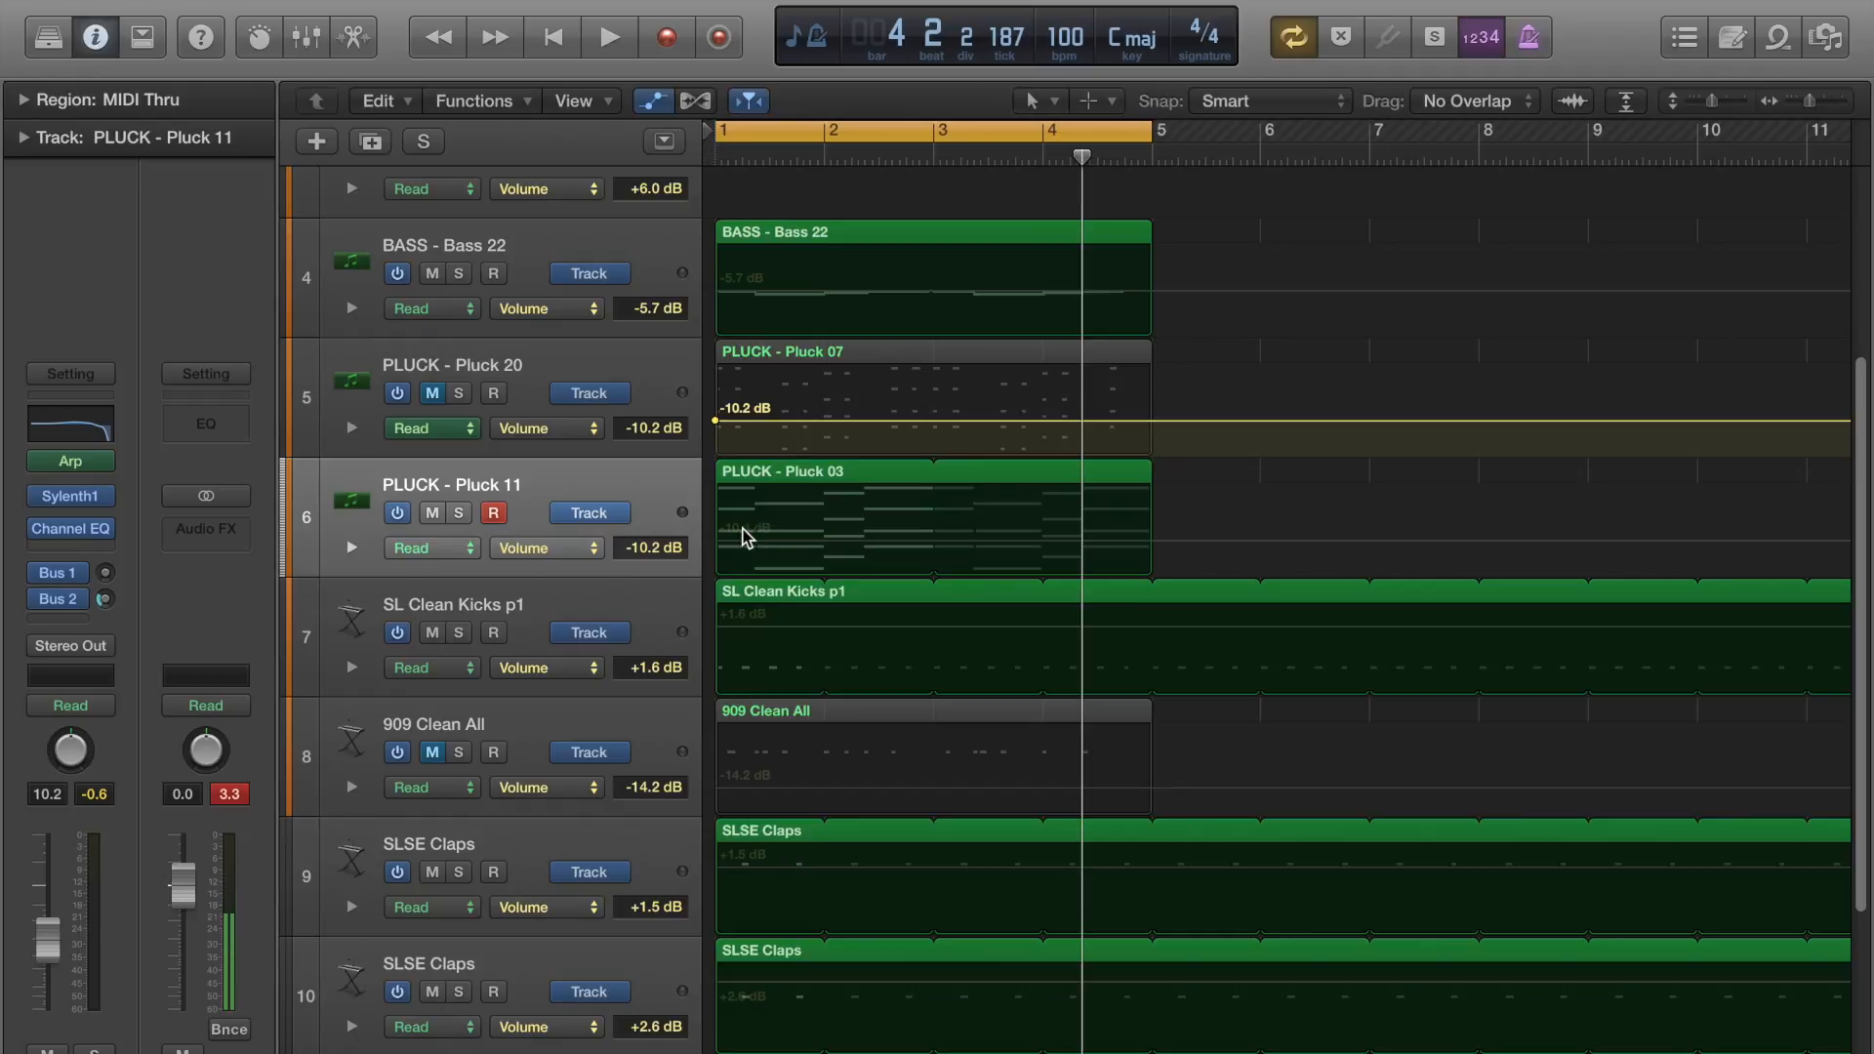
Display Sylenth1's Filter A Cutoff as Pluck 11's automation parameter, with a starting point at 0.277.
left_click(669, 511)
left_click(595, 550)
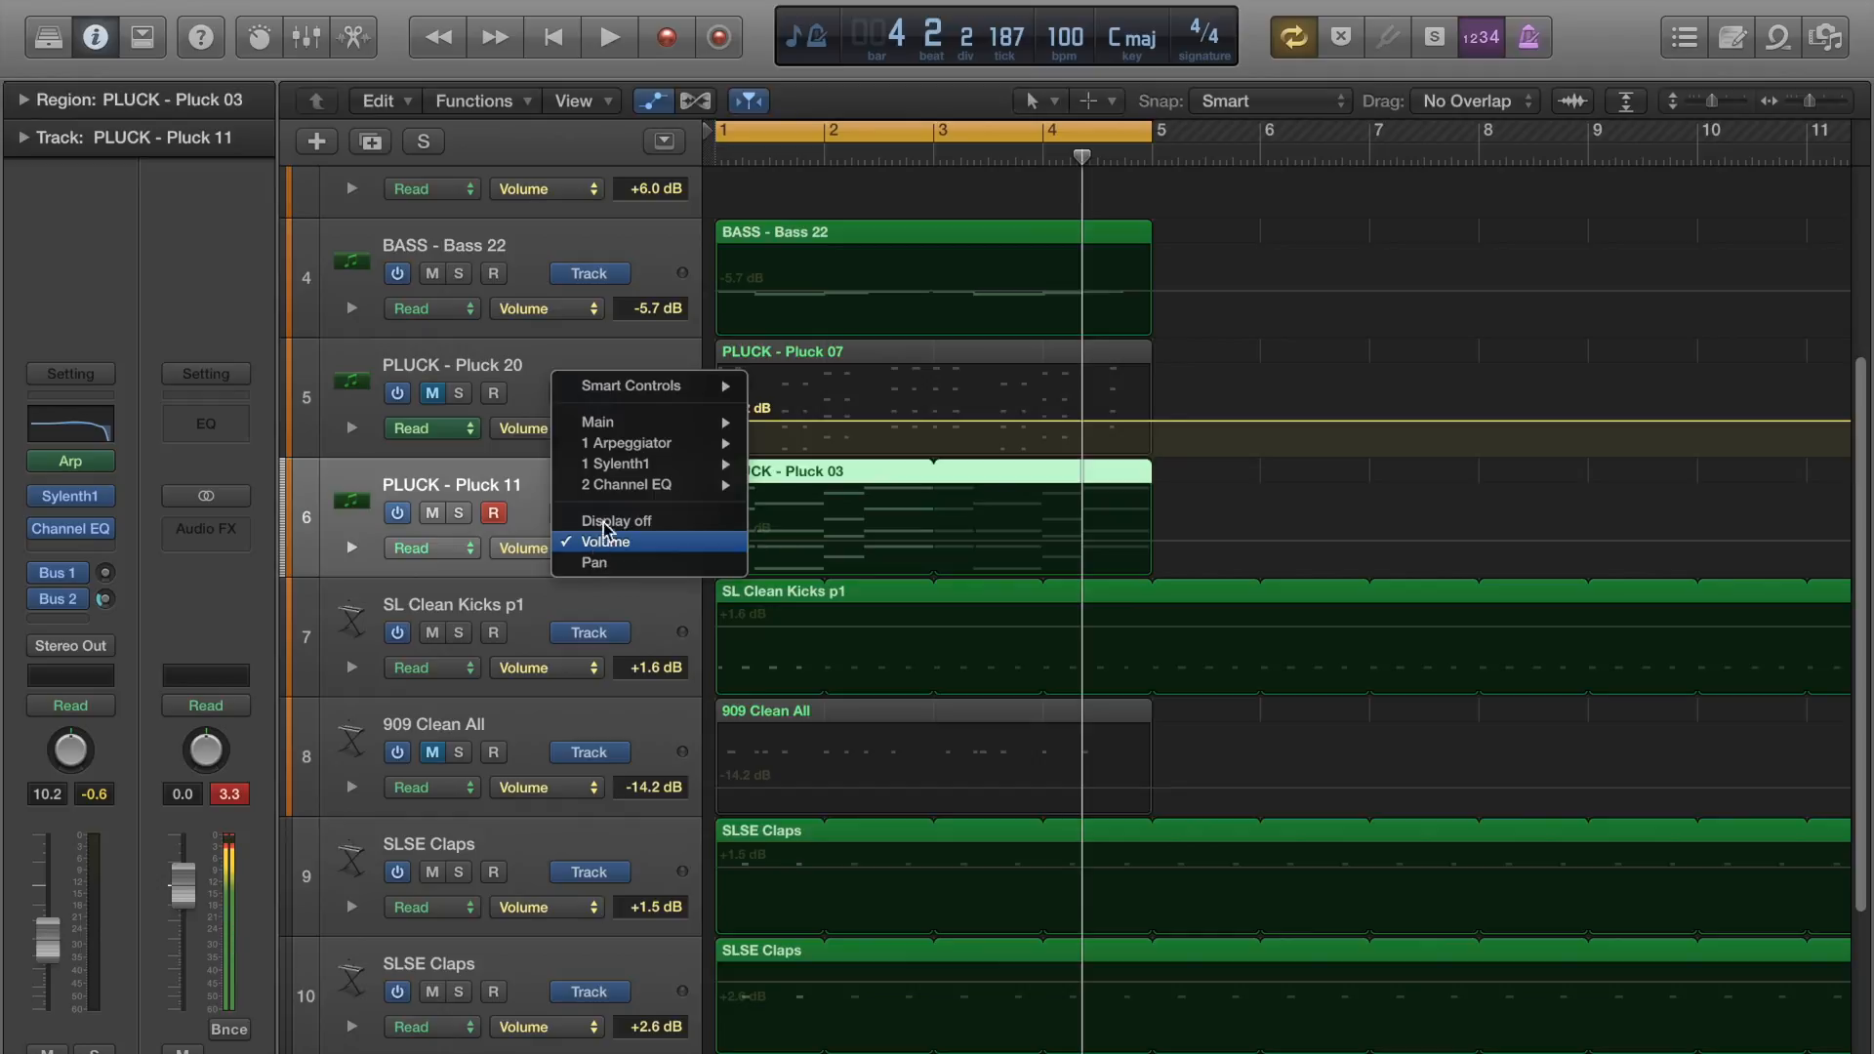
mouse_move(656, 466)
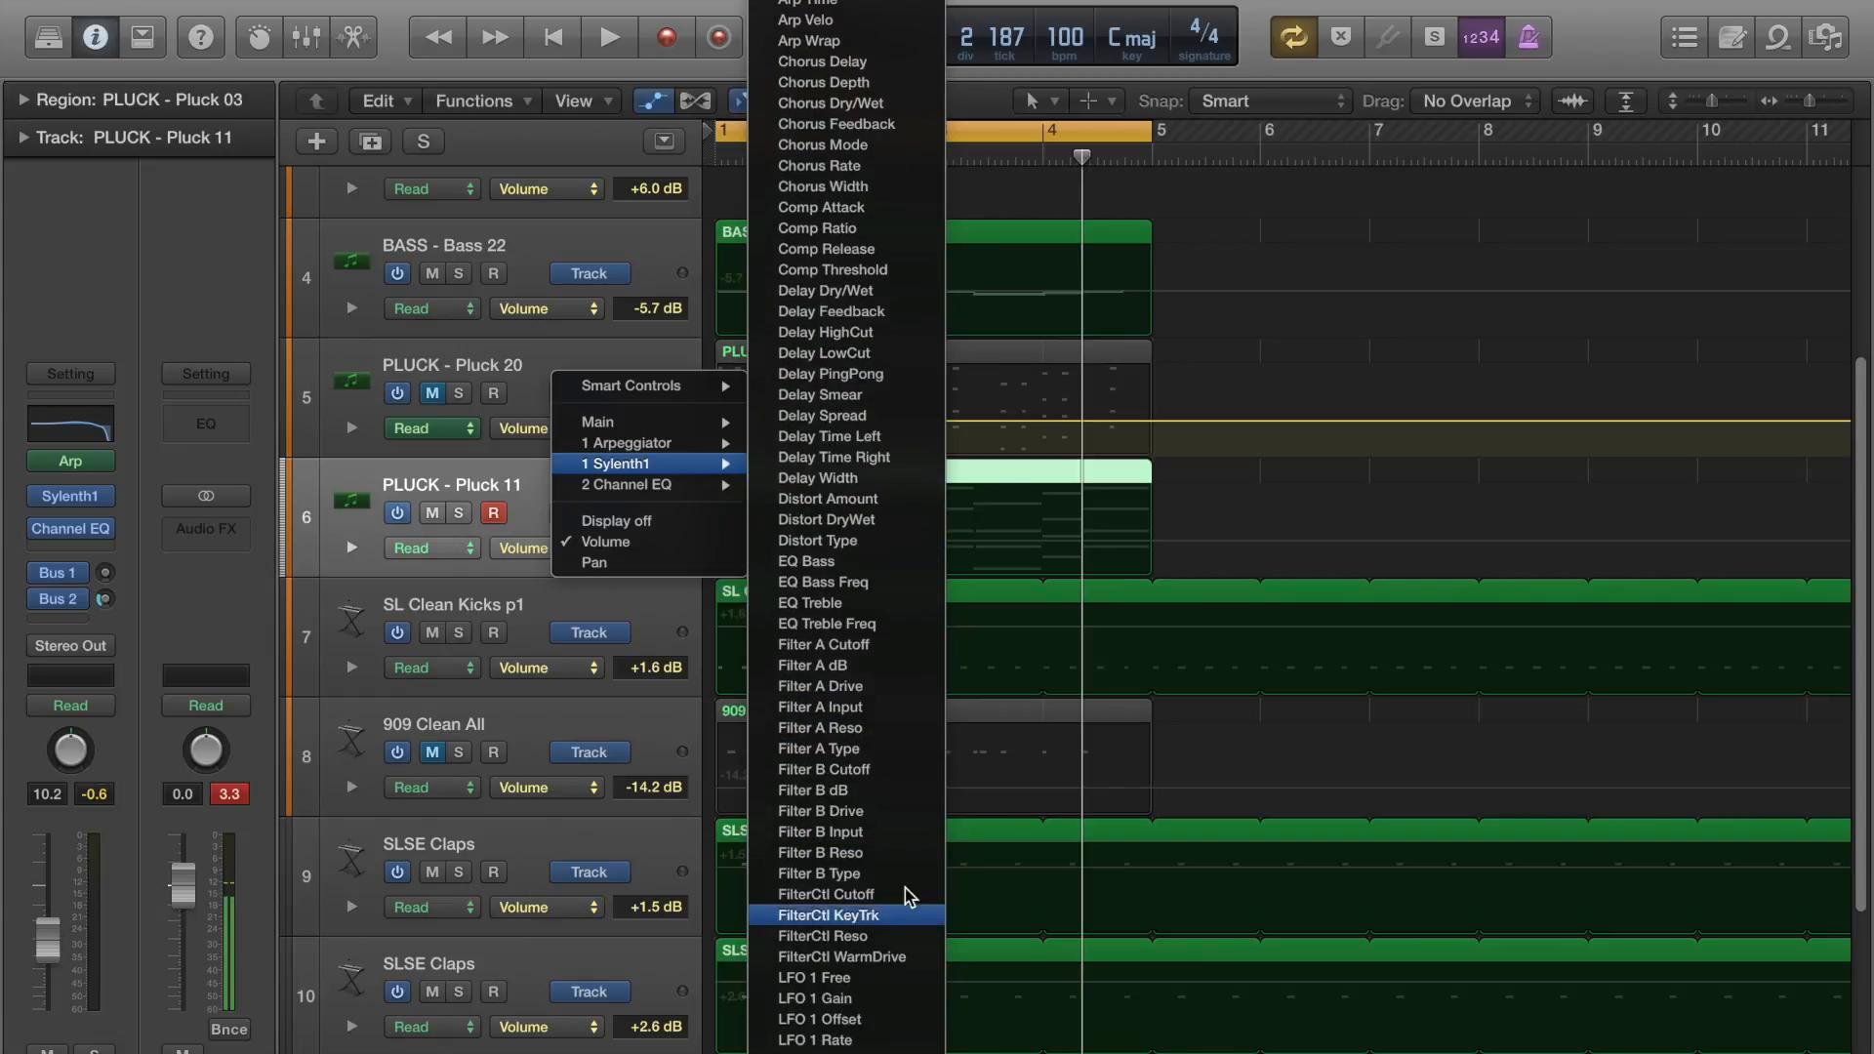
left_click(870, 648)
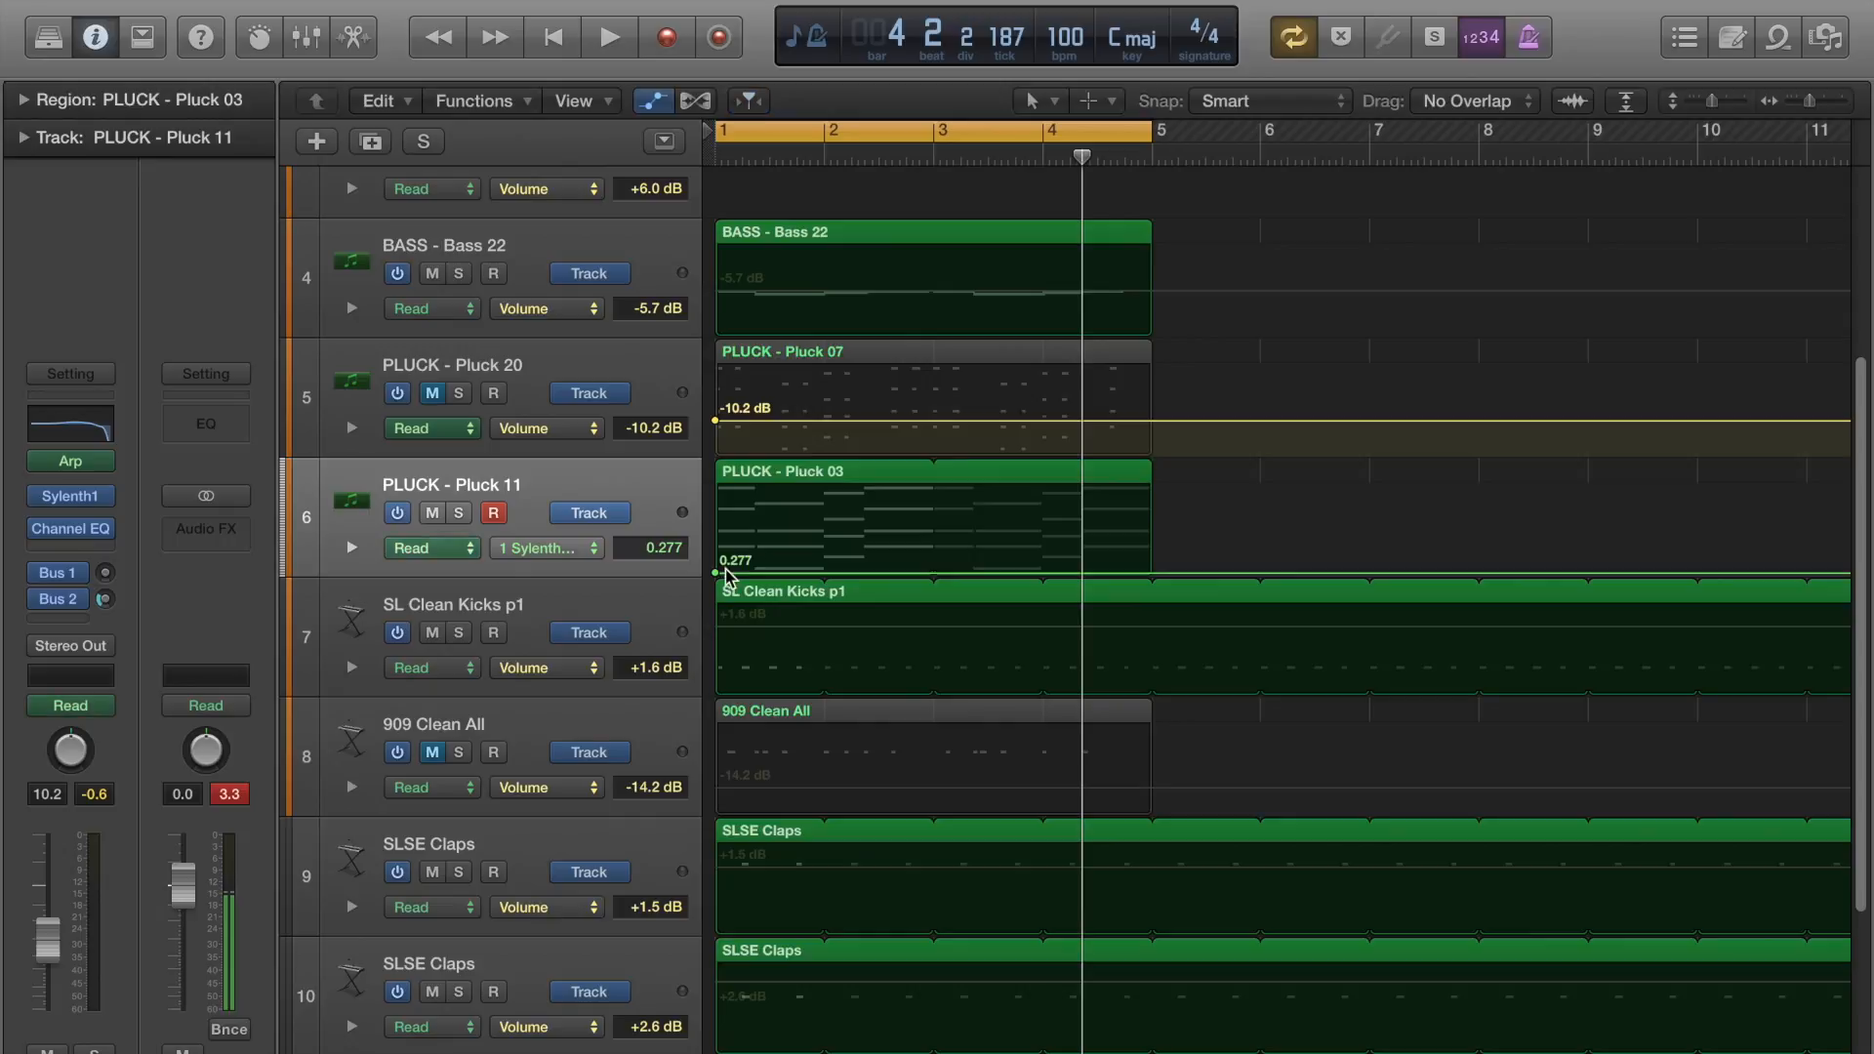
left_click(655, 490)
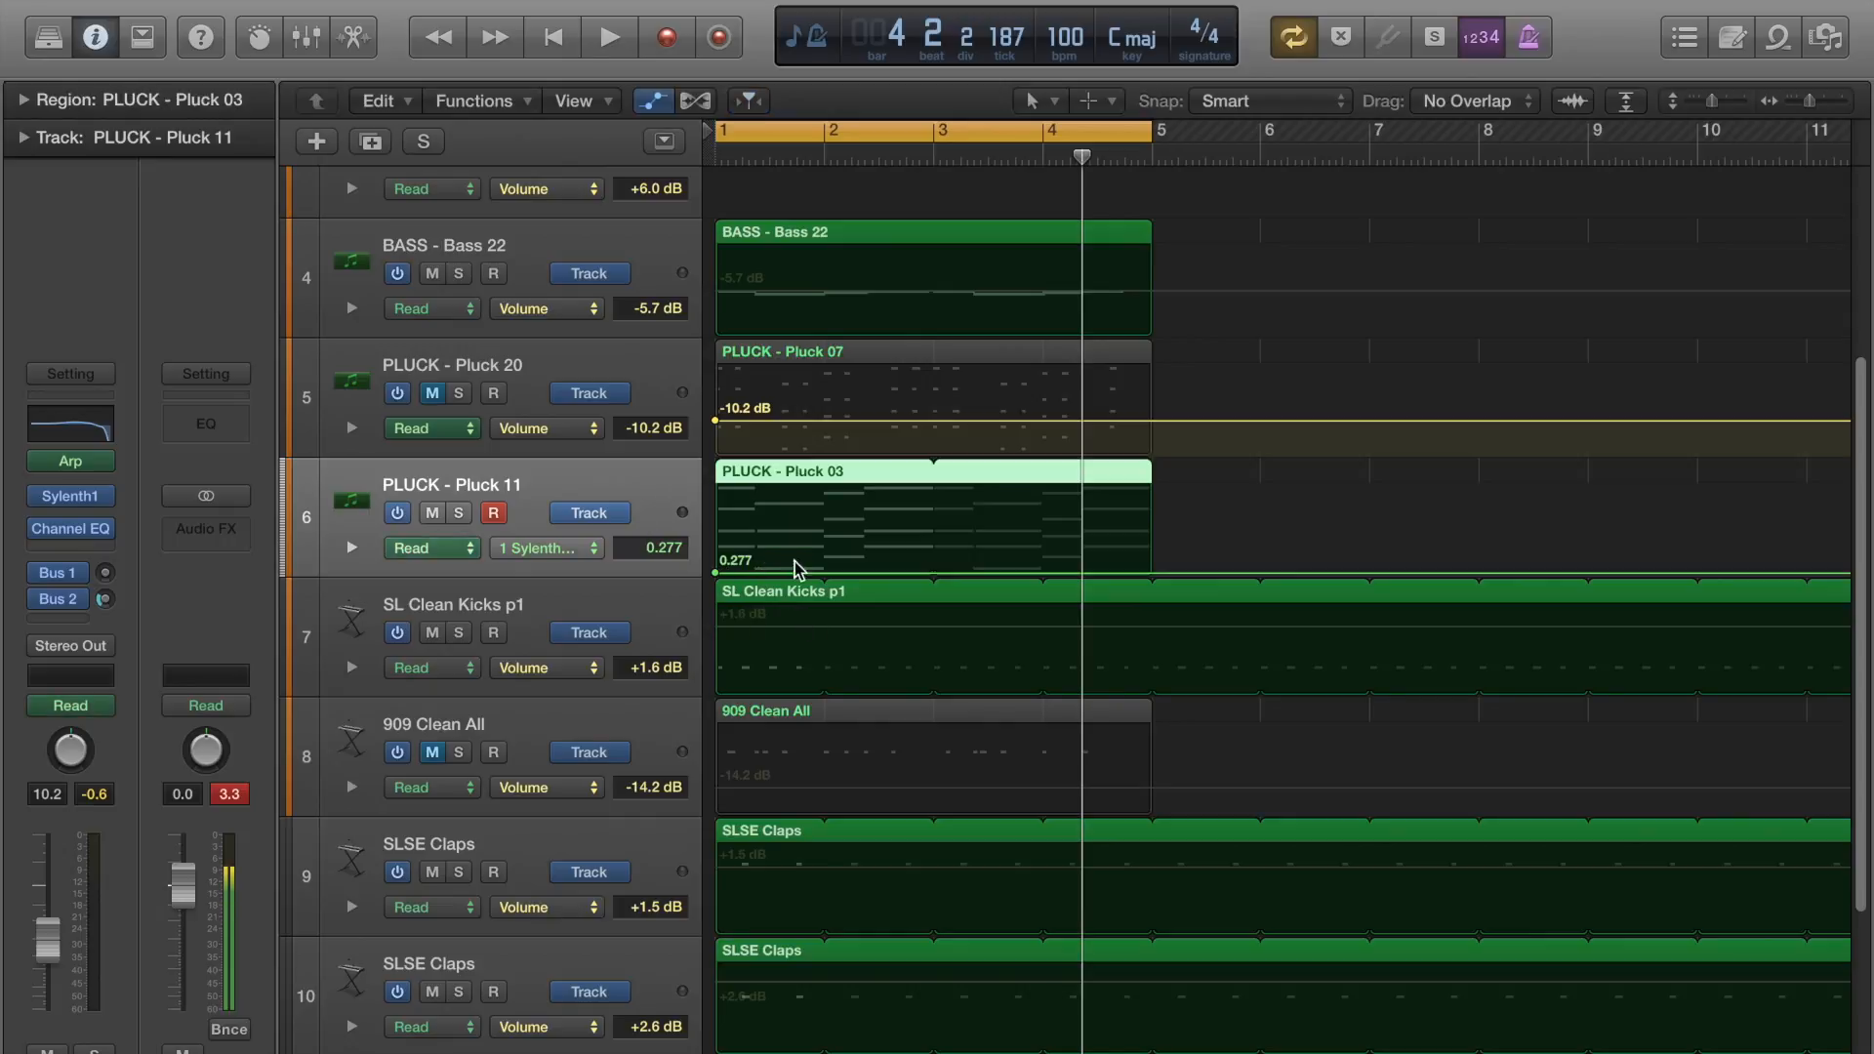
Draw cutoff points on Pluck 11: 3.706 near bar 2, 0.000 before bar 3 and after bar 4, and 5.892 near bar 5.
left_click(821, 573)
mouse_move(822, 573)
left_mouse_down()
mouse_move(821, 518)
mouse_move(881, 563)
mouse_move(820, 543)
left_mouse_up()
left_click(902, 518)
left_click(1064, 574)
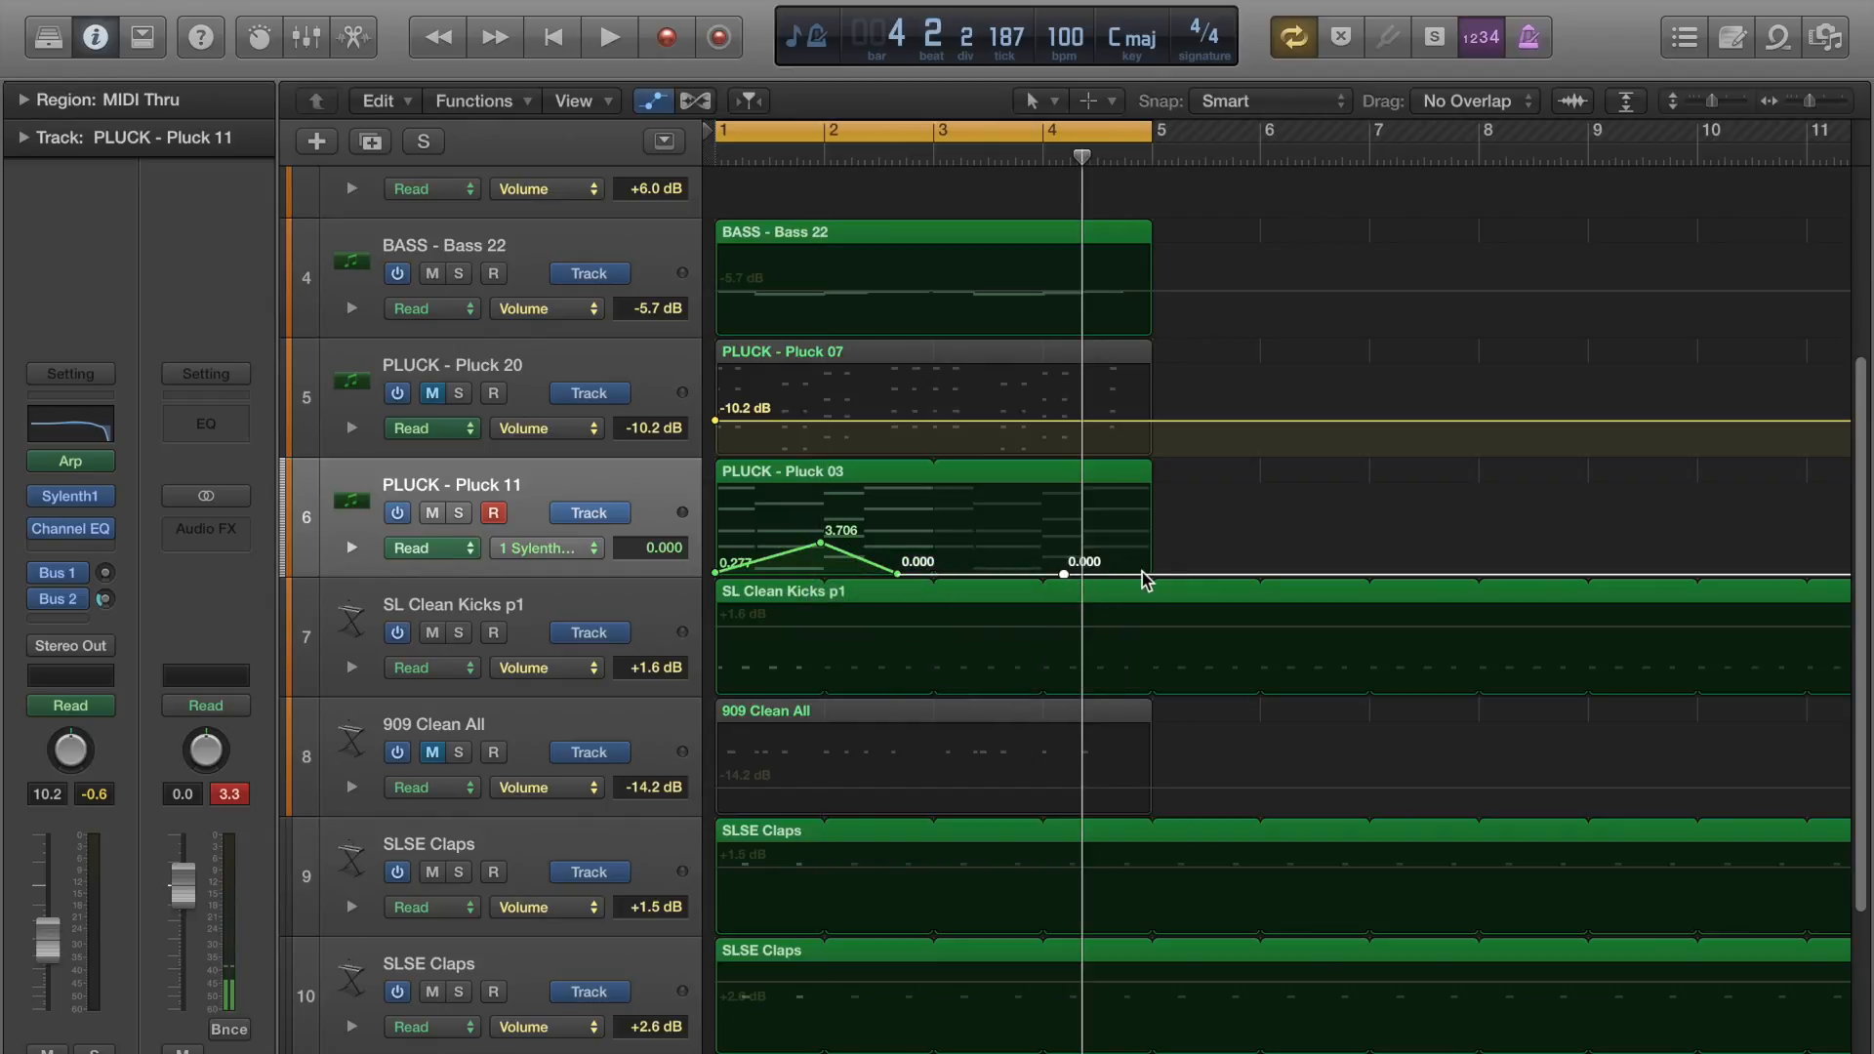
left_click_drag(1146, 578, 1145, 527)
Play the loop, raise the last cutoff point near bar 5 to 9.182 and stop playback.
key("space")
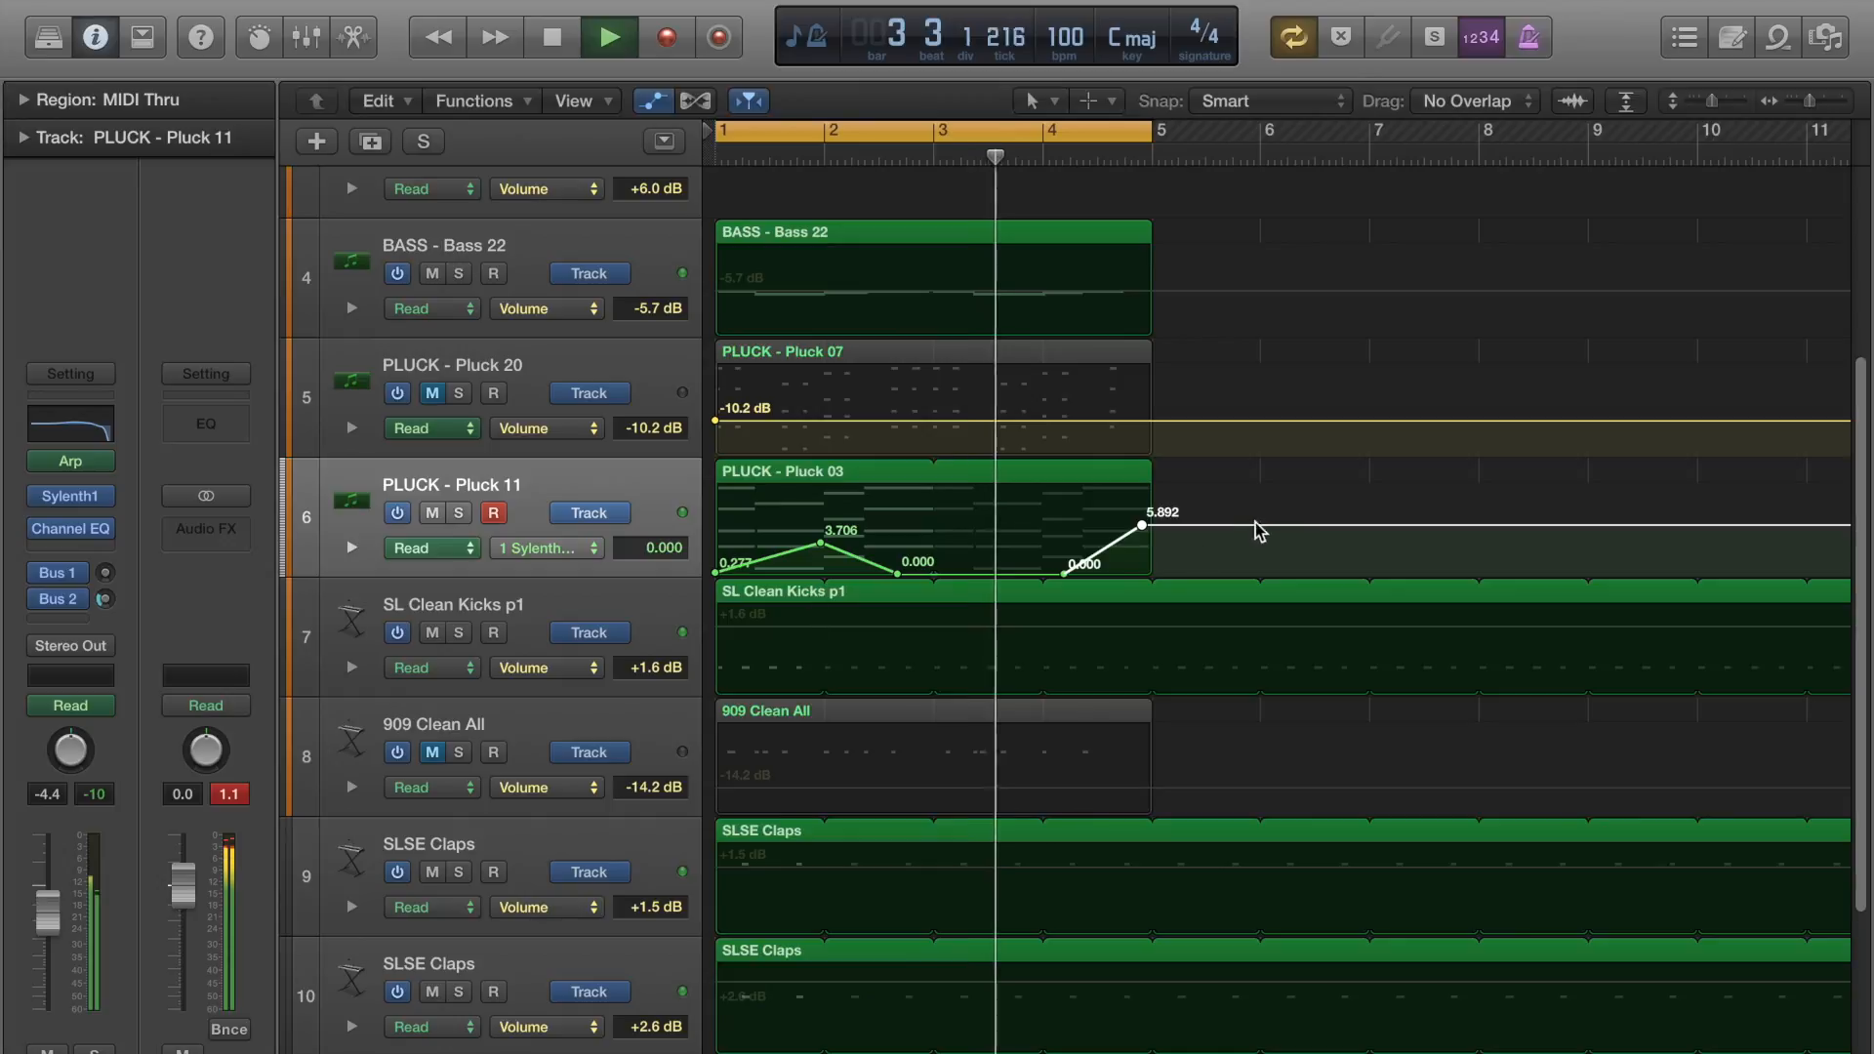
left_click_drag(1142, 526, 1142, 497)
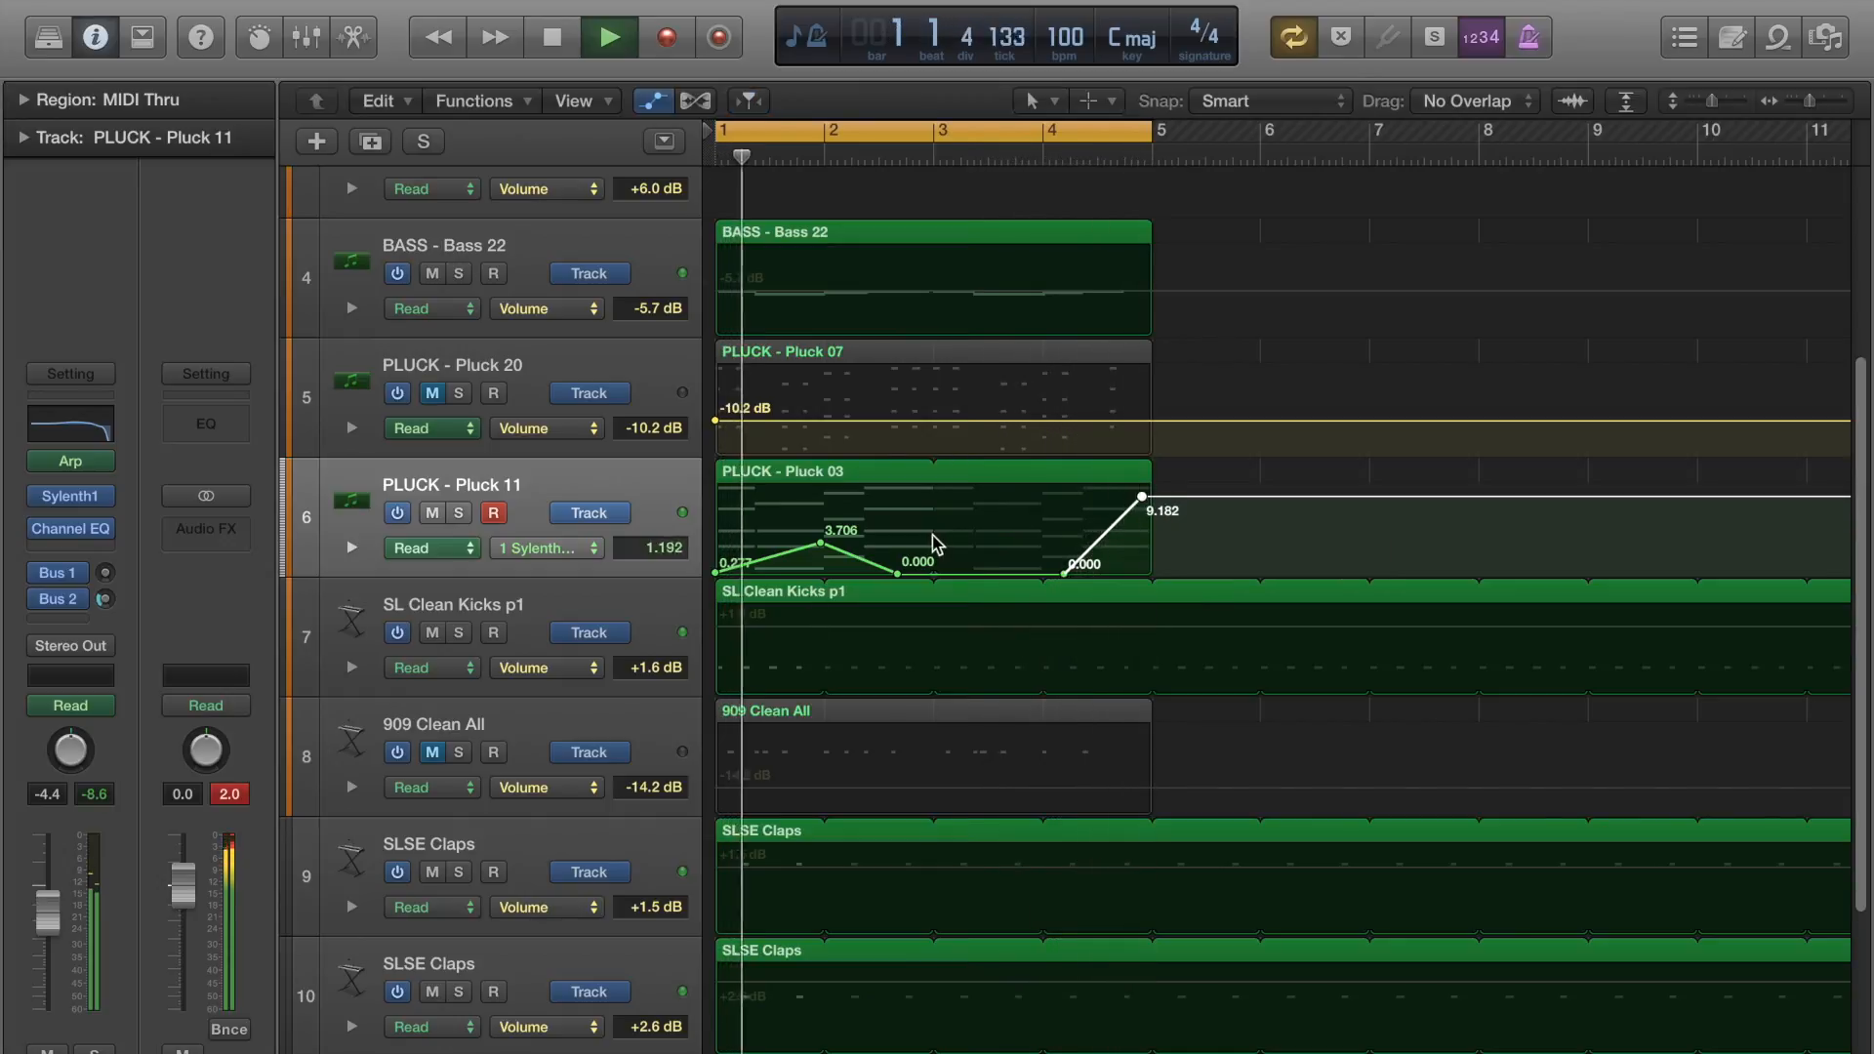
key("space")
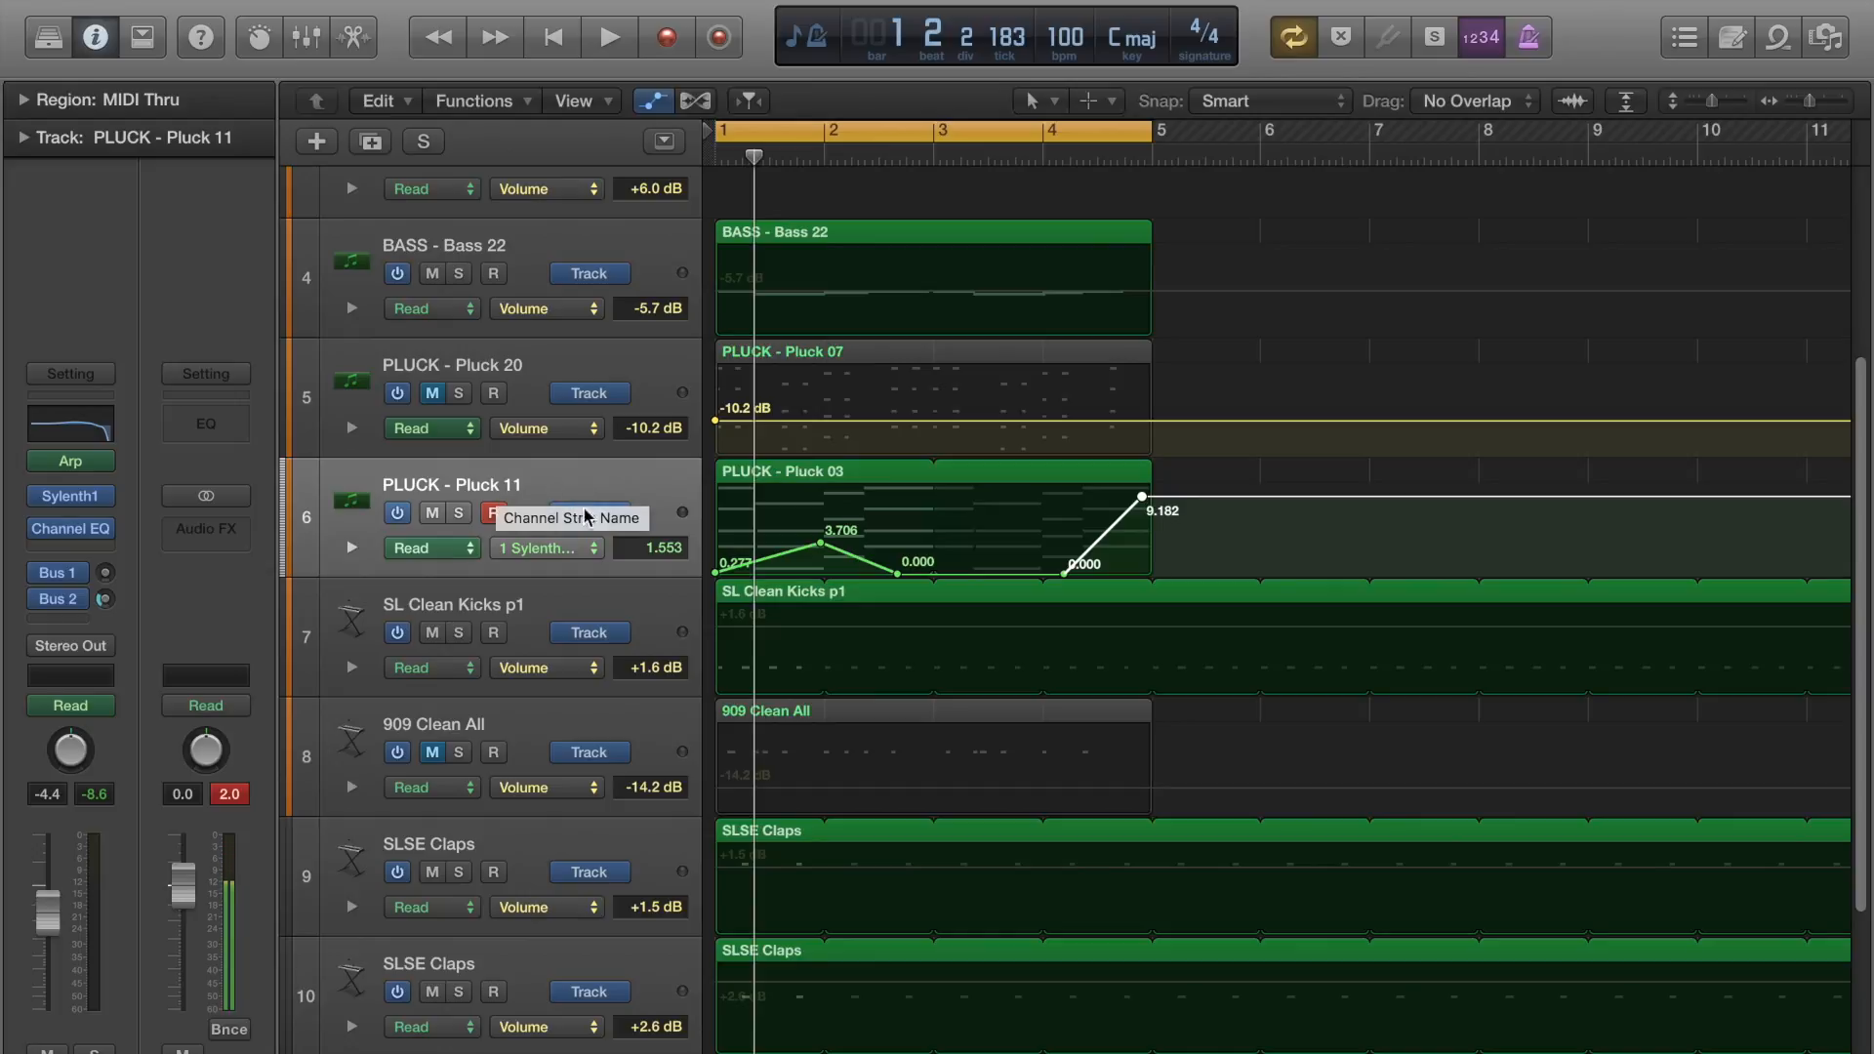
Delete the visible Filter A Cutoff automation from Pluck 11 and hide the automation view.
right_click(675, 505)
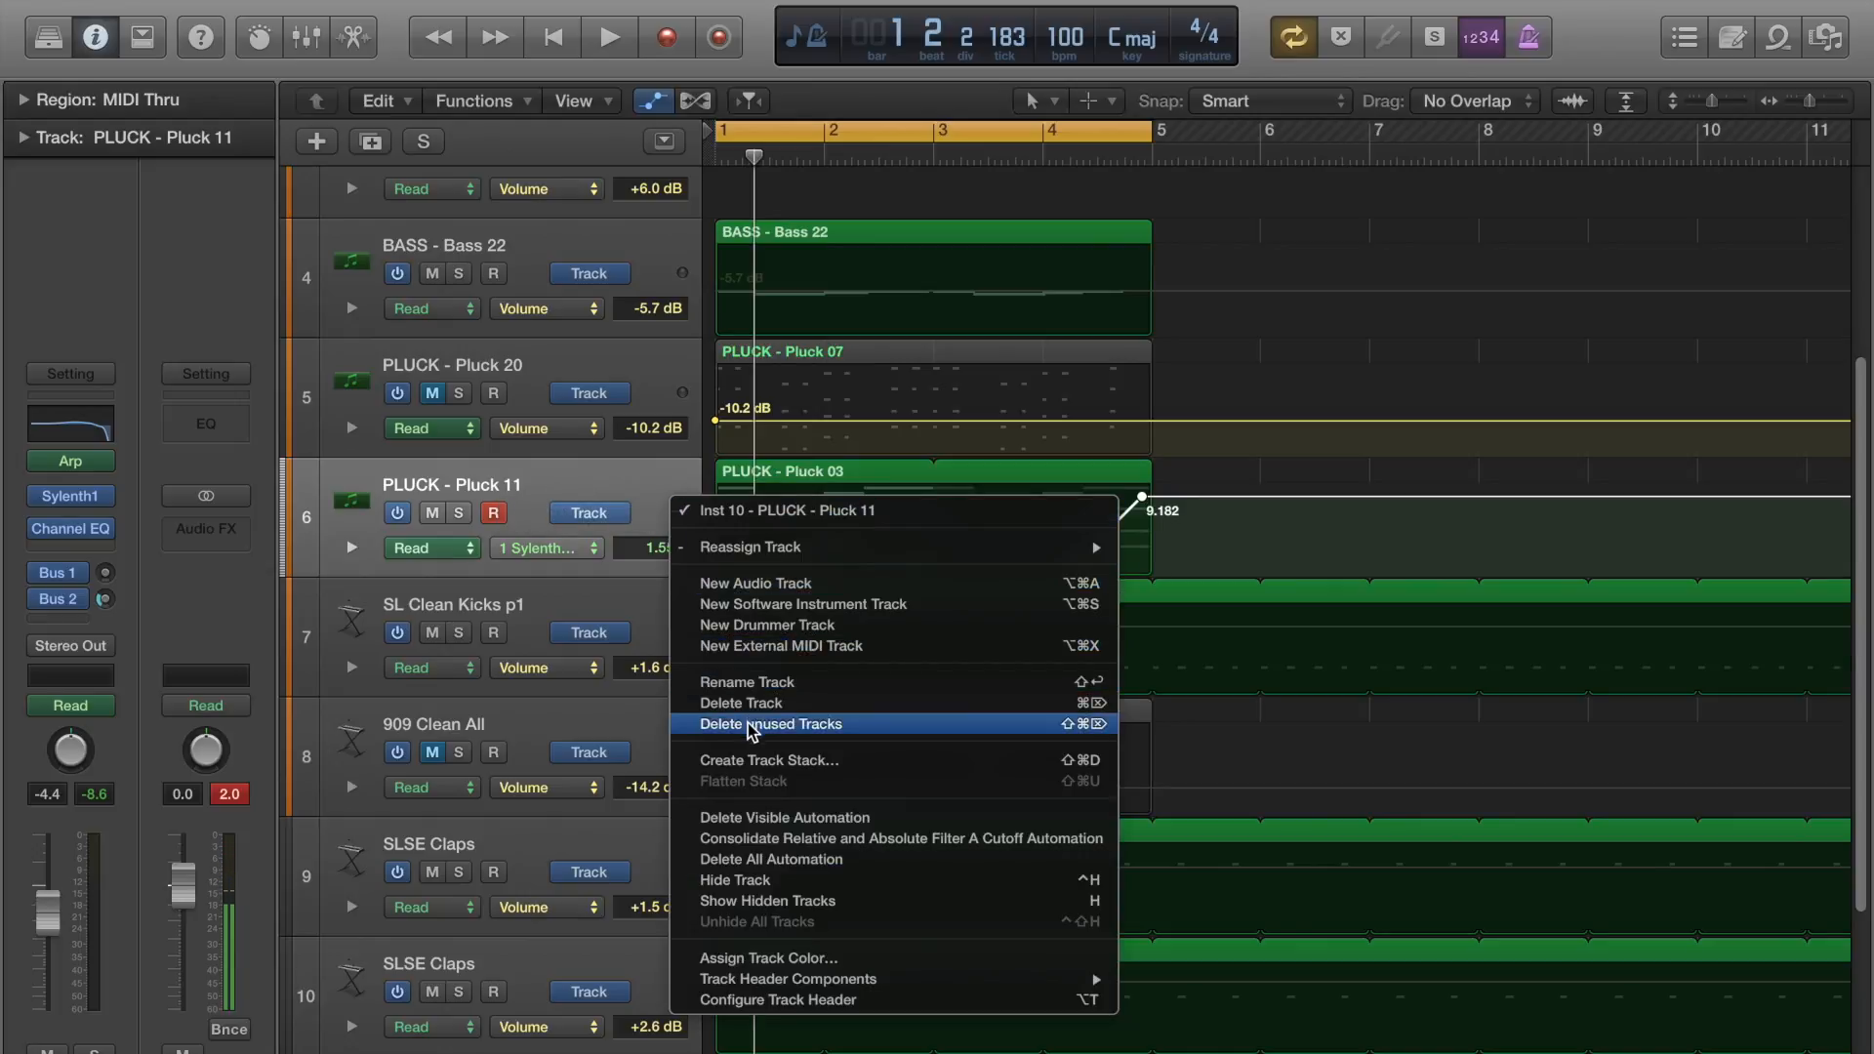
left_click(827, 840)
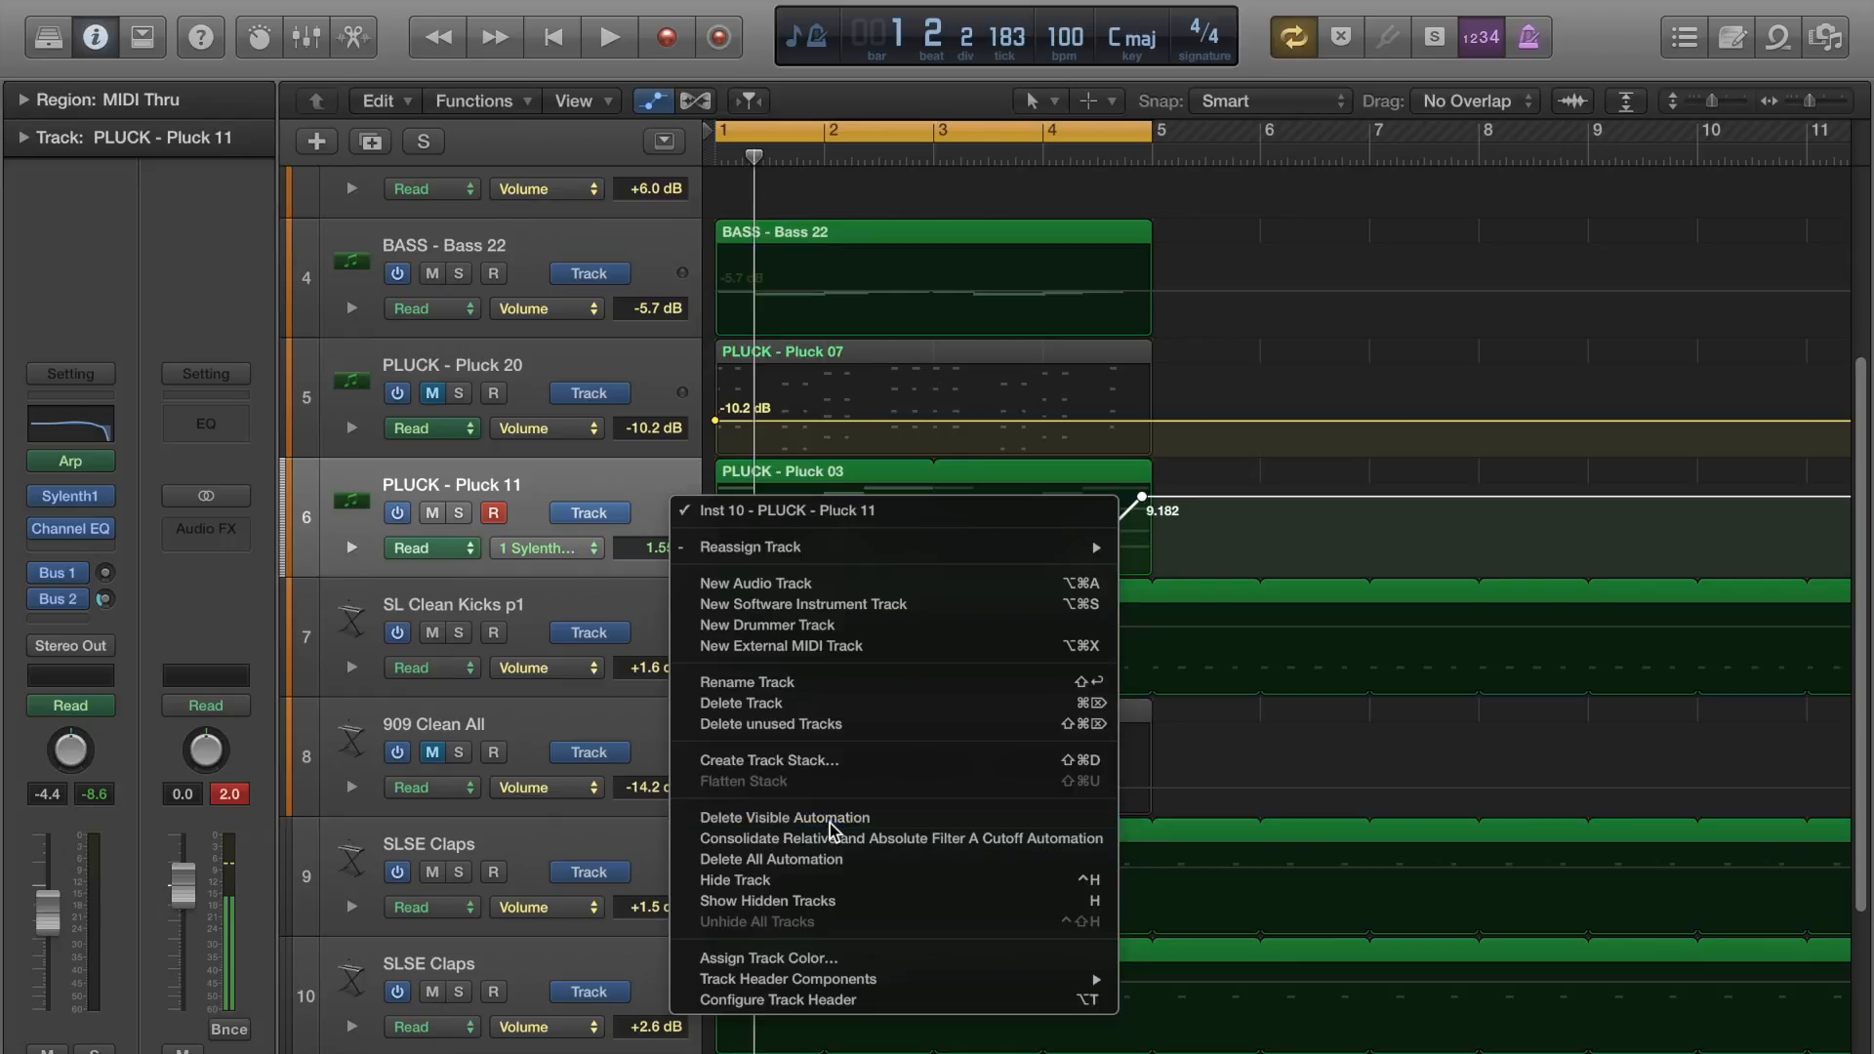
left_click_drag(657, 544, 652, 622)
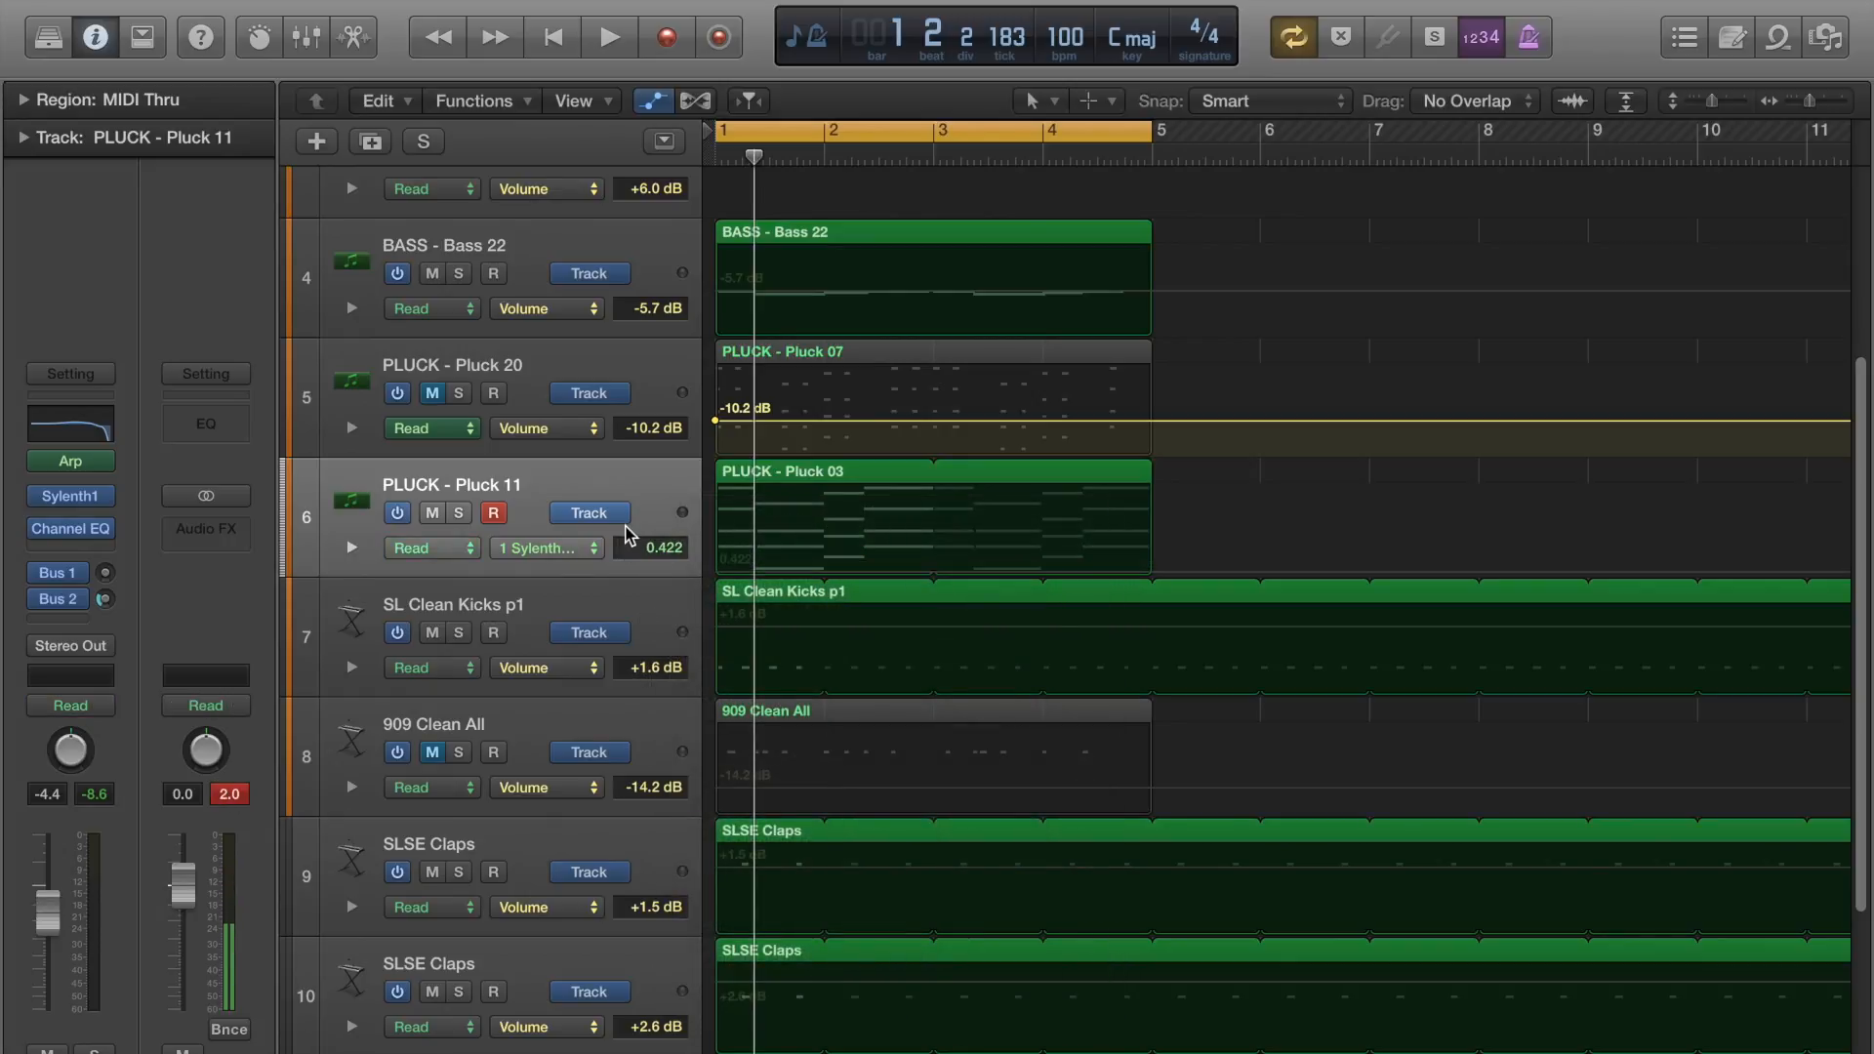
key("a")
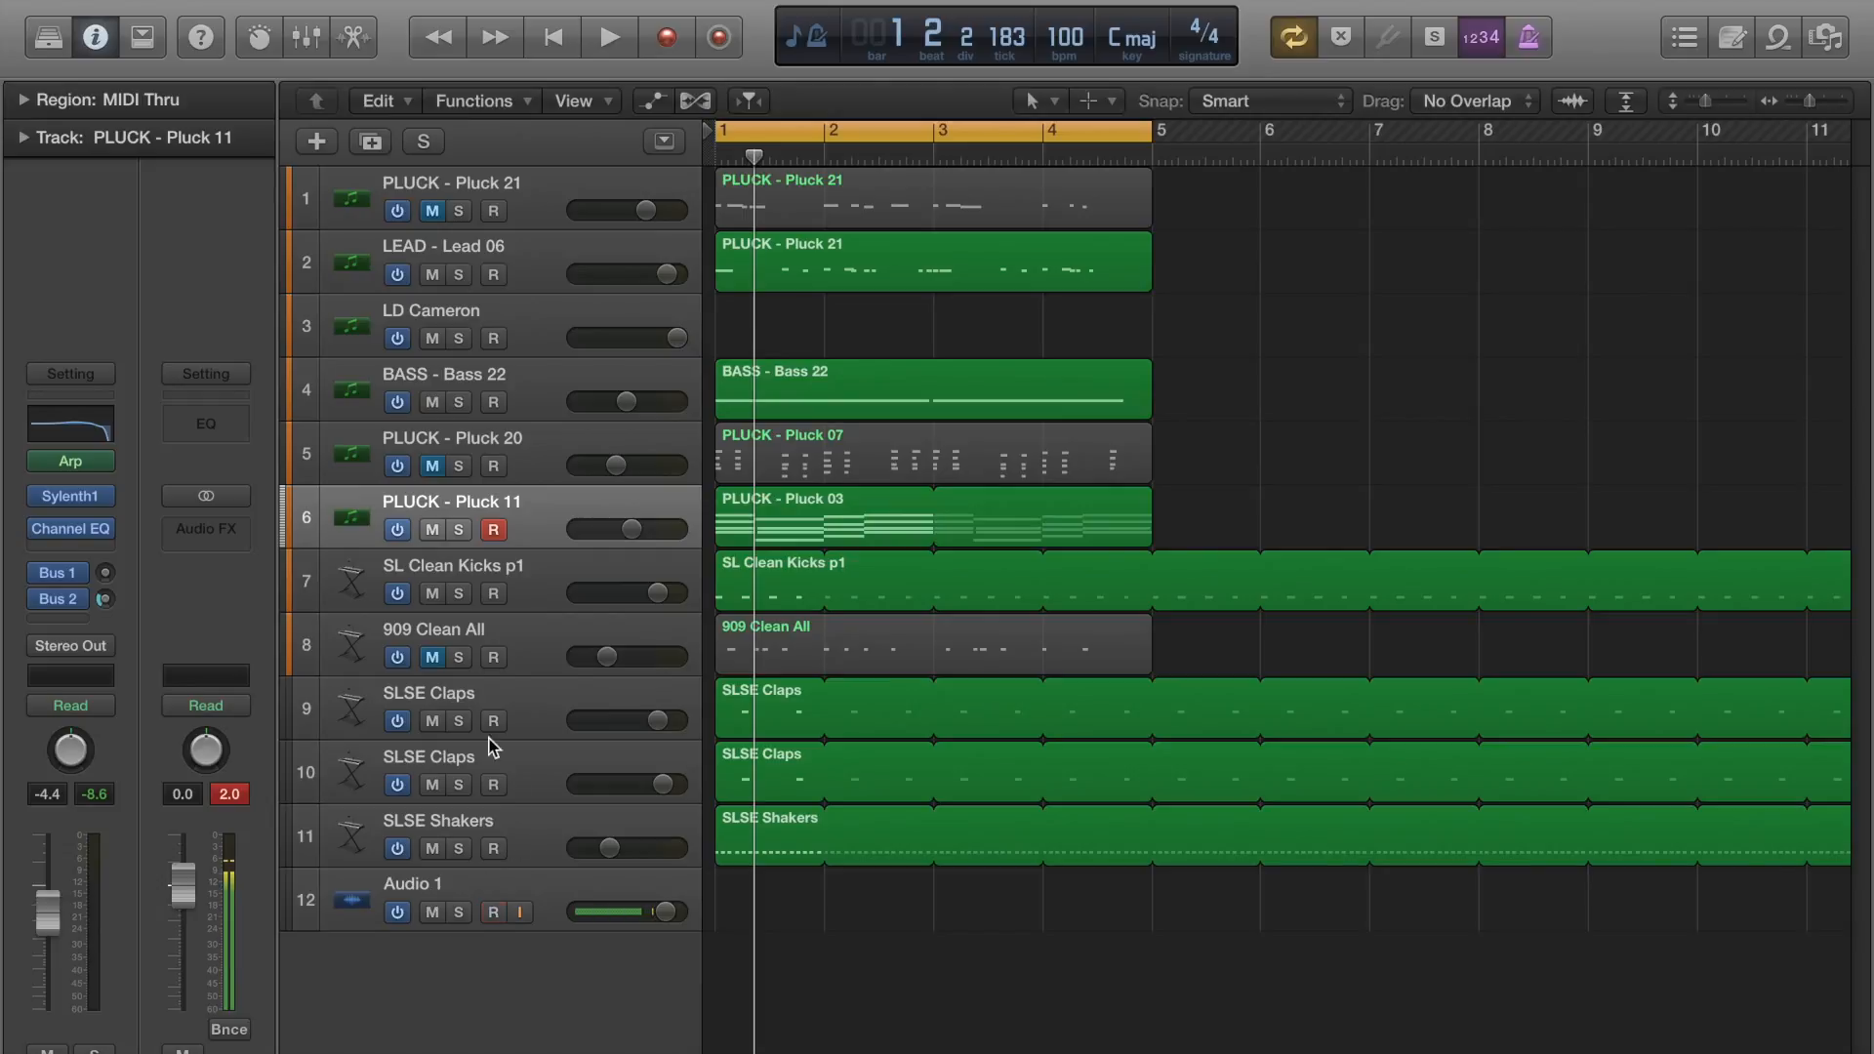
Insert a Single Band EQ as an audio effect on the Stereo Out channel.
left_click(231, 528)
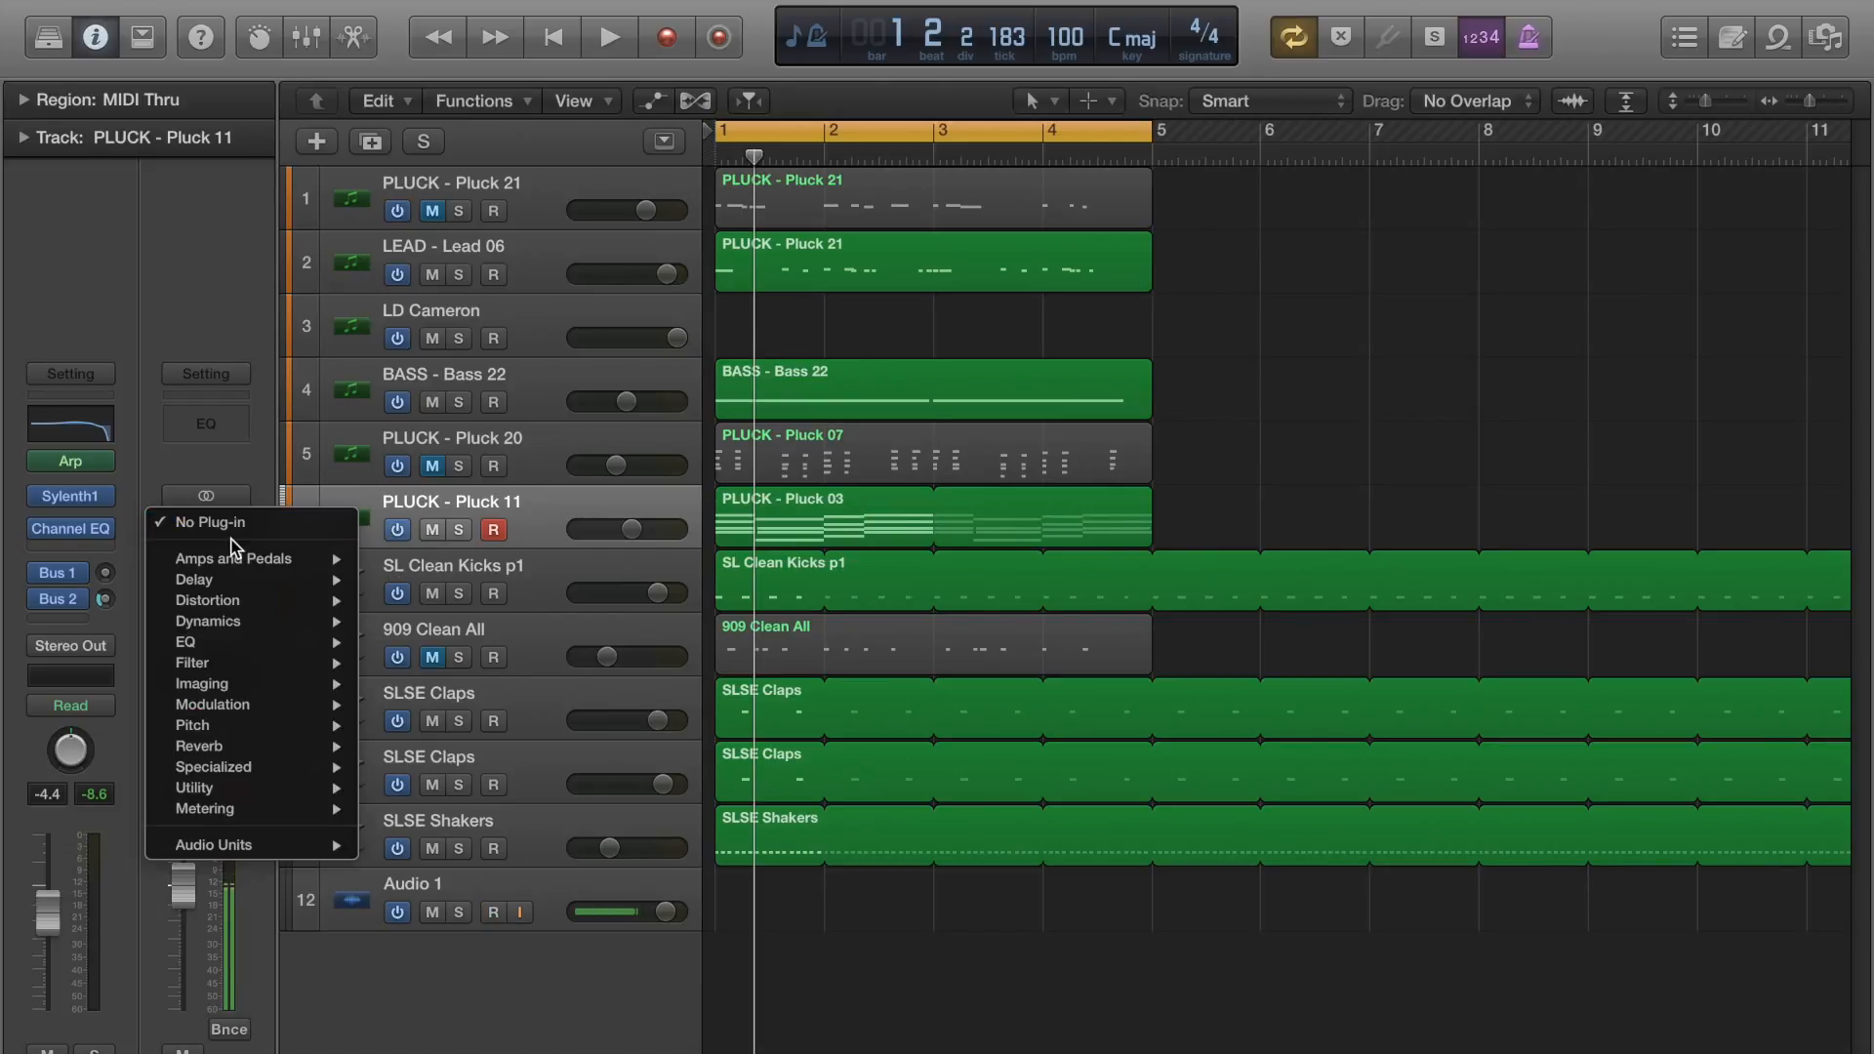
mouse_move(243, 645)
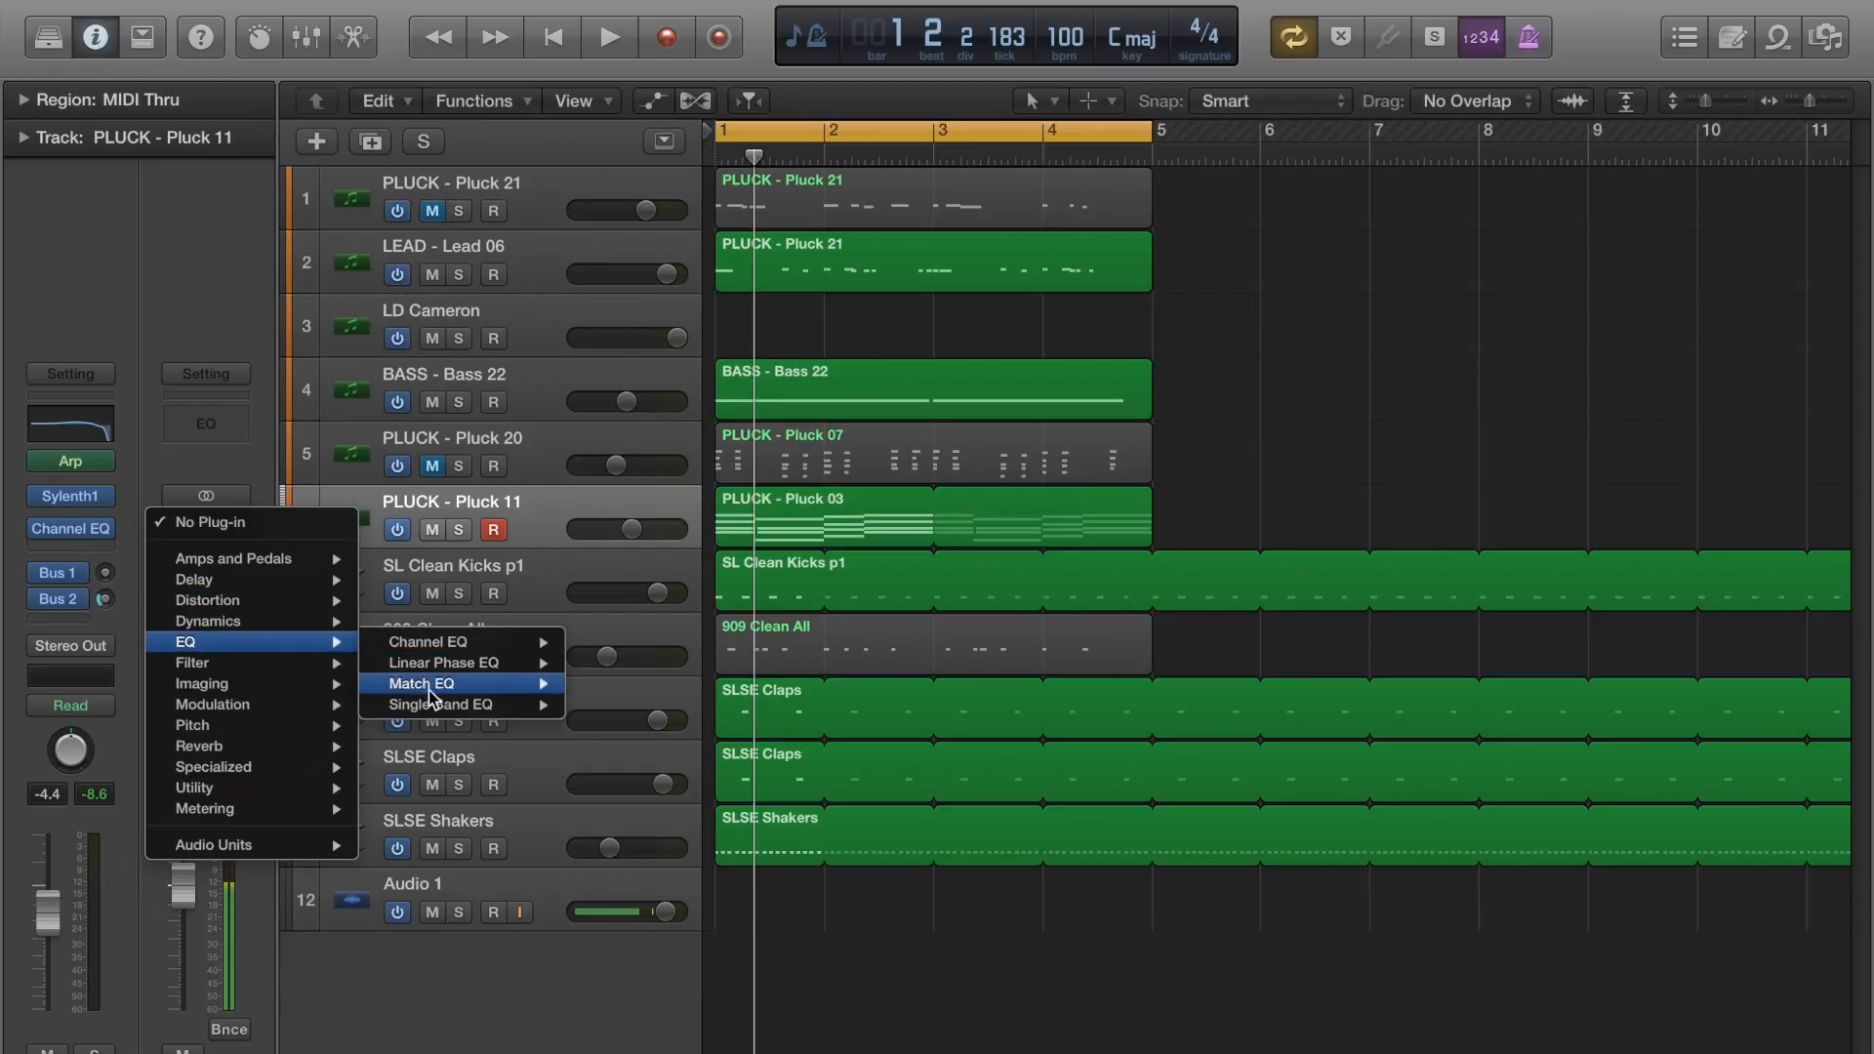
mouse_move(560, 706)
left_click(600, 714)
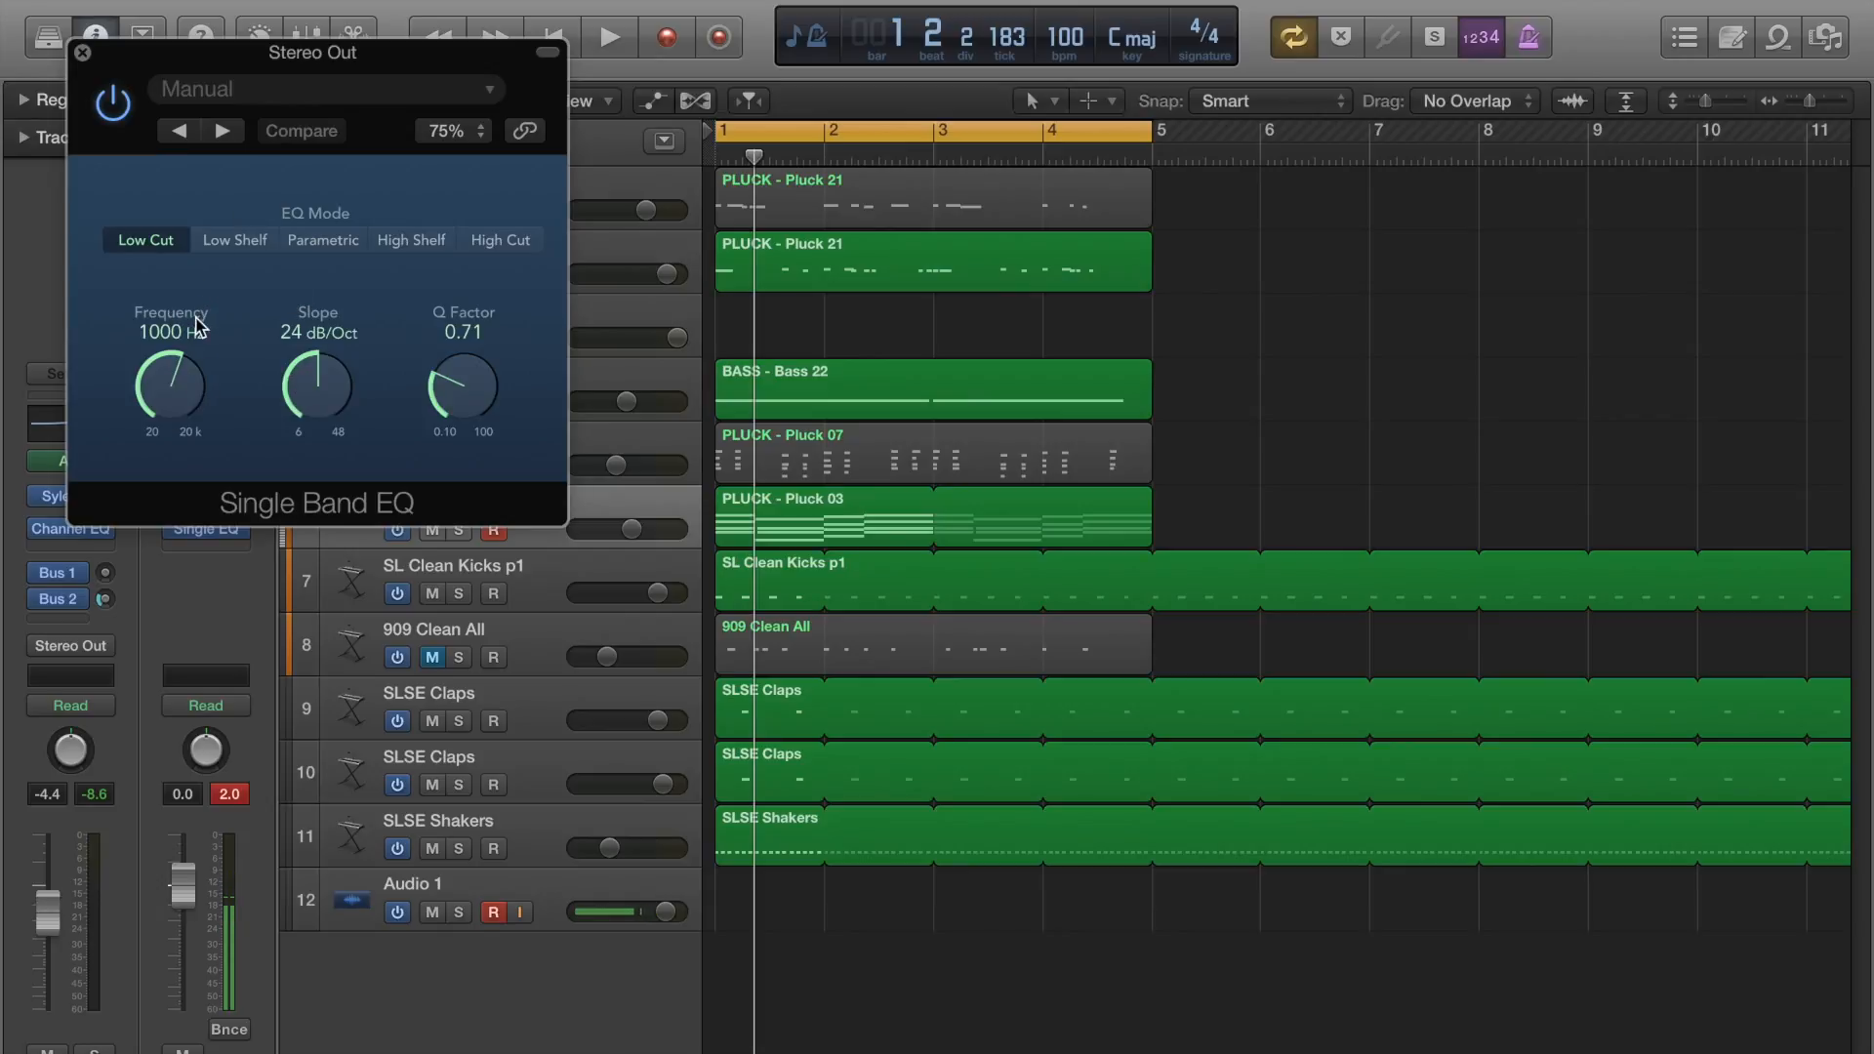
Show the output track in the track list, select Stereo Out and set its Single Band EQ Low Cut frequency to 20.0 Hz.
key("a")
key("a")
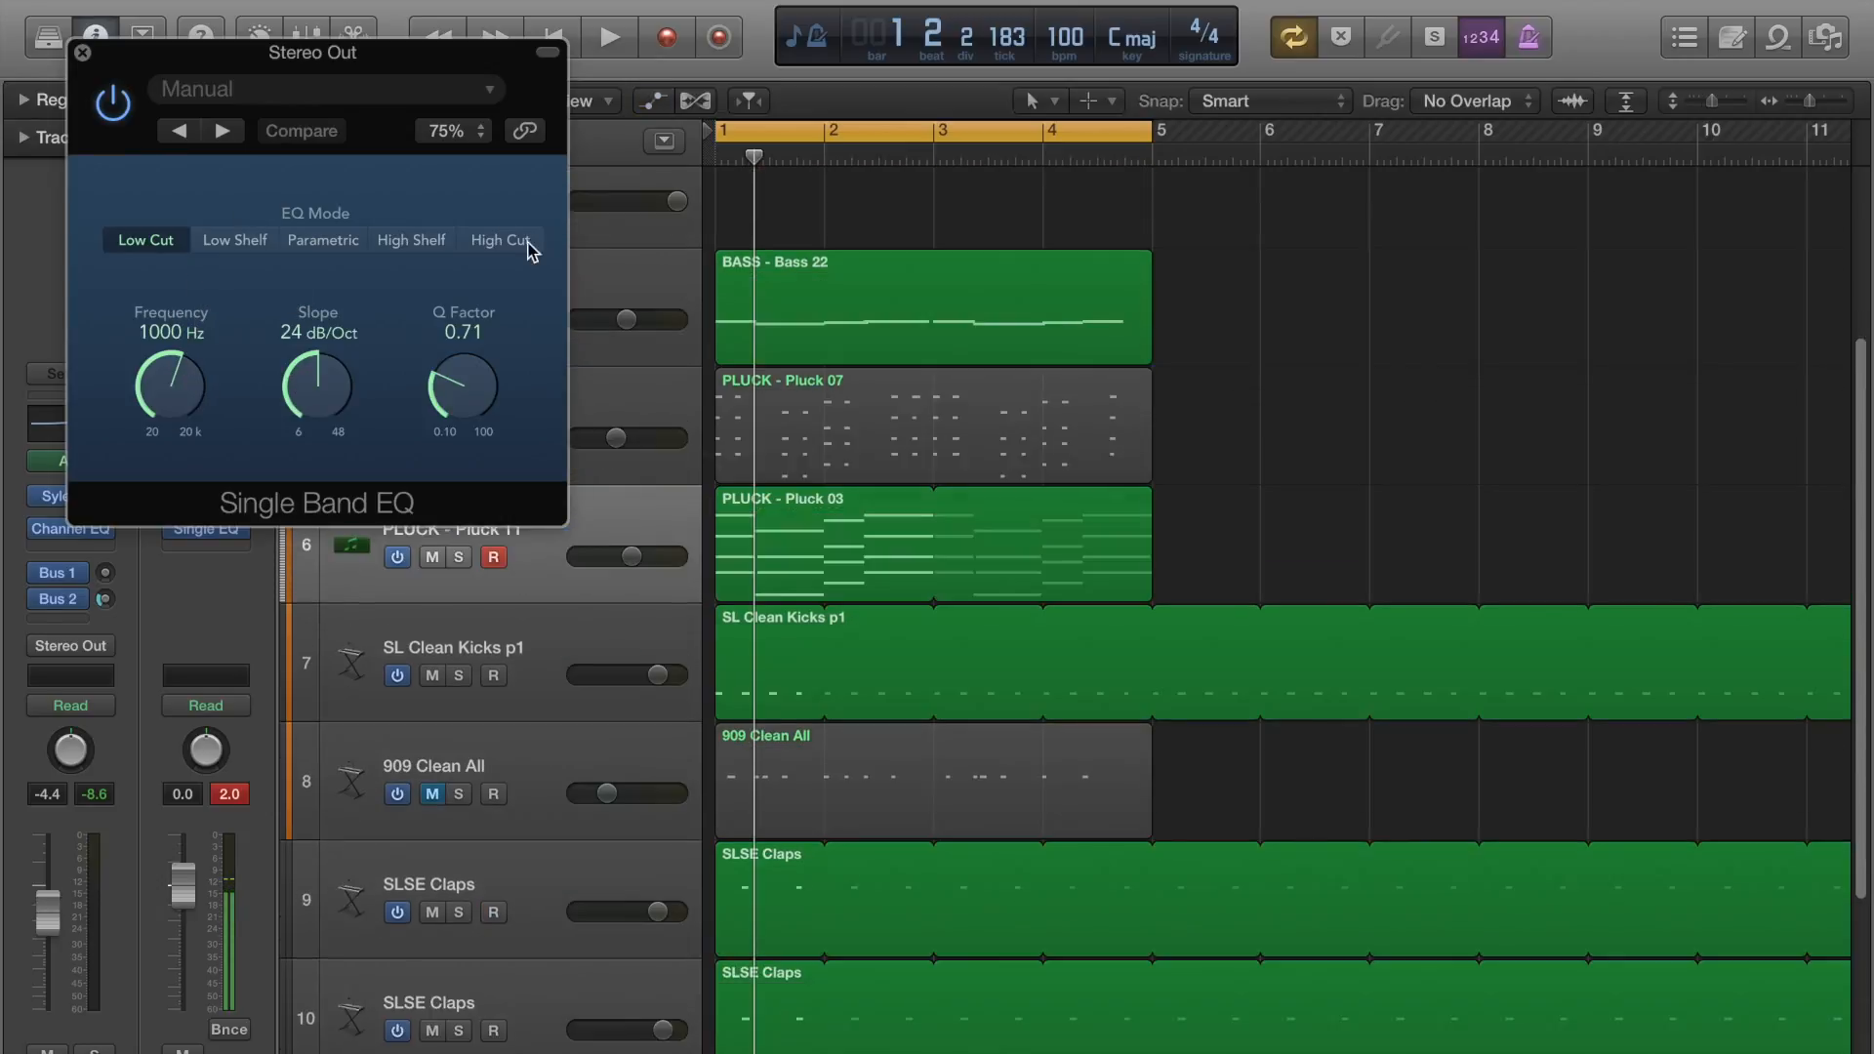
left_click(334, 1)
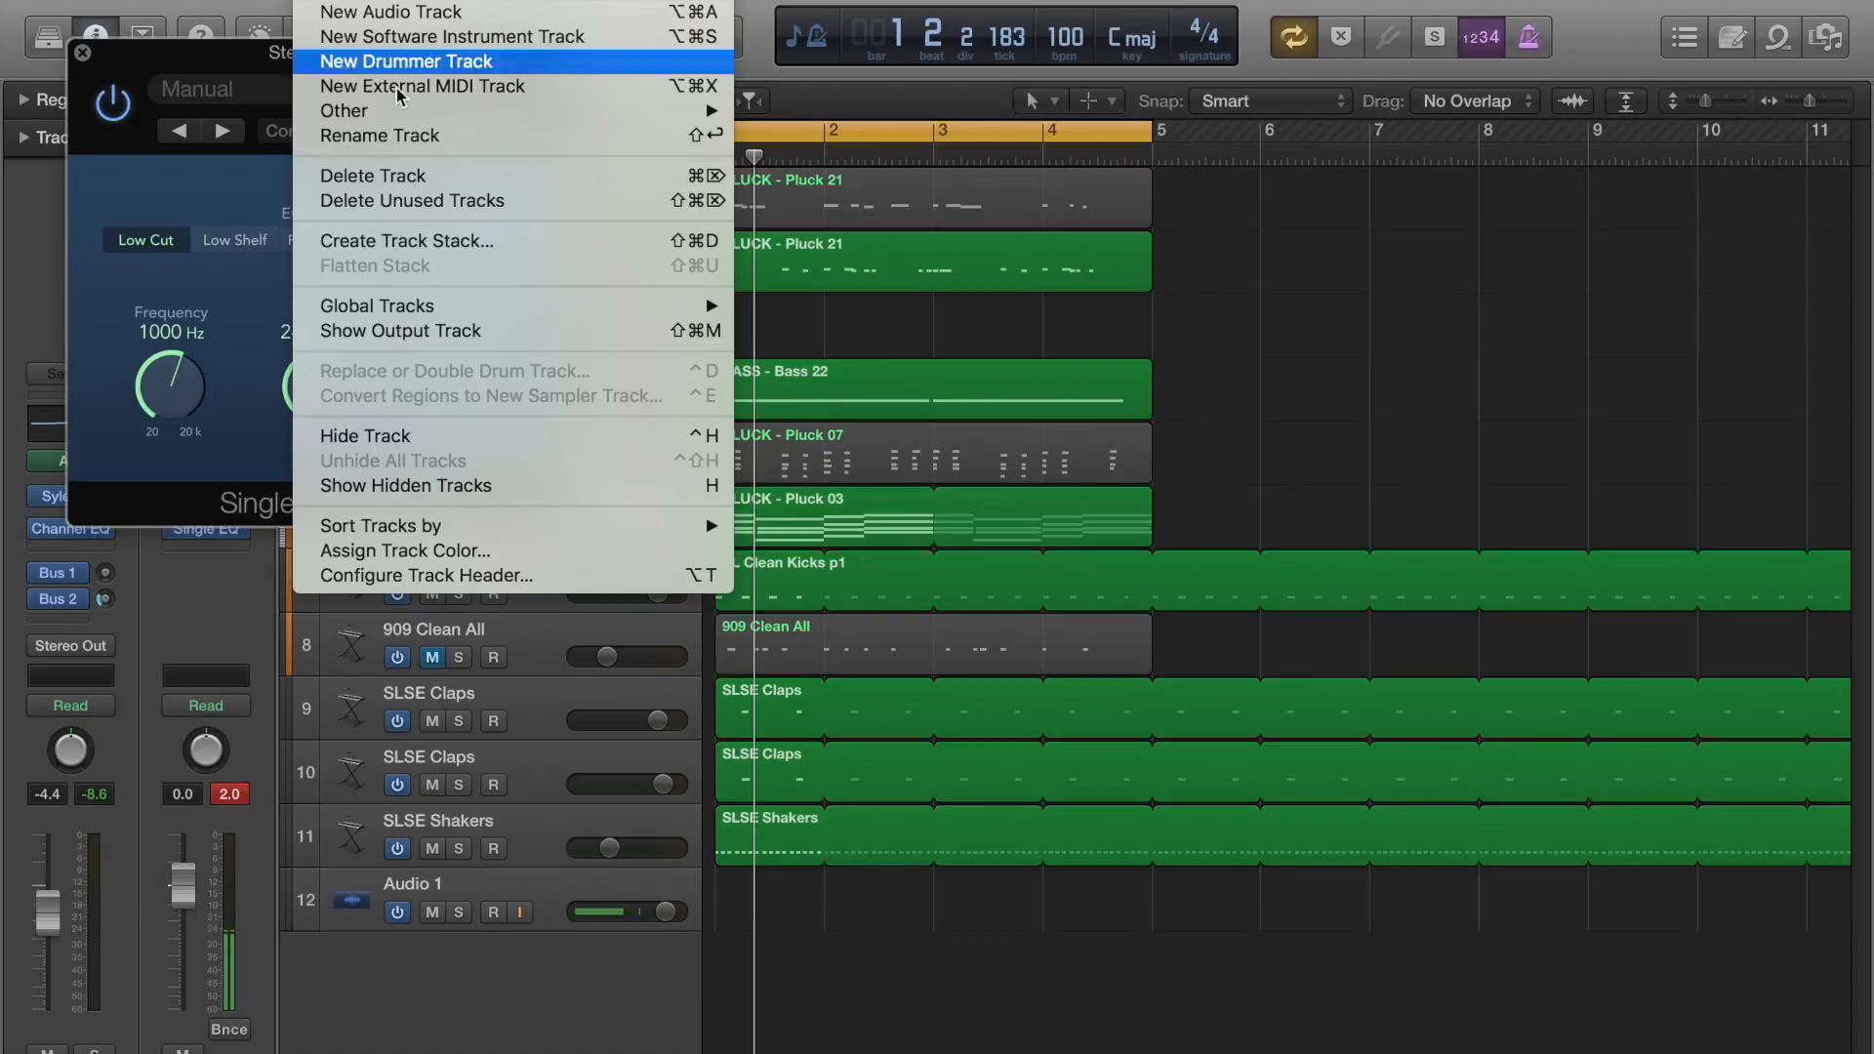
left_click(469, 337)
left_click(528, 988)
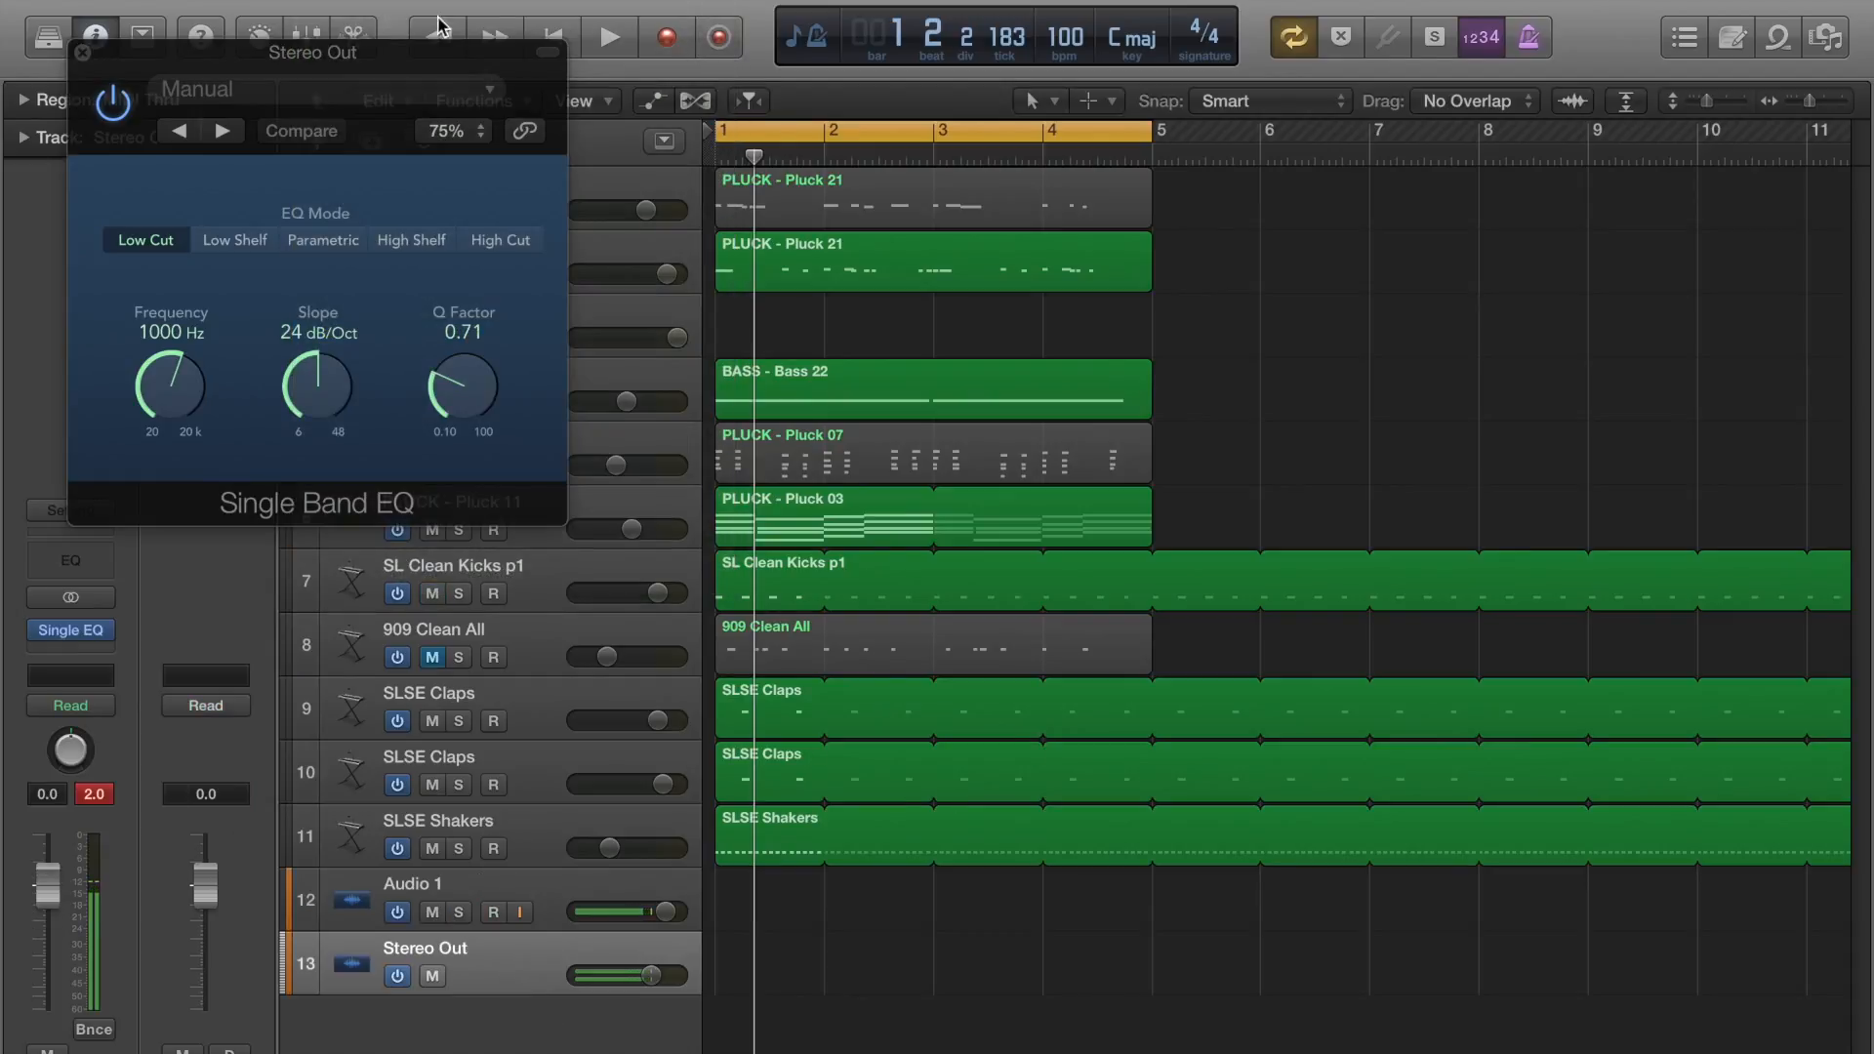
left_click_drag(318, 64, 1448, 93)
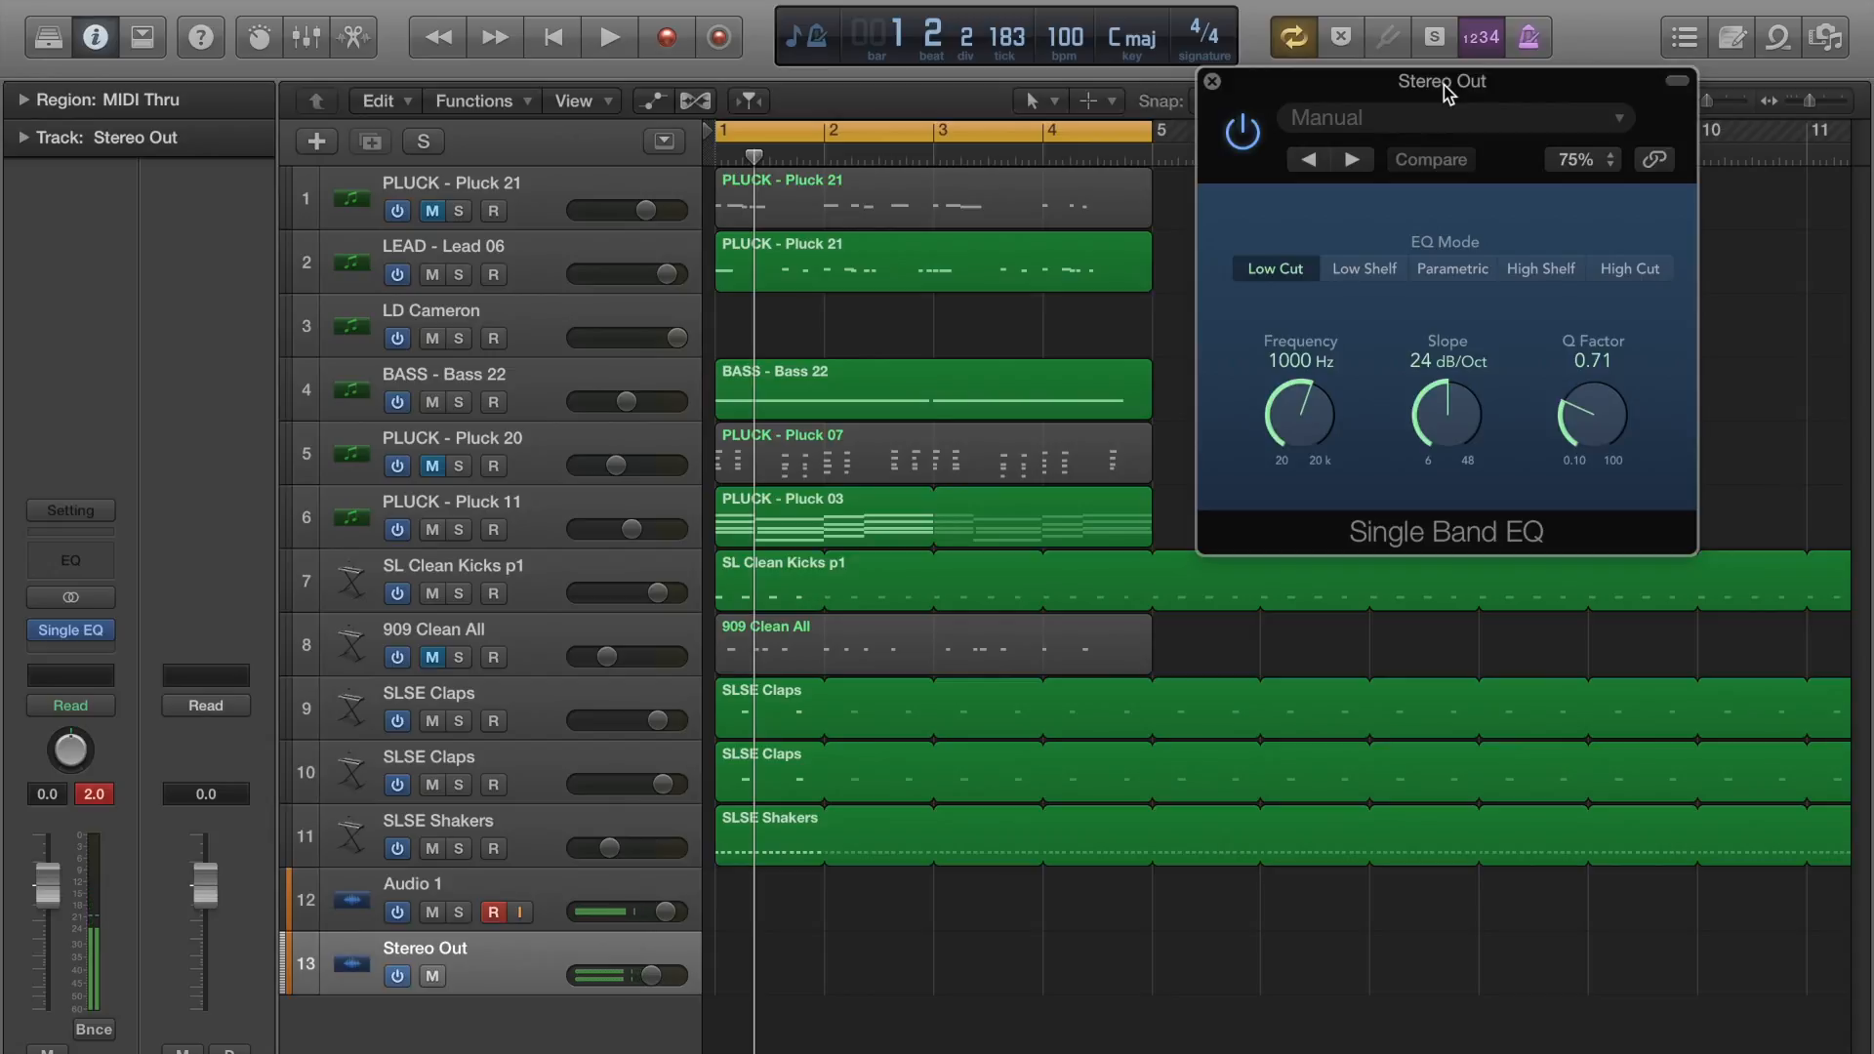
left_click_drag(1320, 412, 1318, 664)
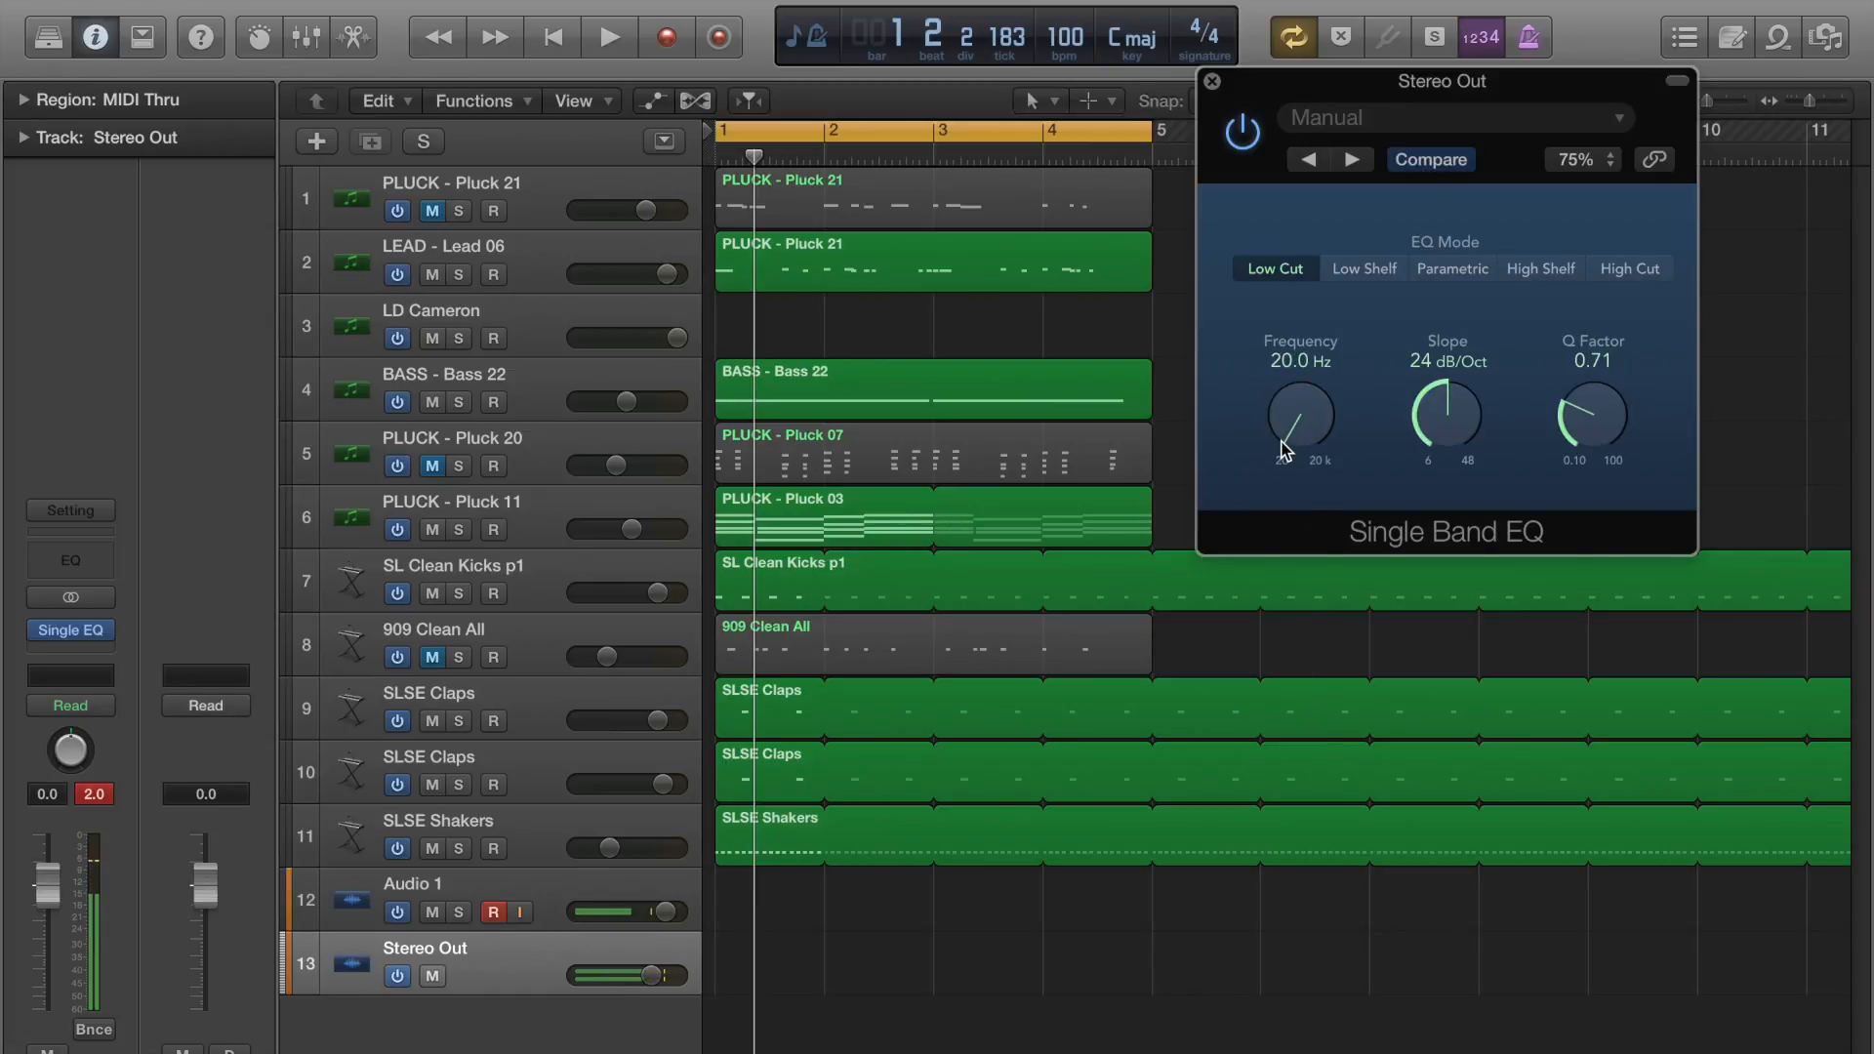
Show track automation and display the Single EQ Frequency parameter on the Stereo Out track's automation lane.
key("a")
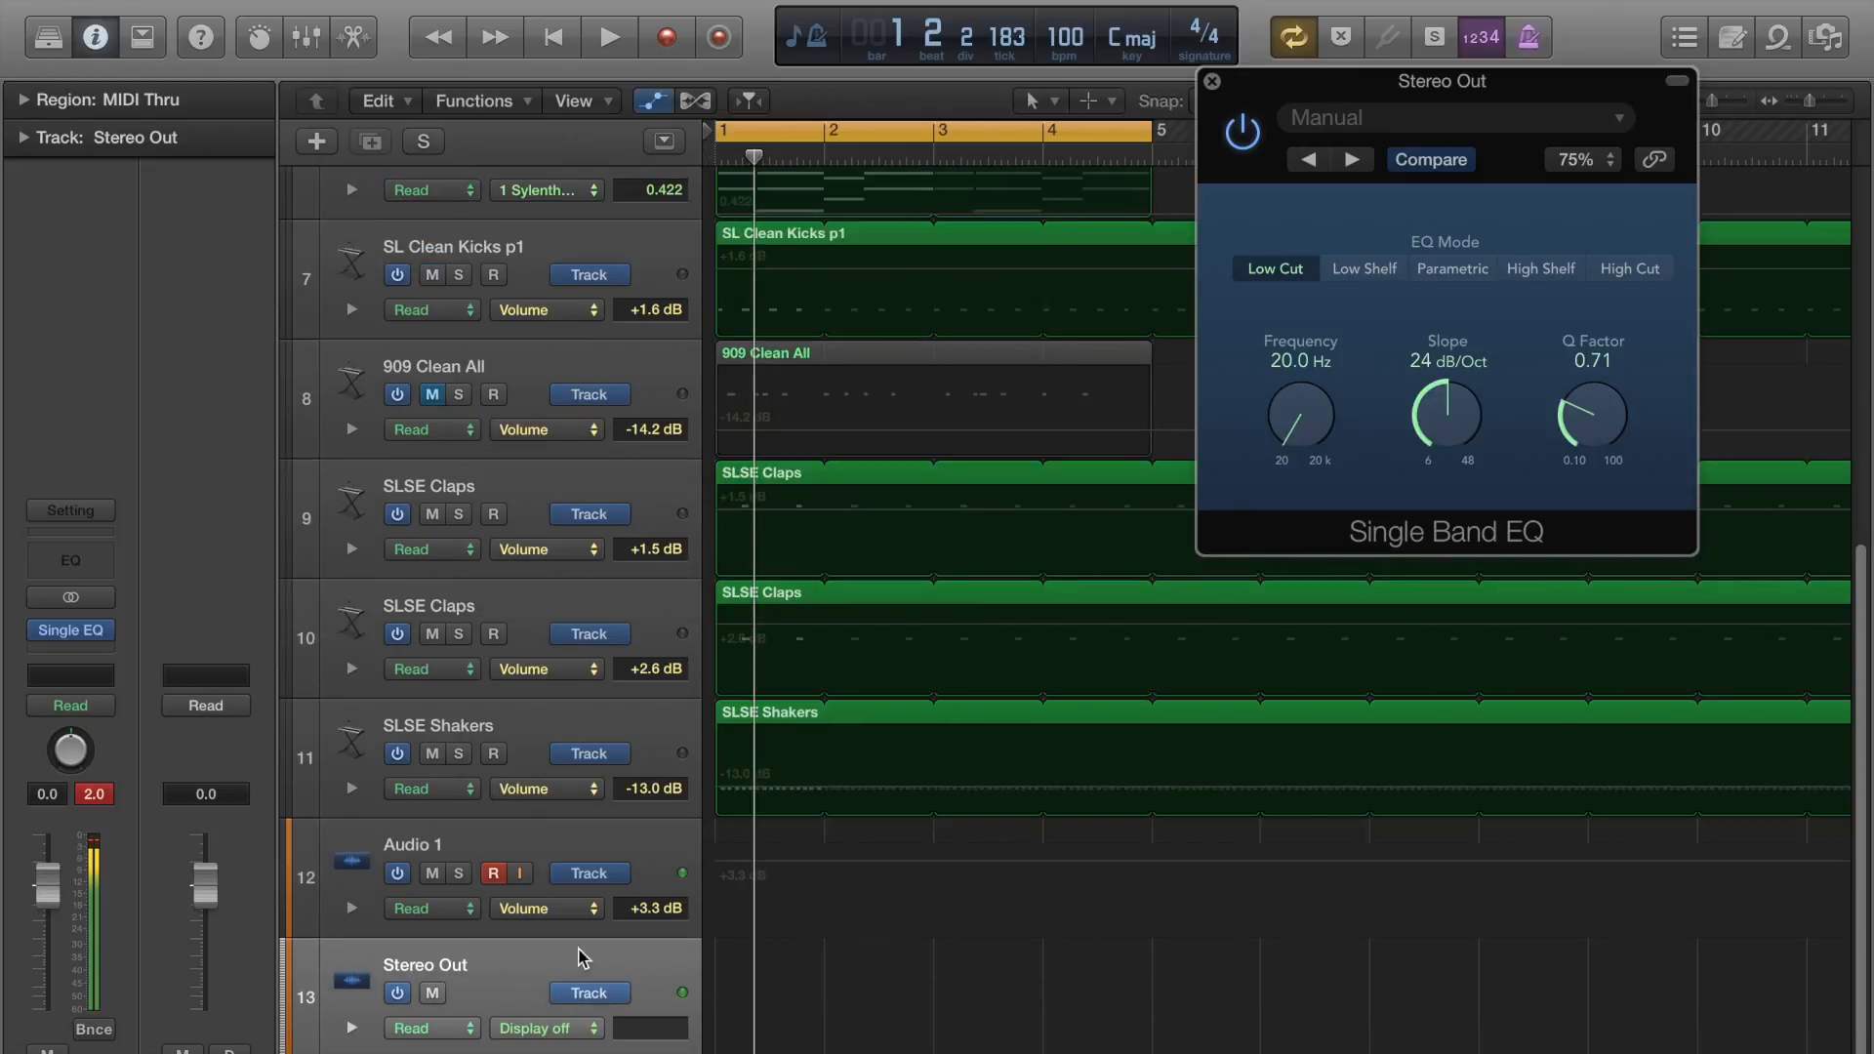
left_click(544, 1028)
mouse_move(596, 976)
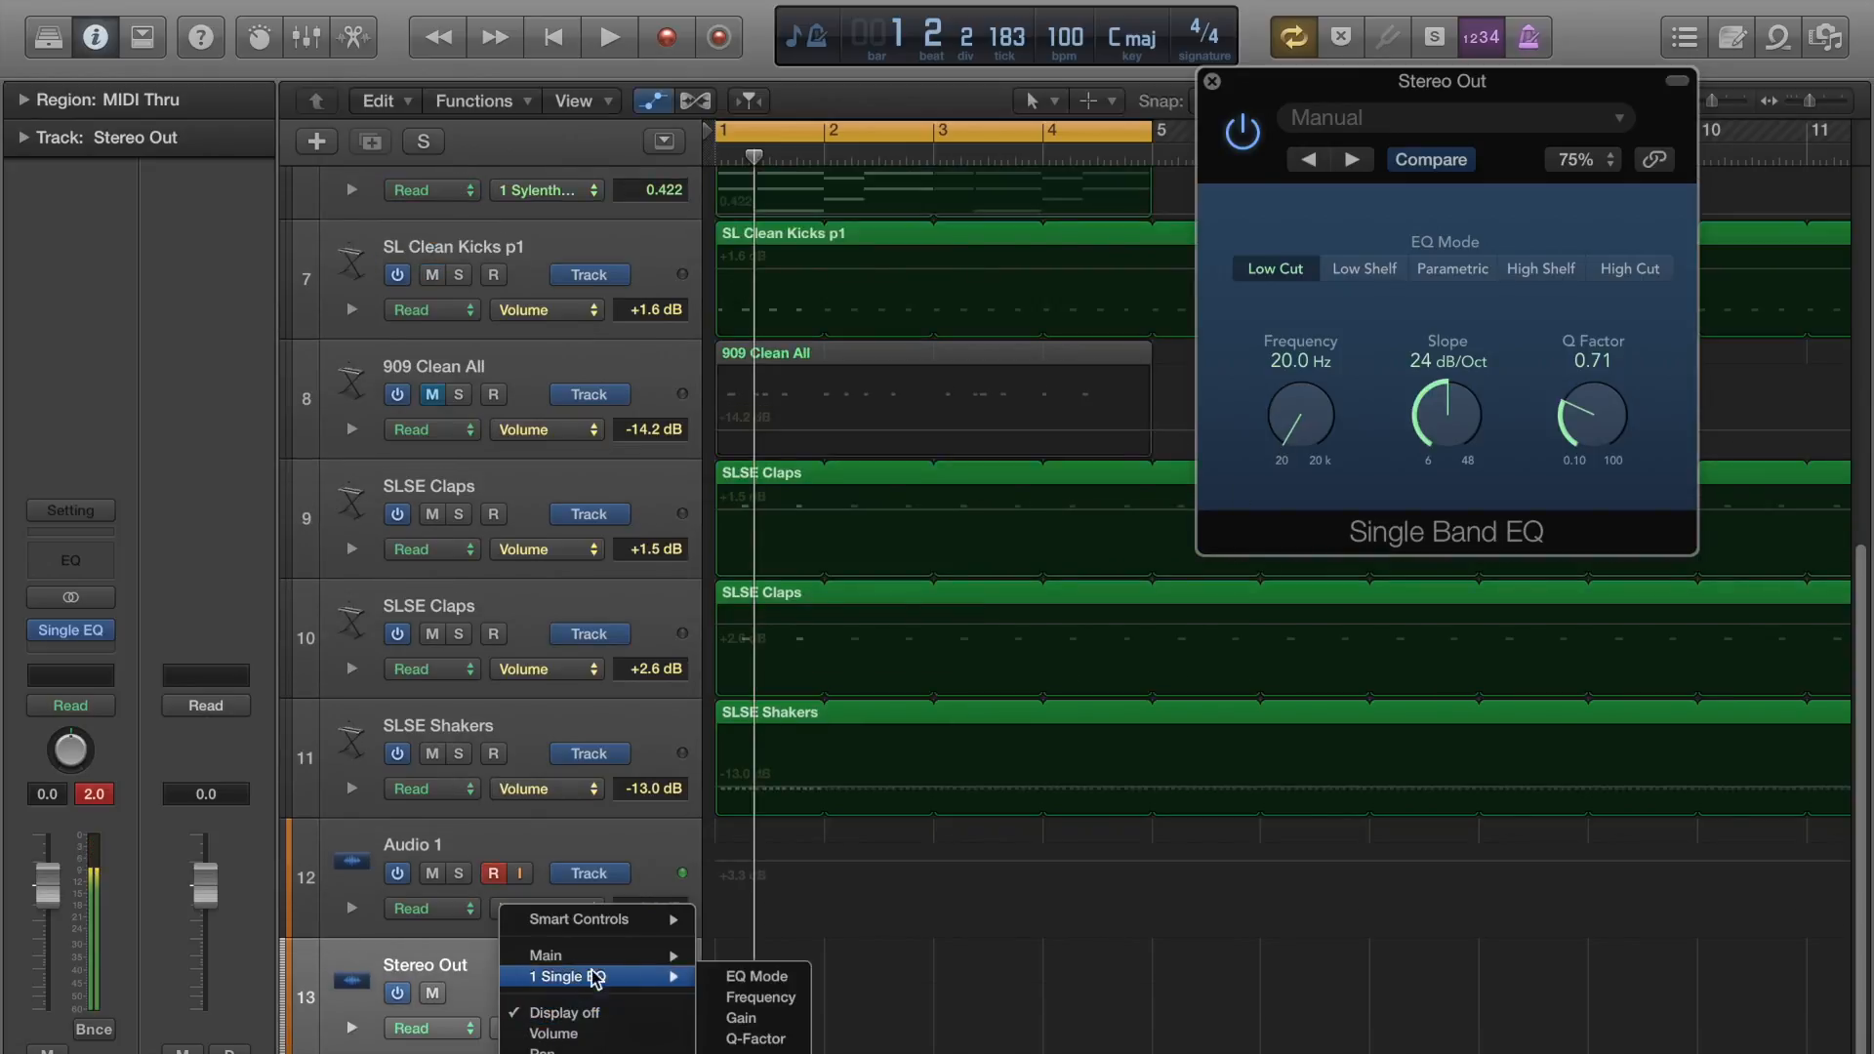
left_click(762, 997)
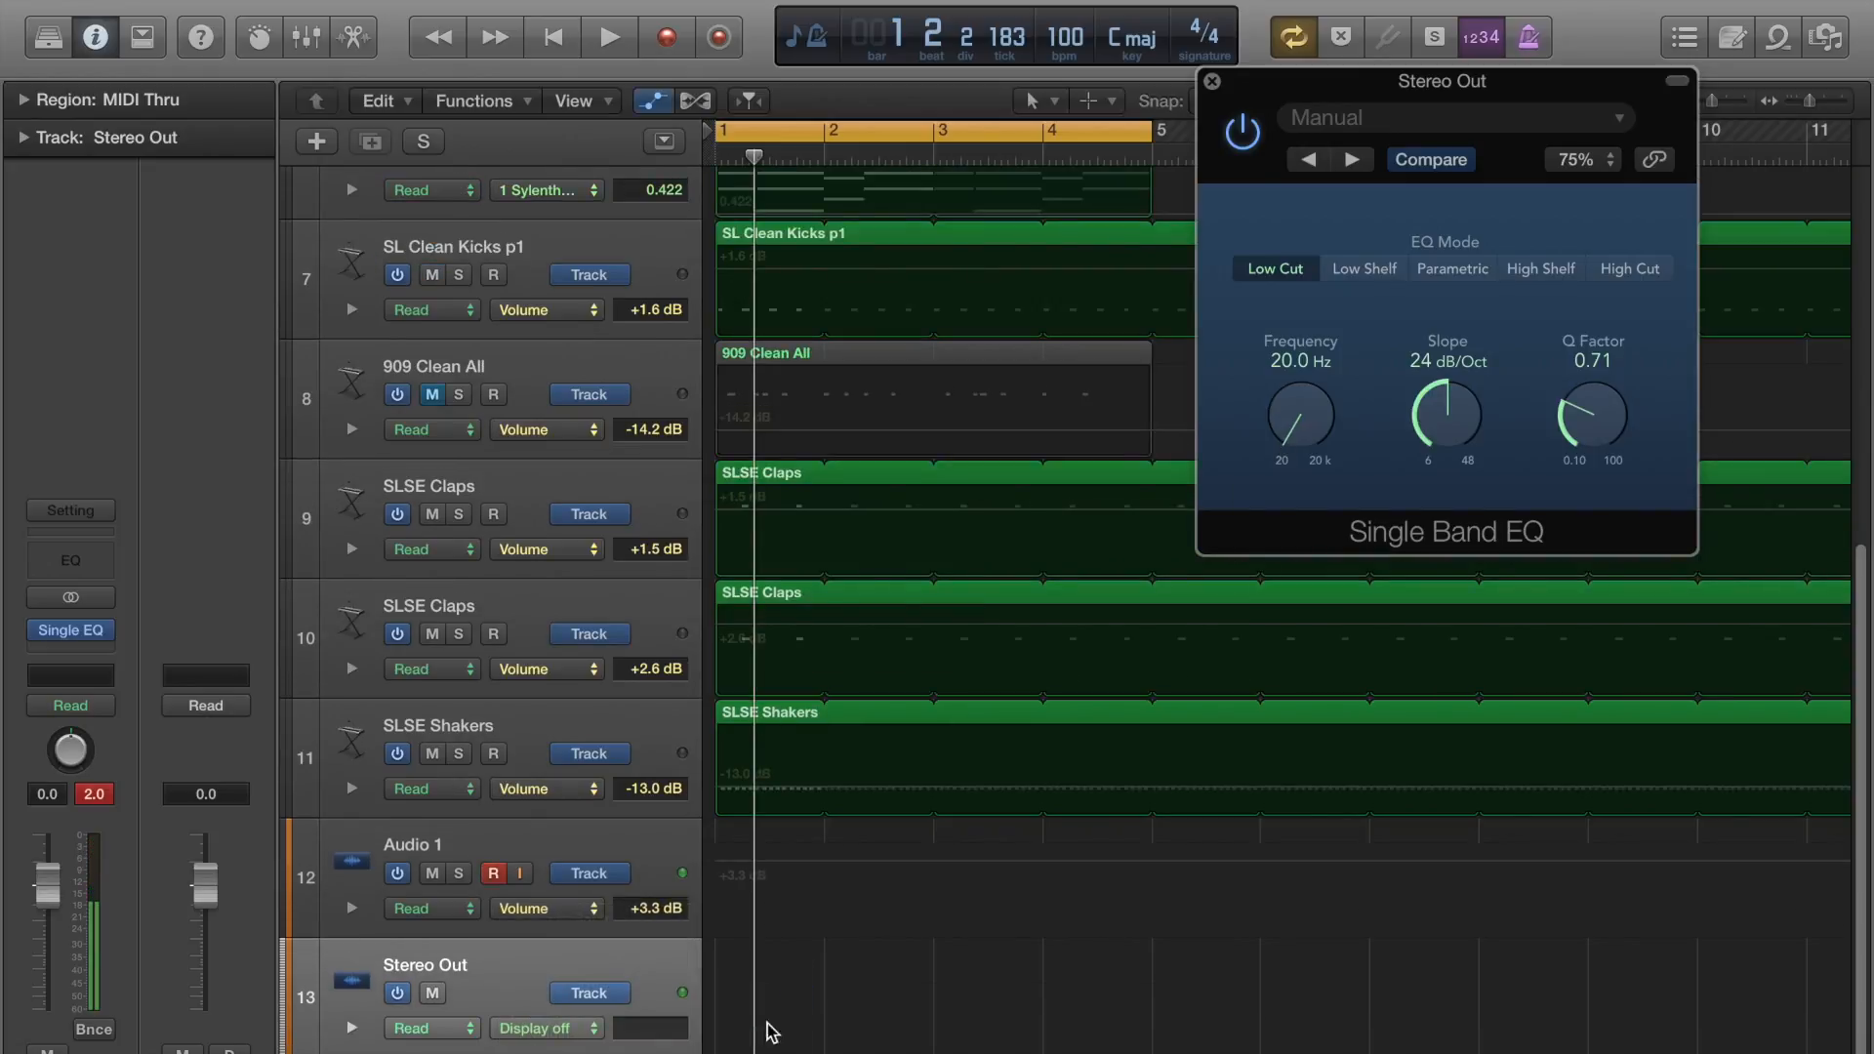
Automate the Stereo Out EQ frequency from 20.0 Hz at bar 1 to 500 Hz before bar 3 and 2450 Hz near bar 5, playing the loop.
left_click(722, 1050)
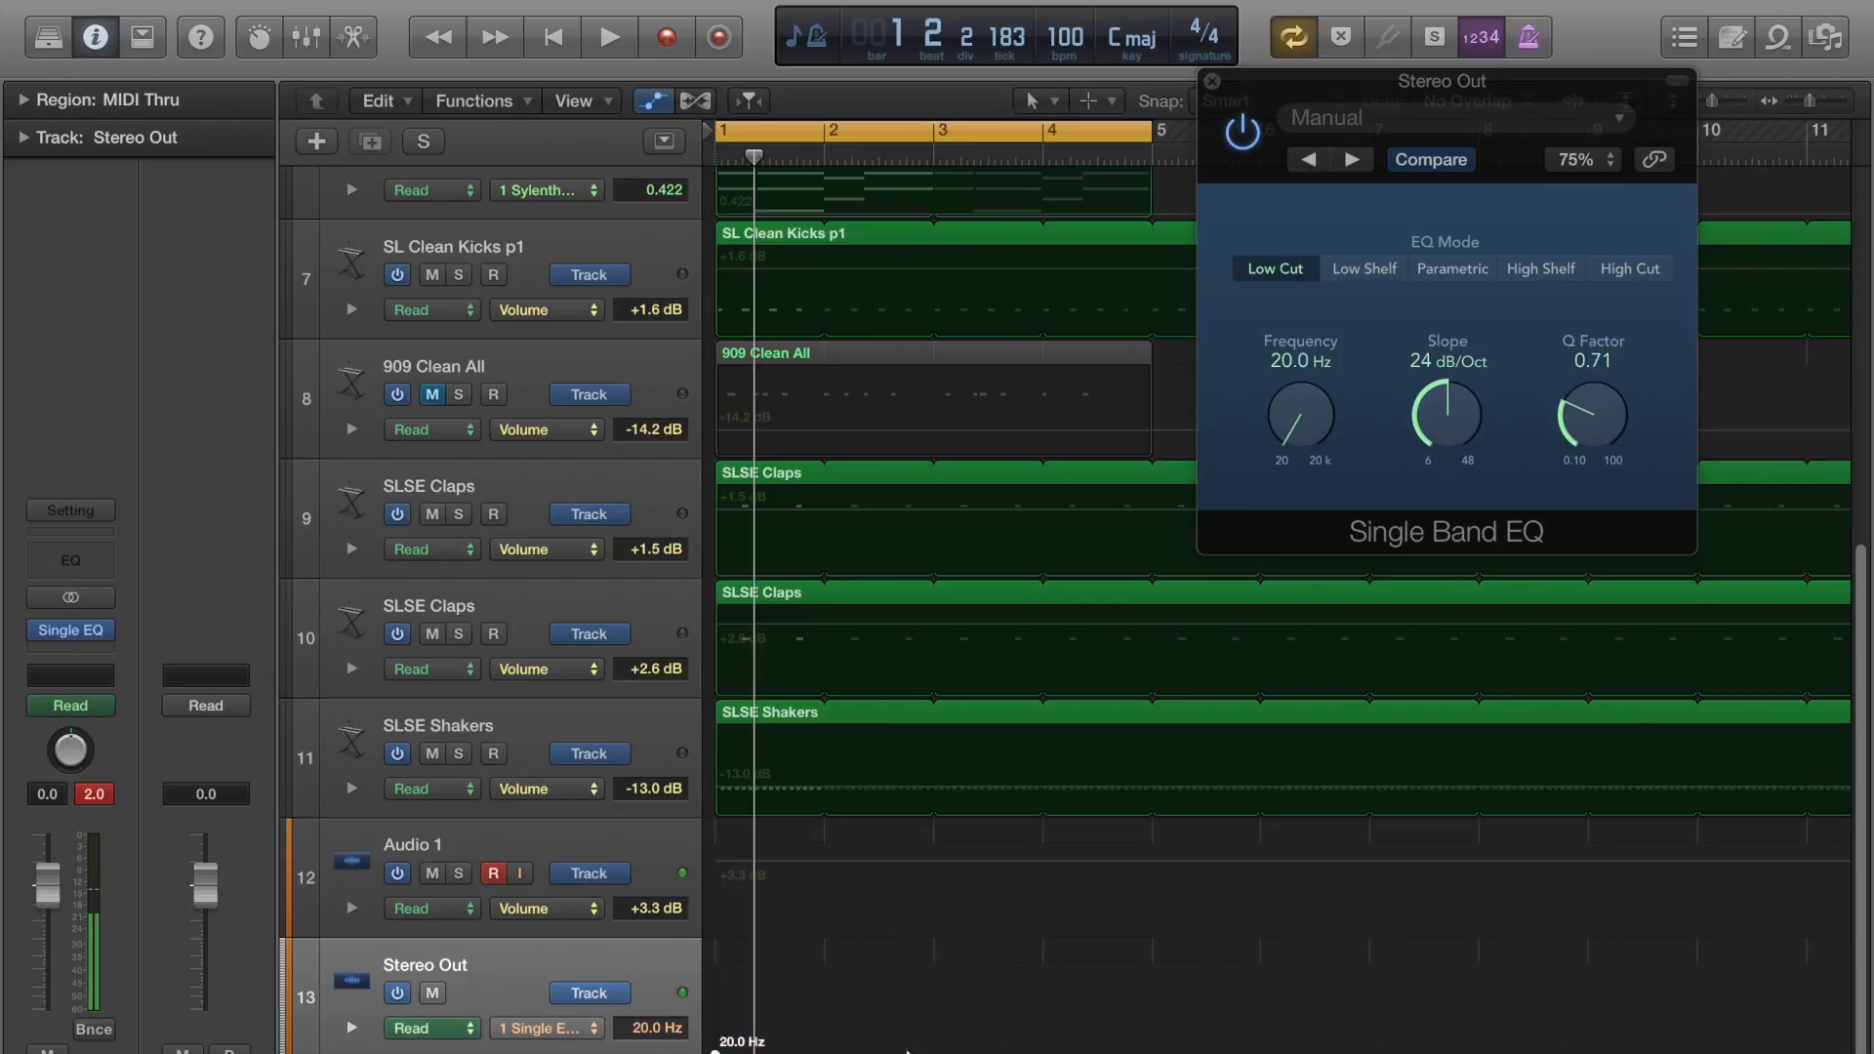
mouse_move(908, 1049)
left_mouse_down()
mouse_move(908, 991)
mouse_move(908, 1023)
left_mouse_up()
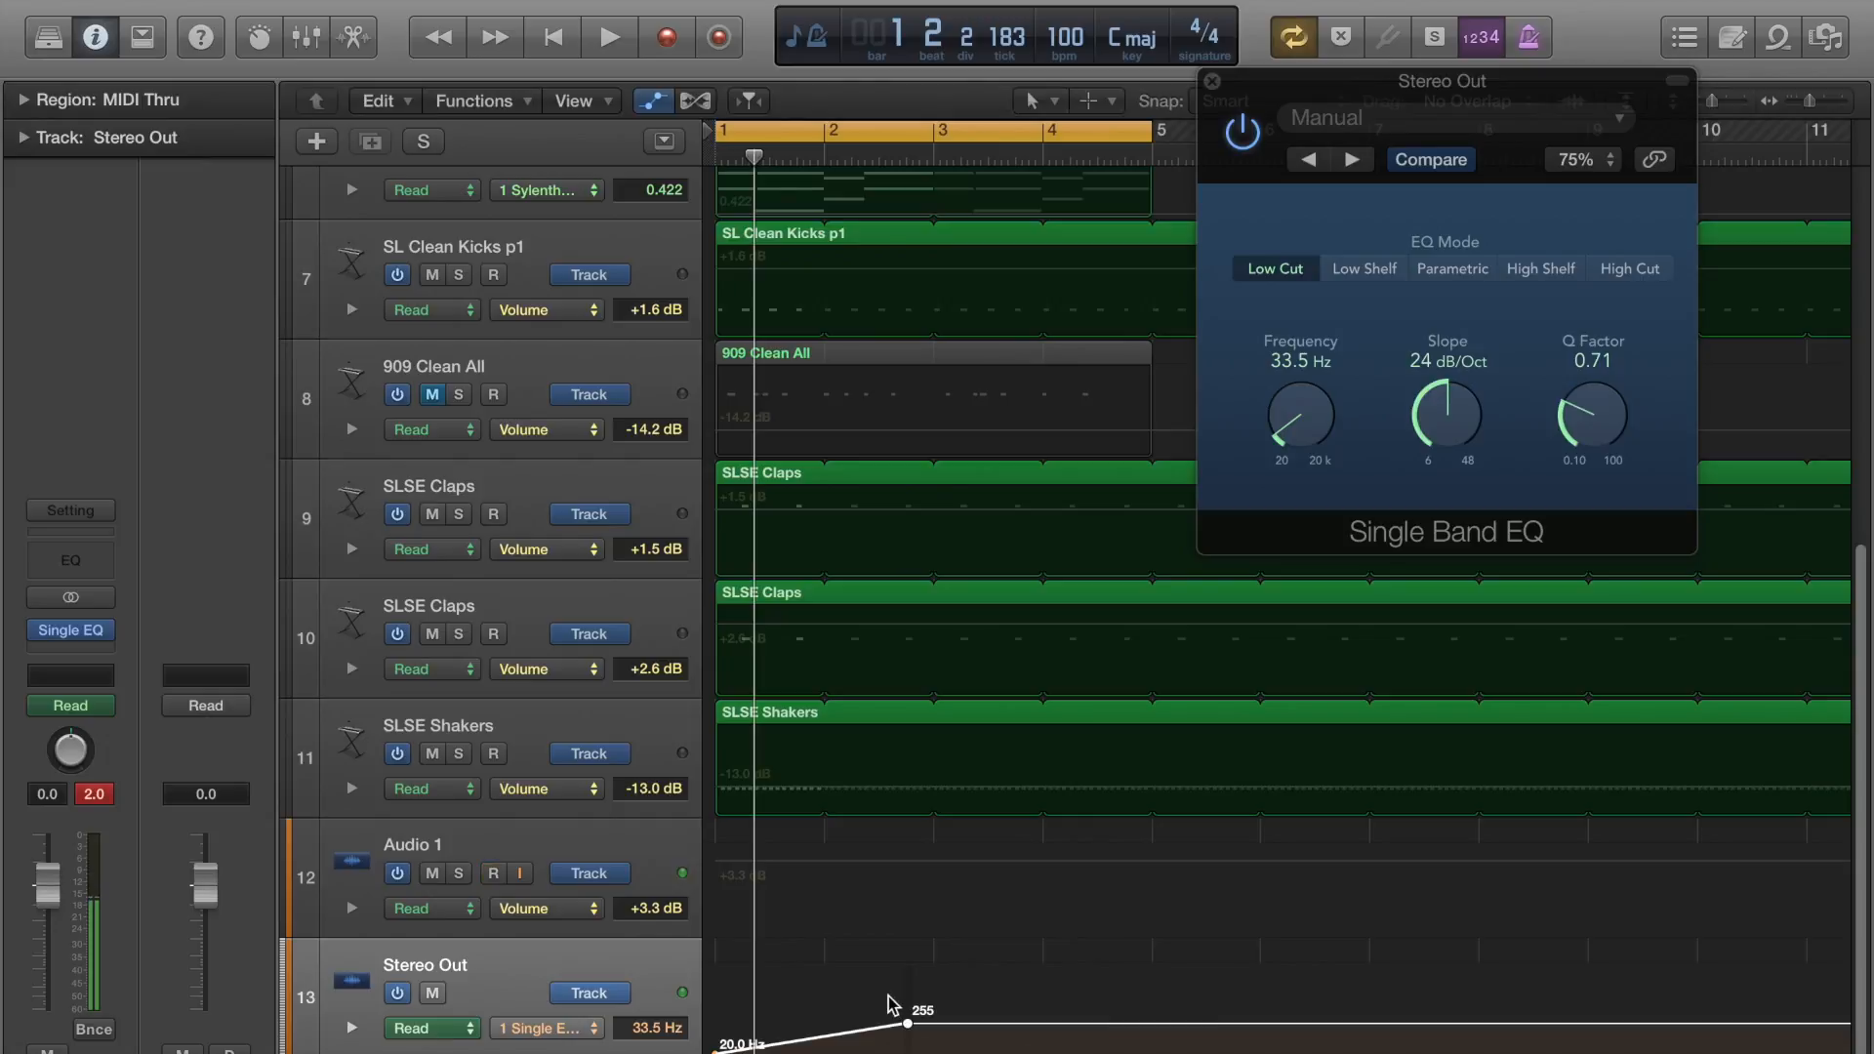
key("space")
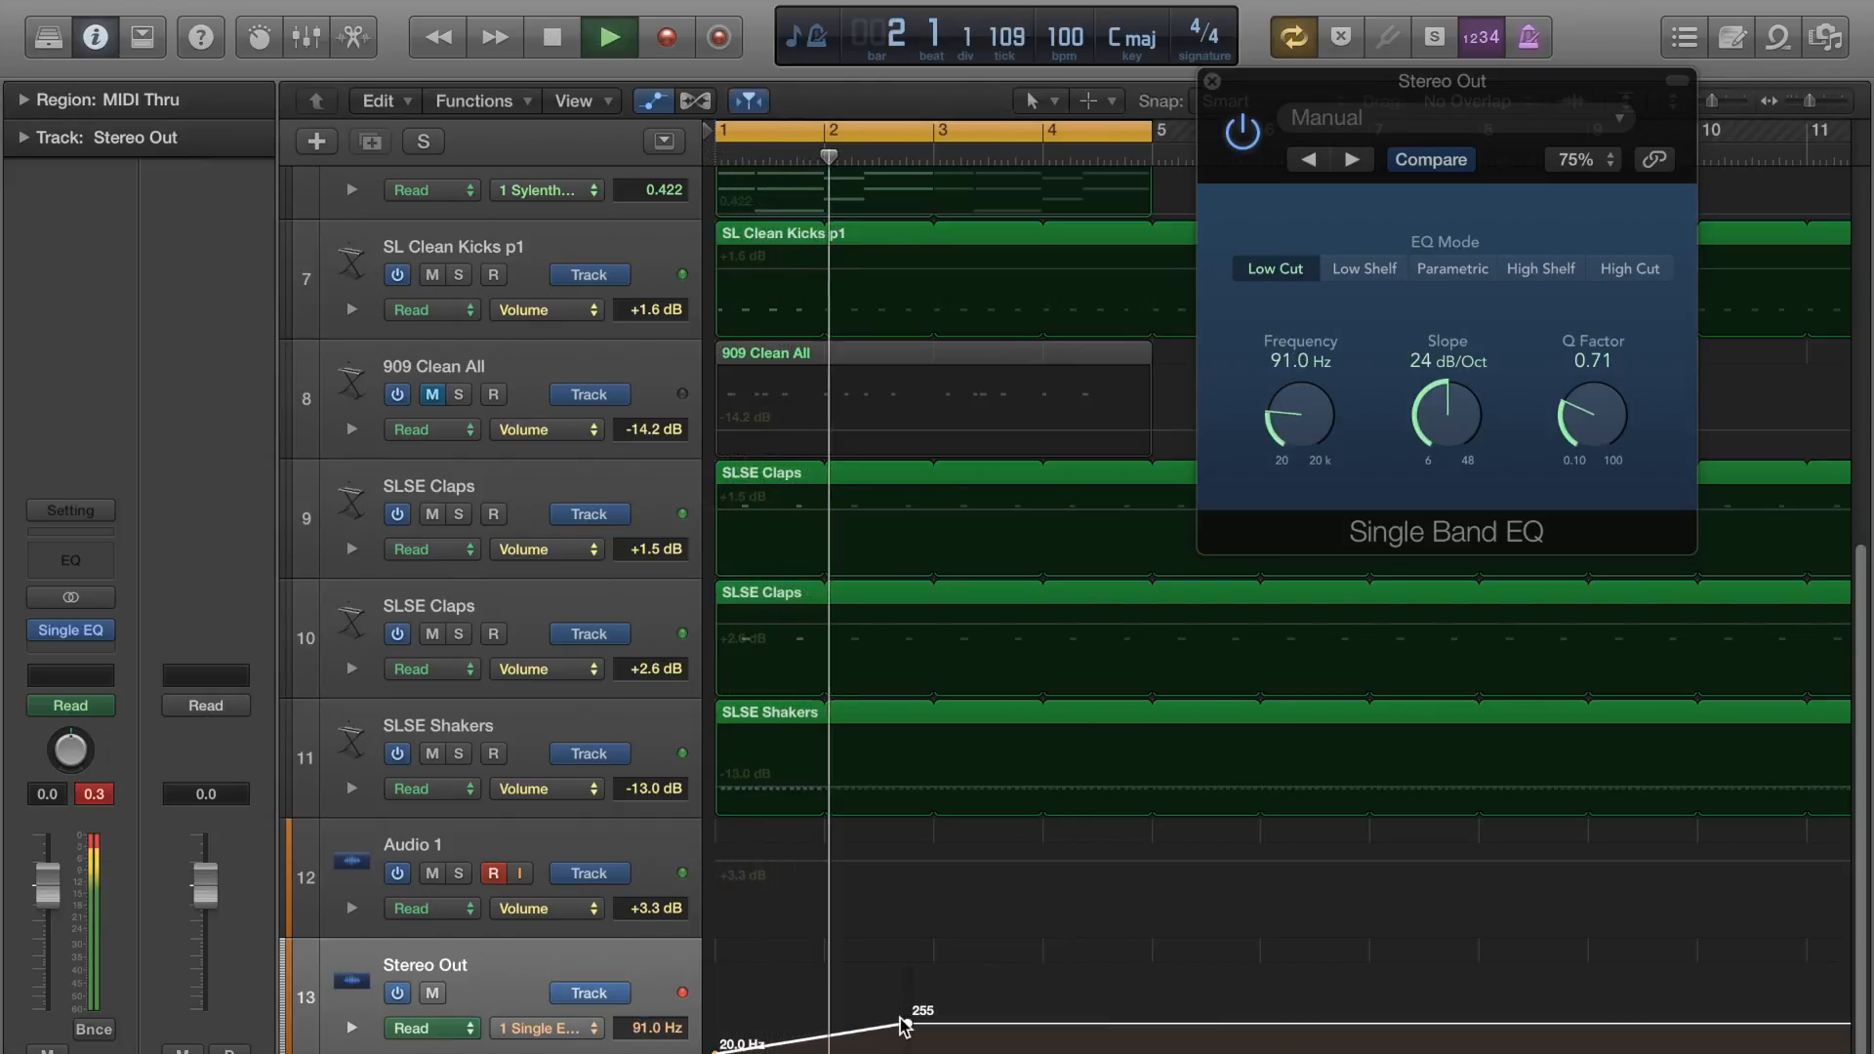
left_click_drag(908, 1023, 908, 1016)
left_click_drag(1140, 1015, 1142, 998)
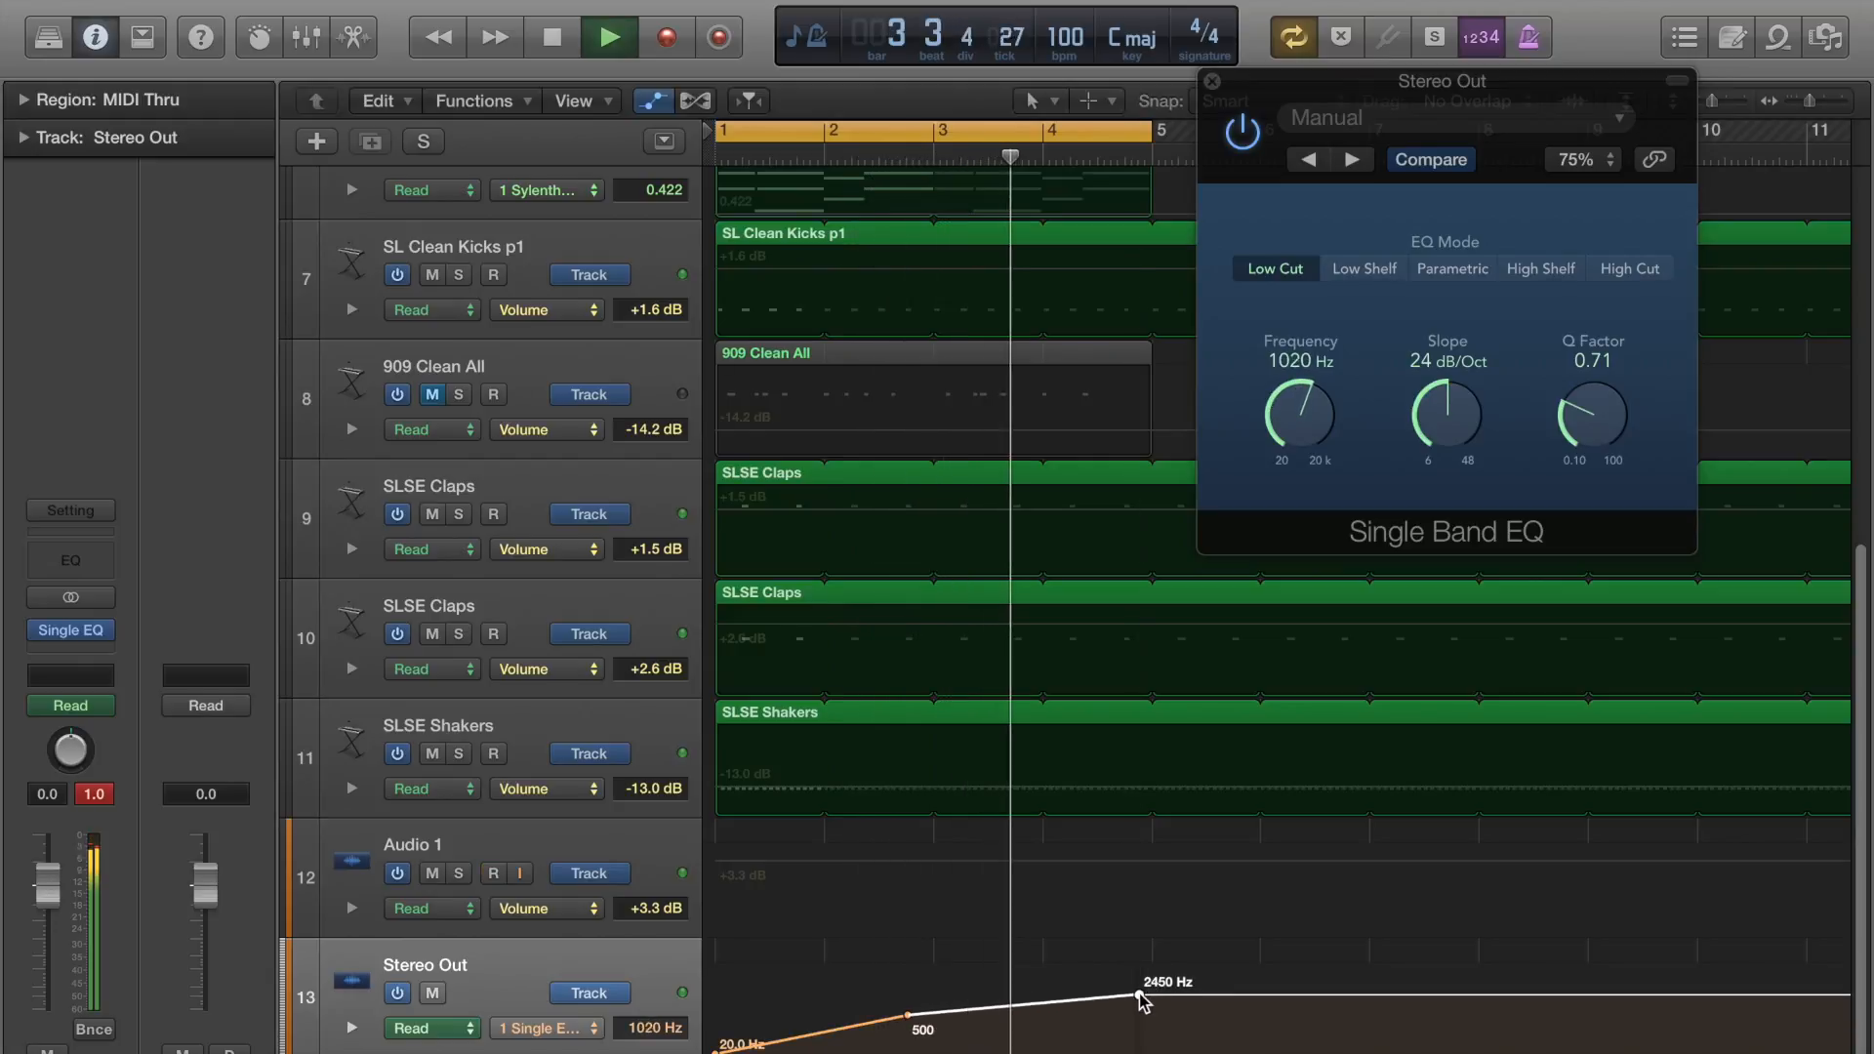
Bypass the Single Band EQ and stop playback, returning the playhead to near the start of bar 1.
left_click(1251, 133)
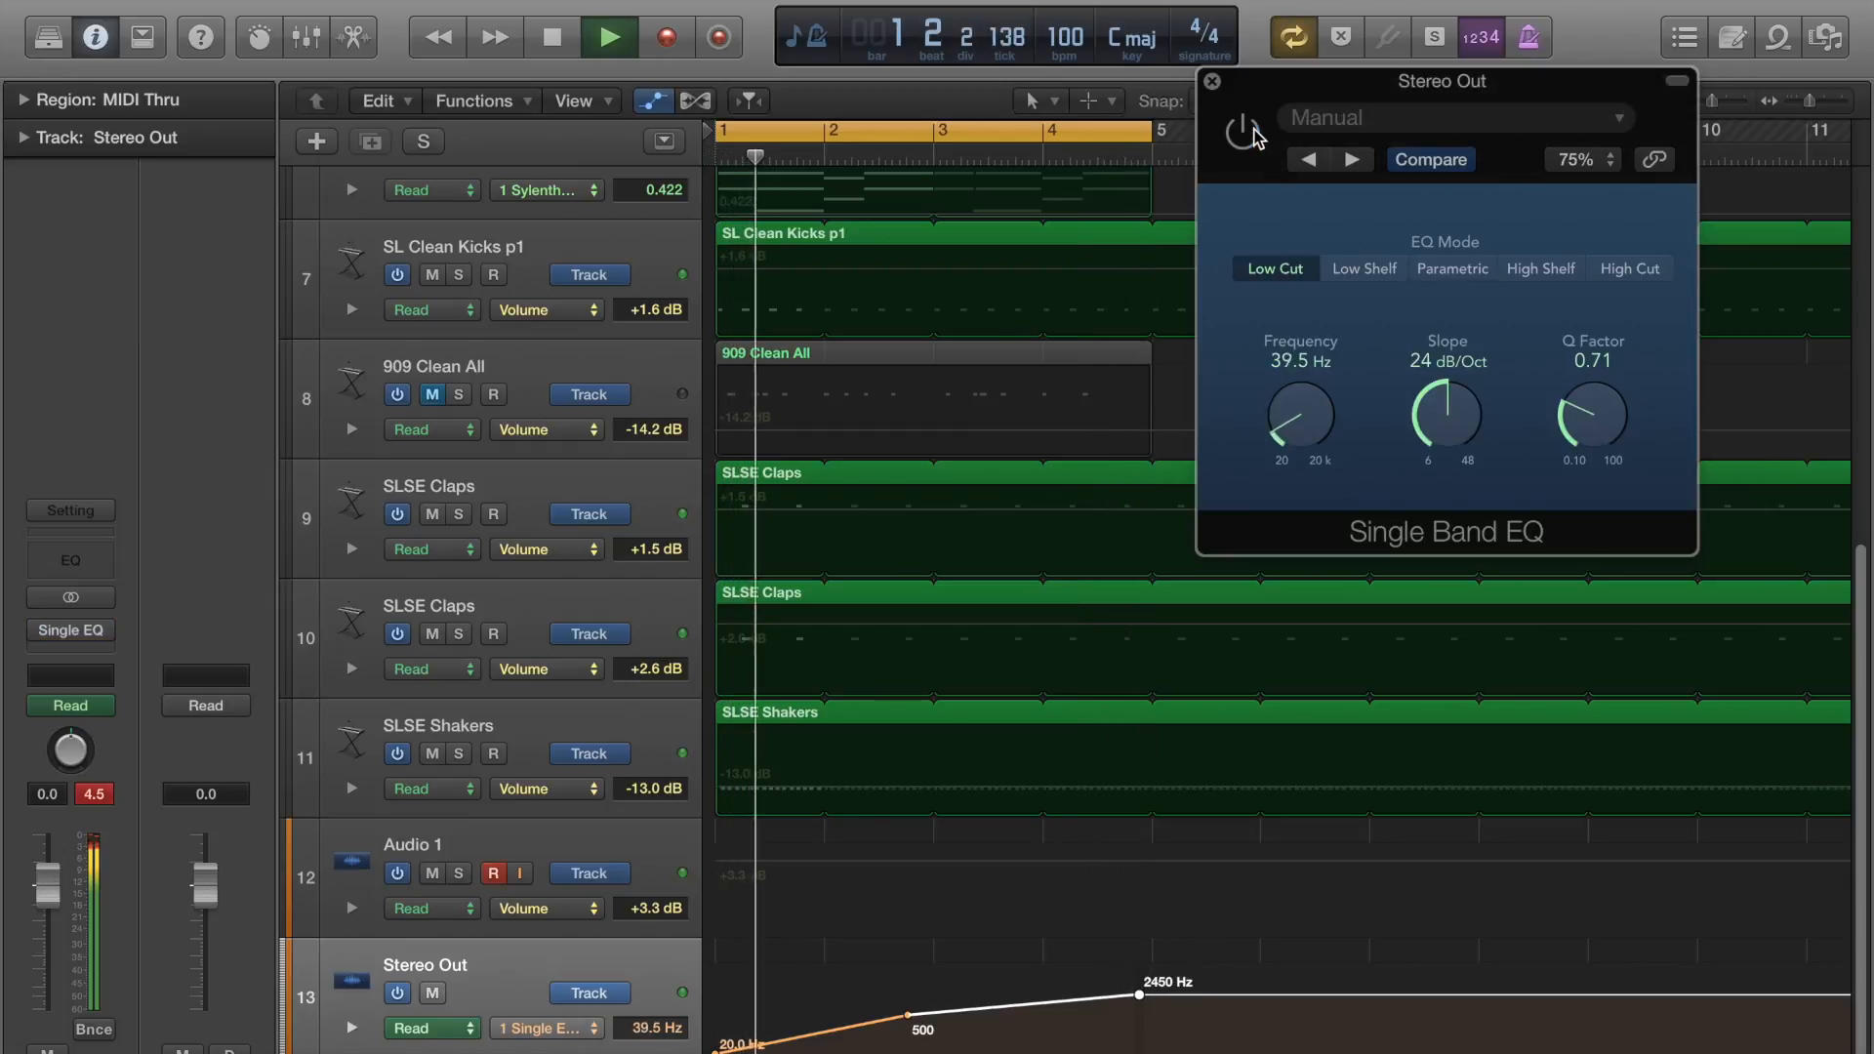
key("space")
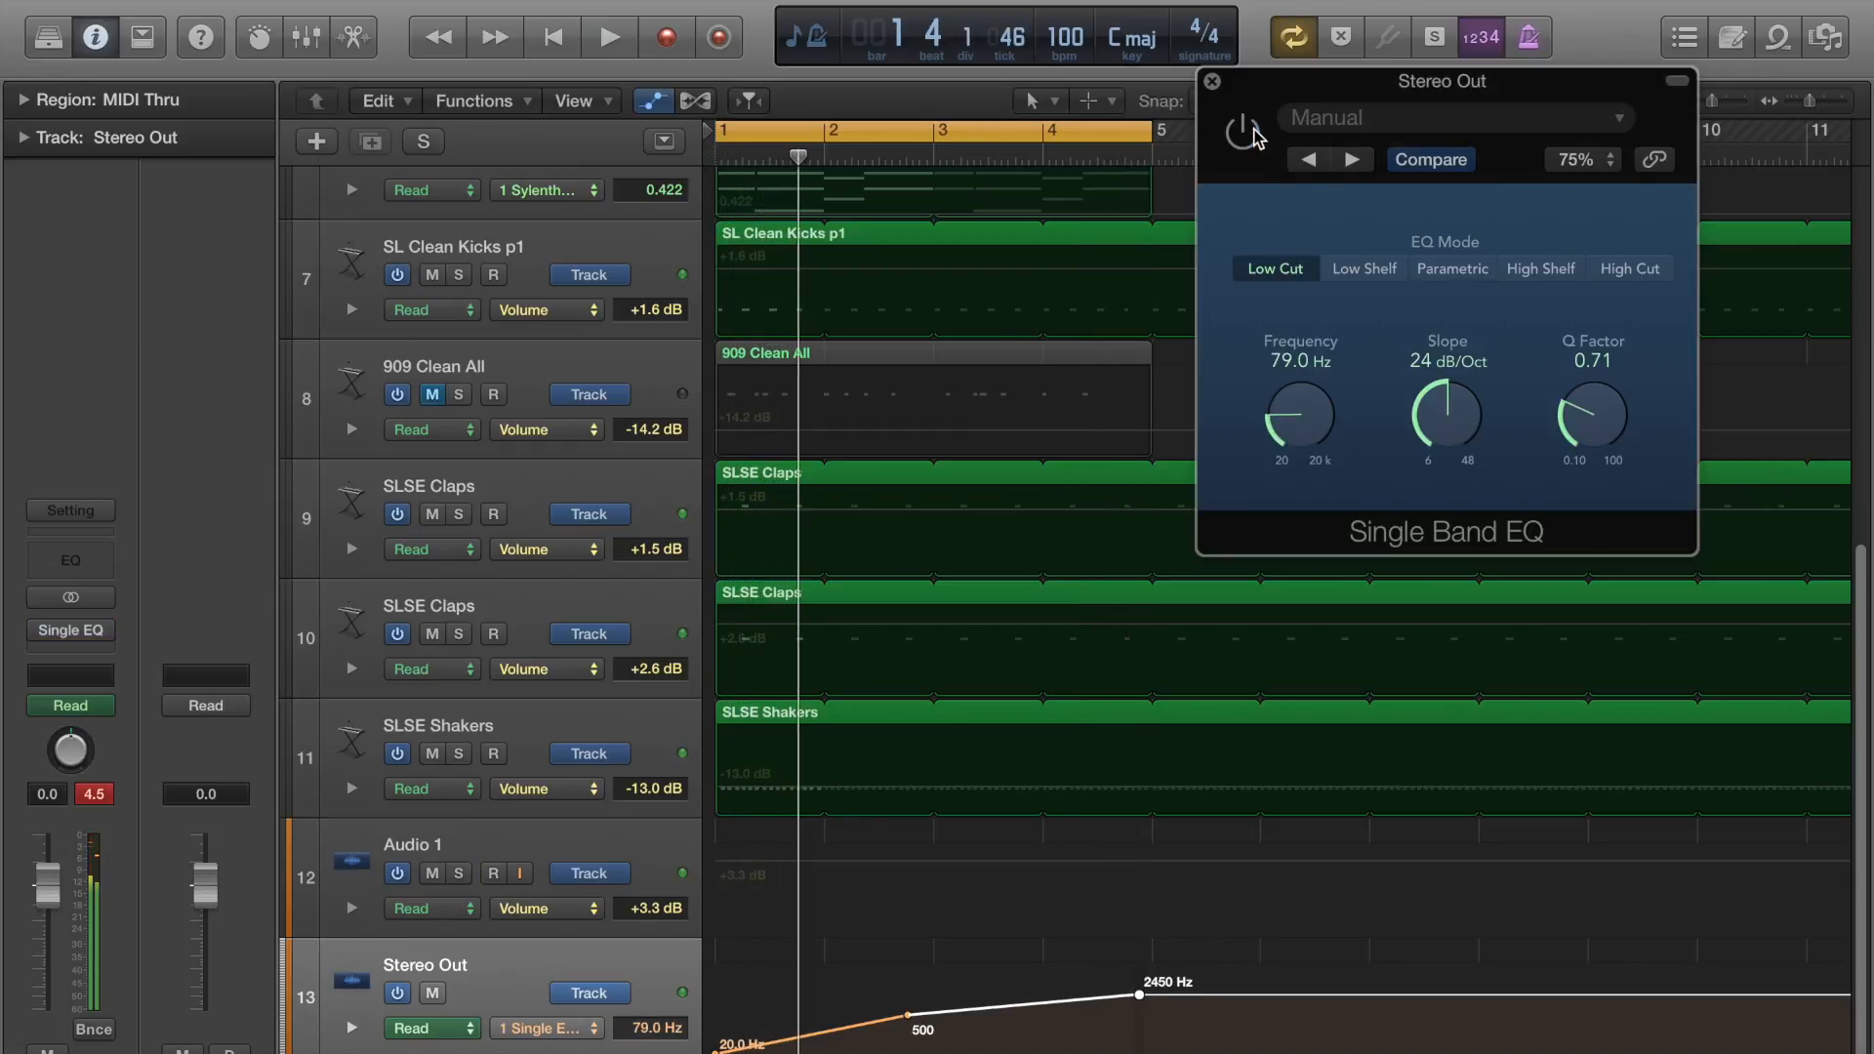
left_click_drag(799, 158, 729, 158)
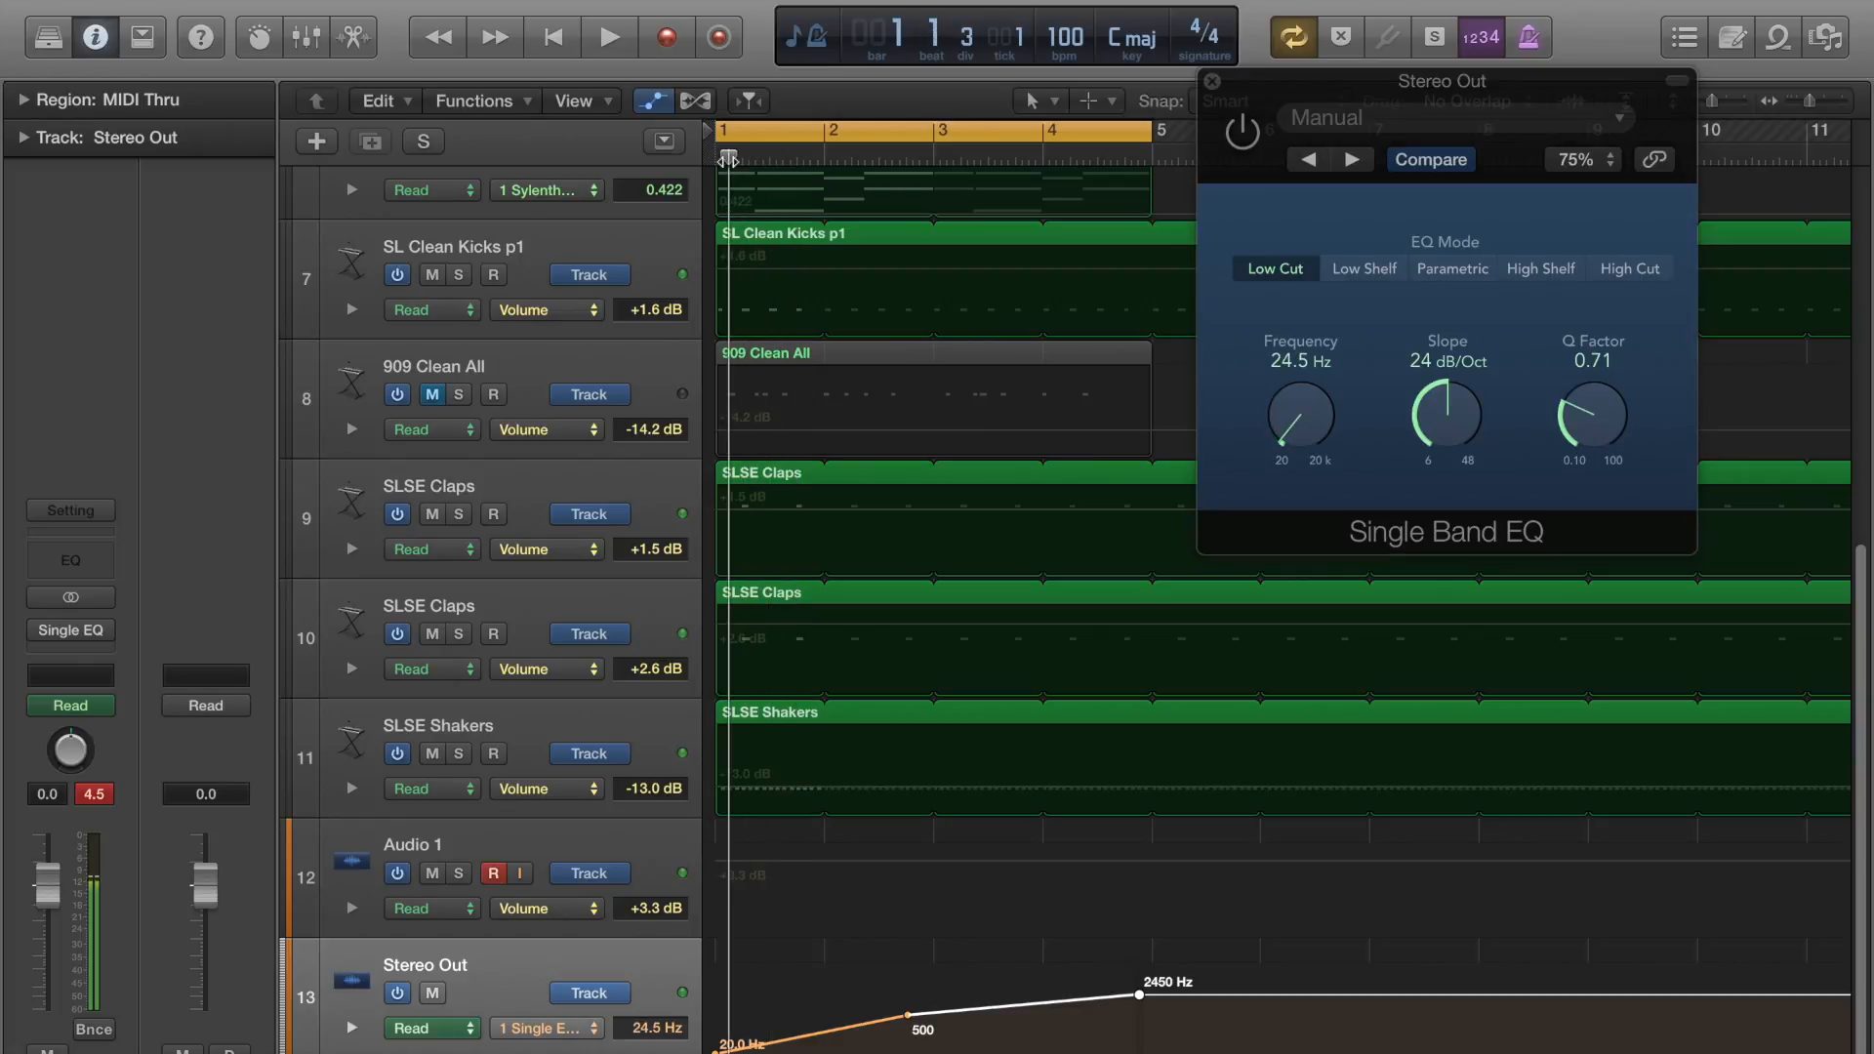
Select the SLSE Claps track 9 with automation shown and view its available automation modes.
key("a")
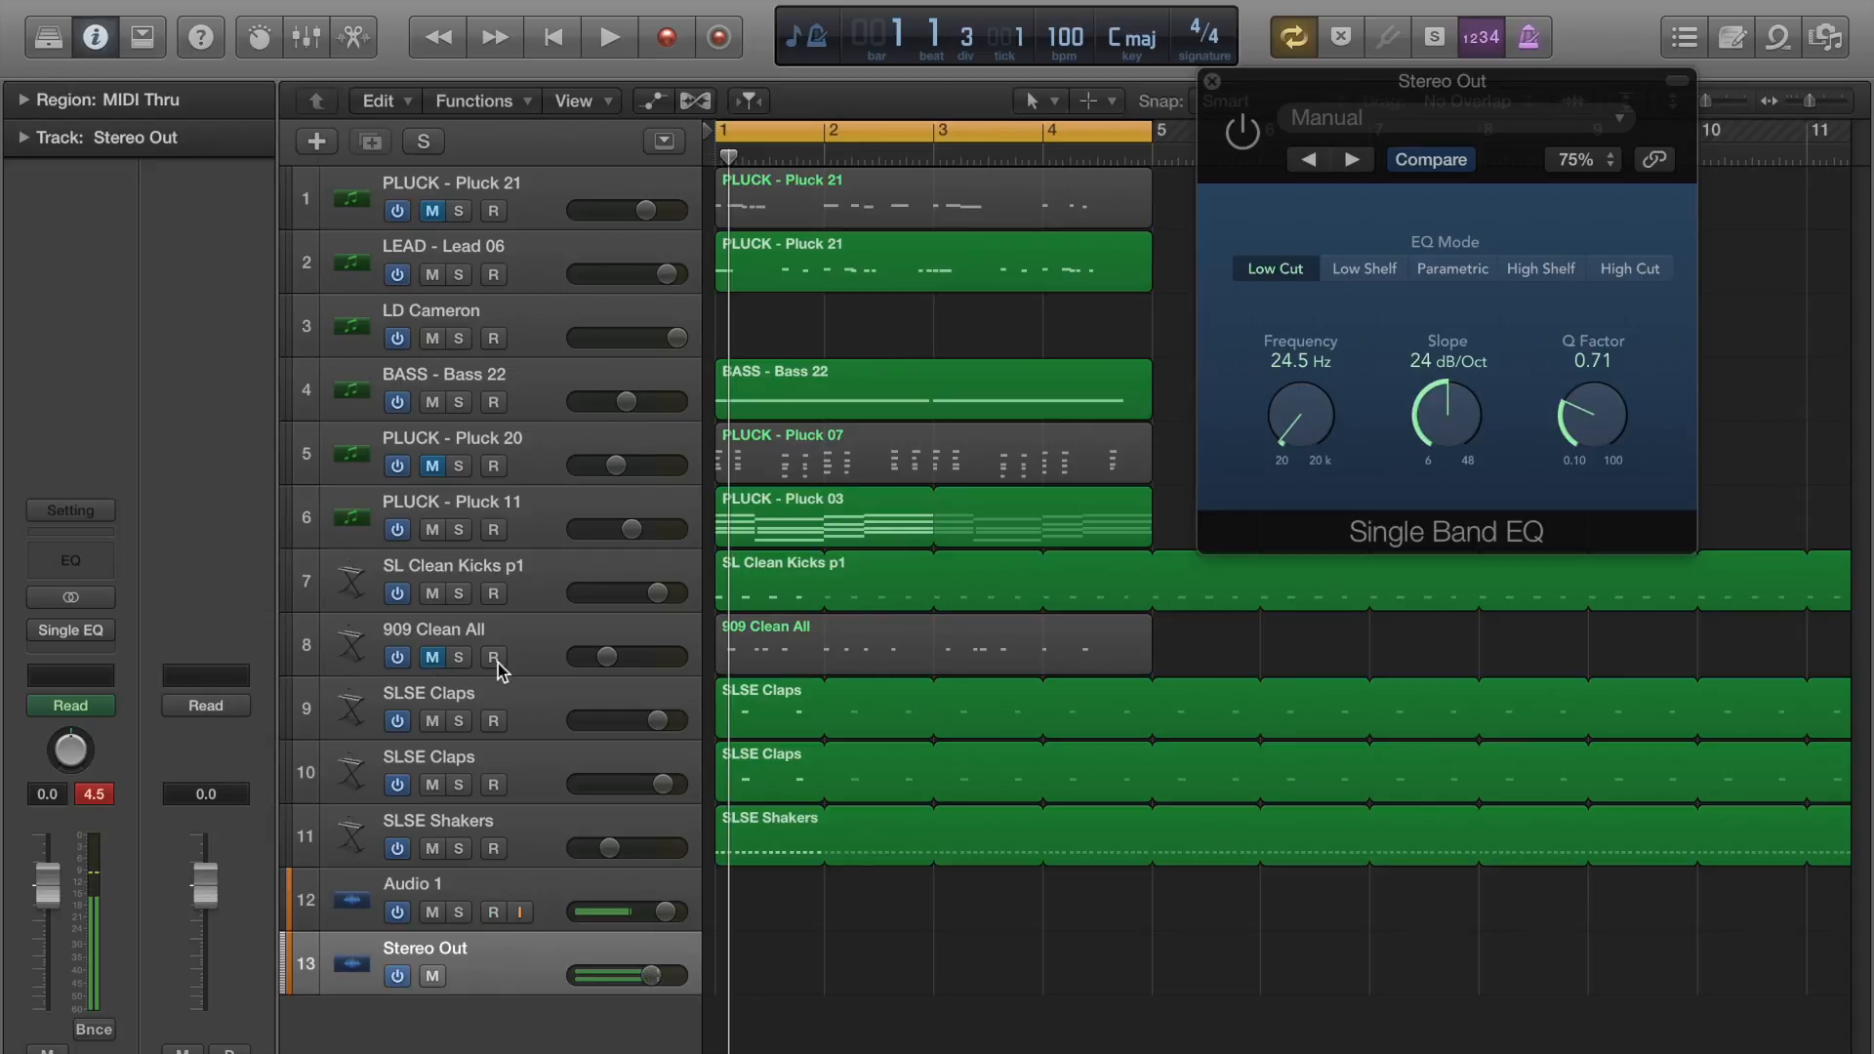
left_click(561, 705)
key("a")
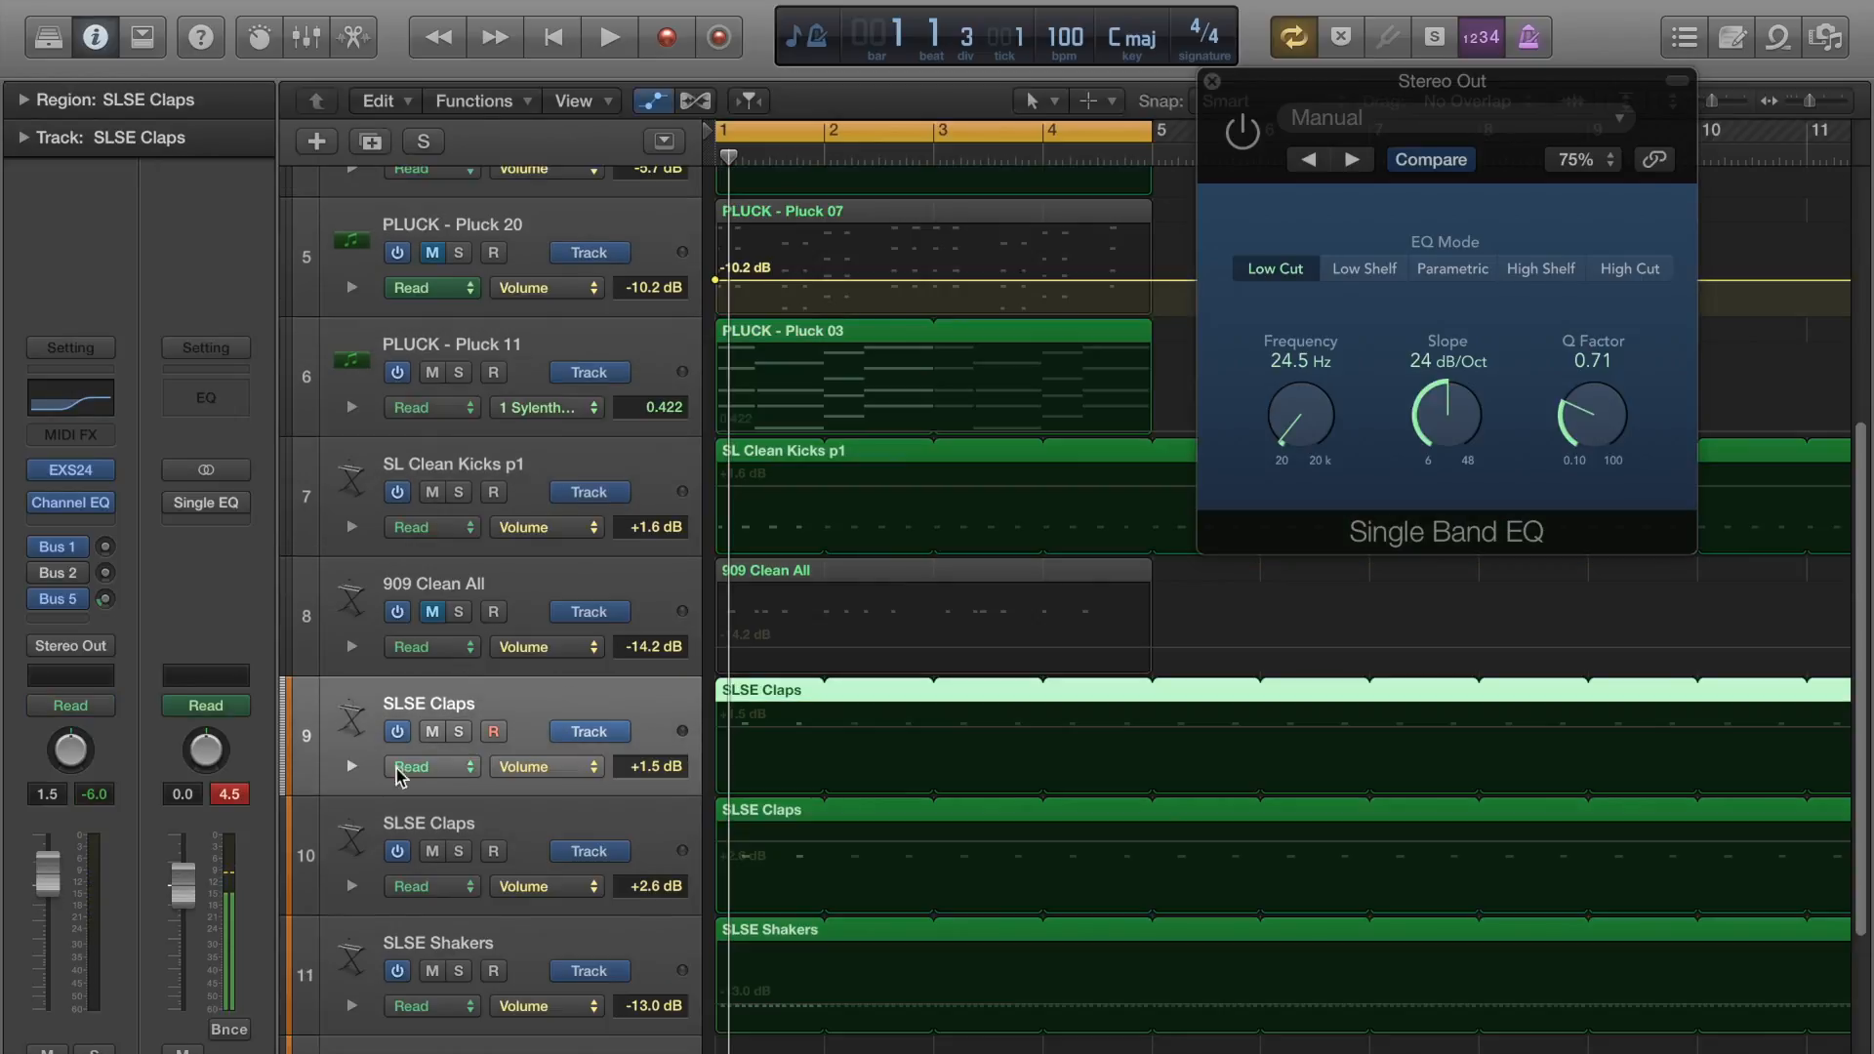
left_click(101, 706)
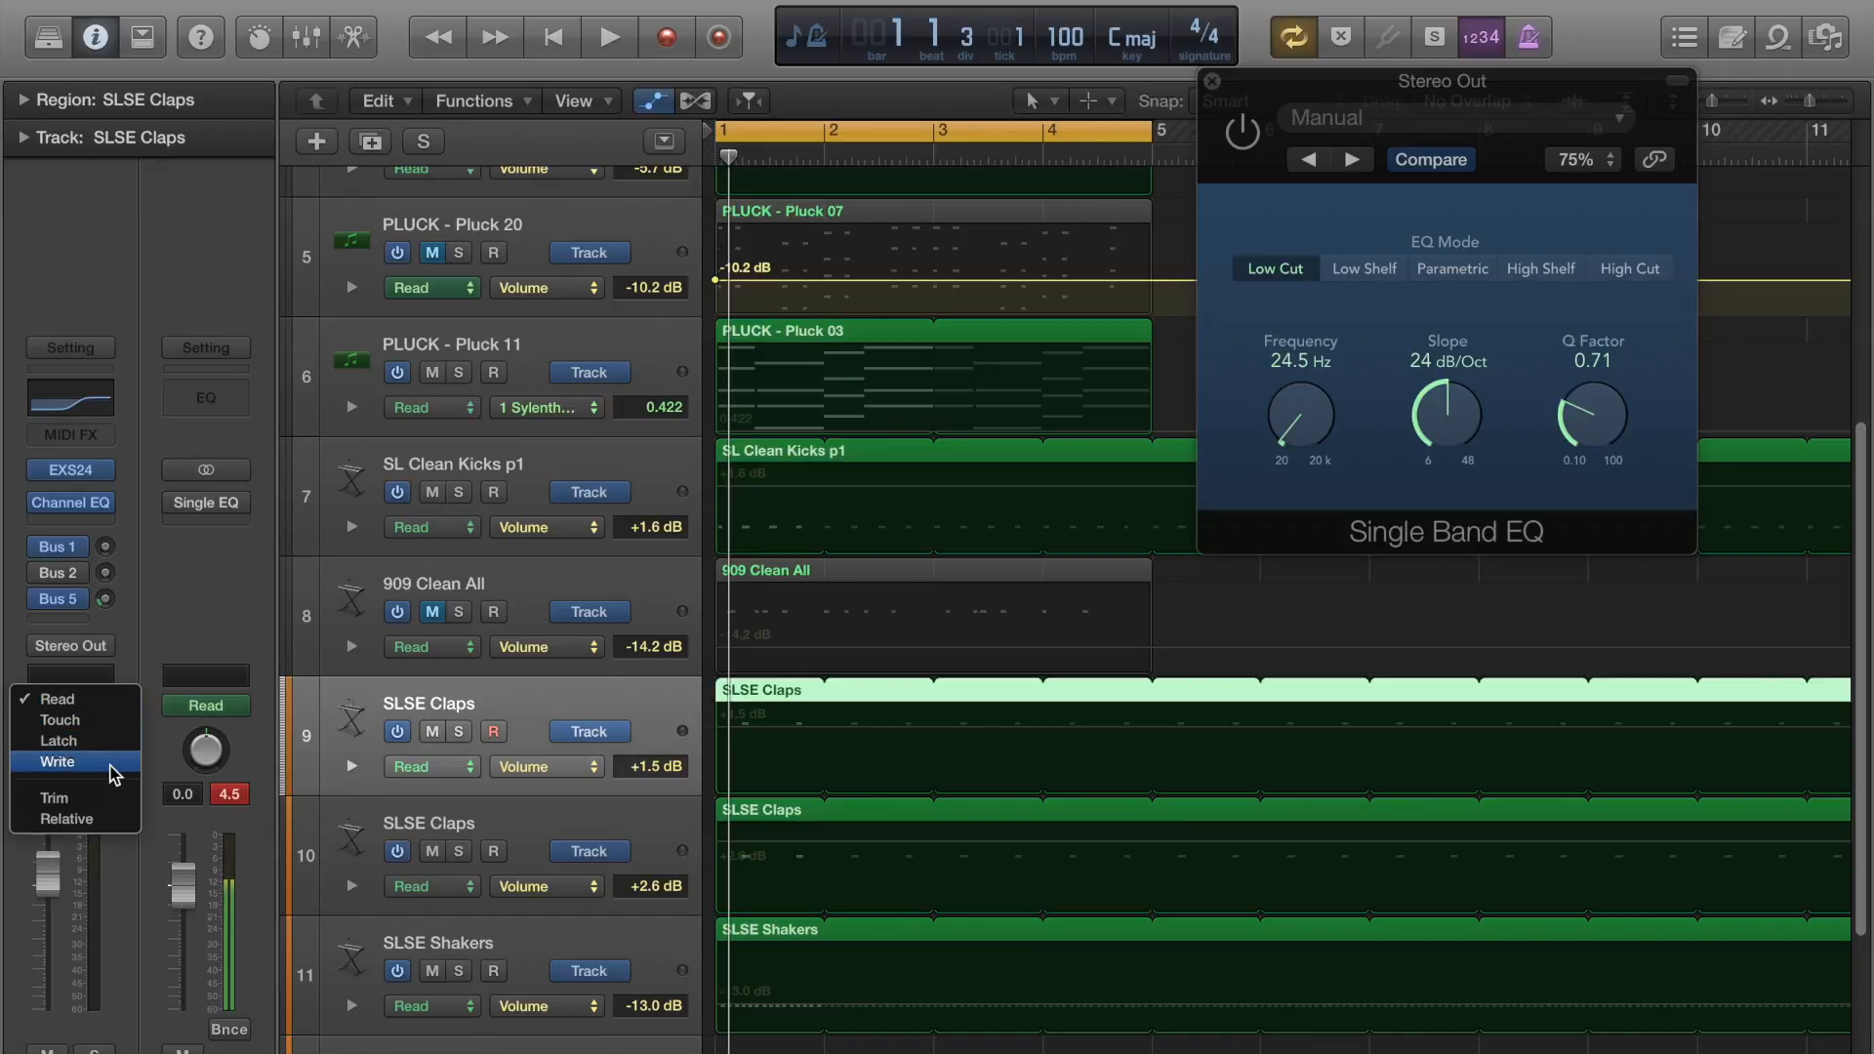
left_click(662, 695)
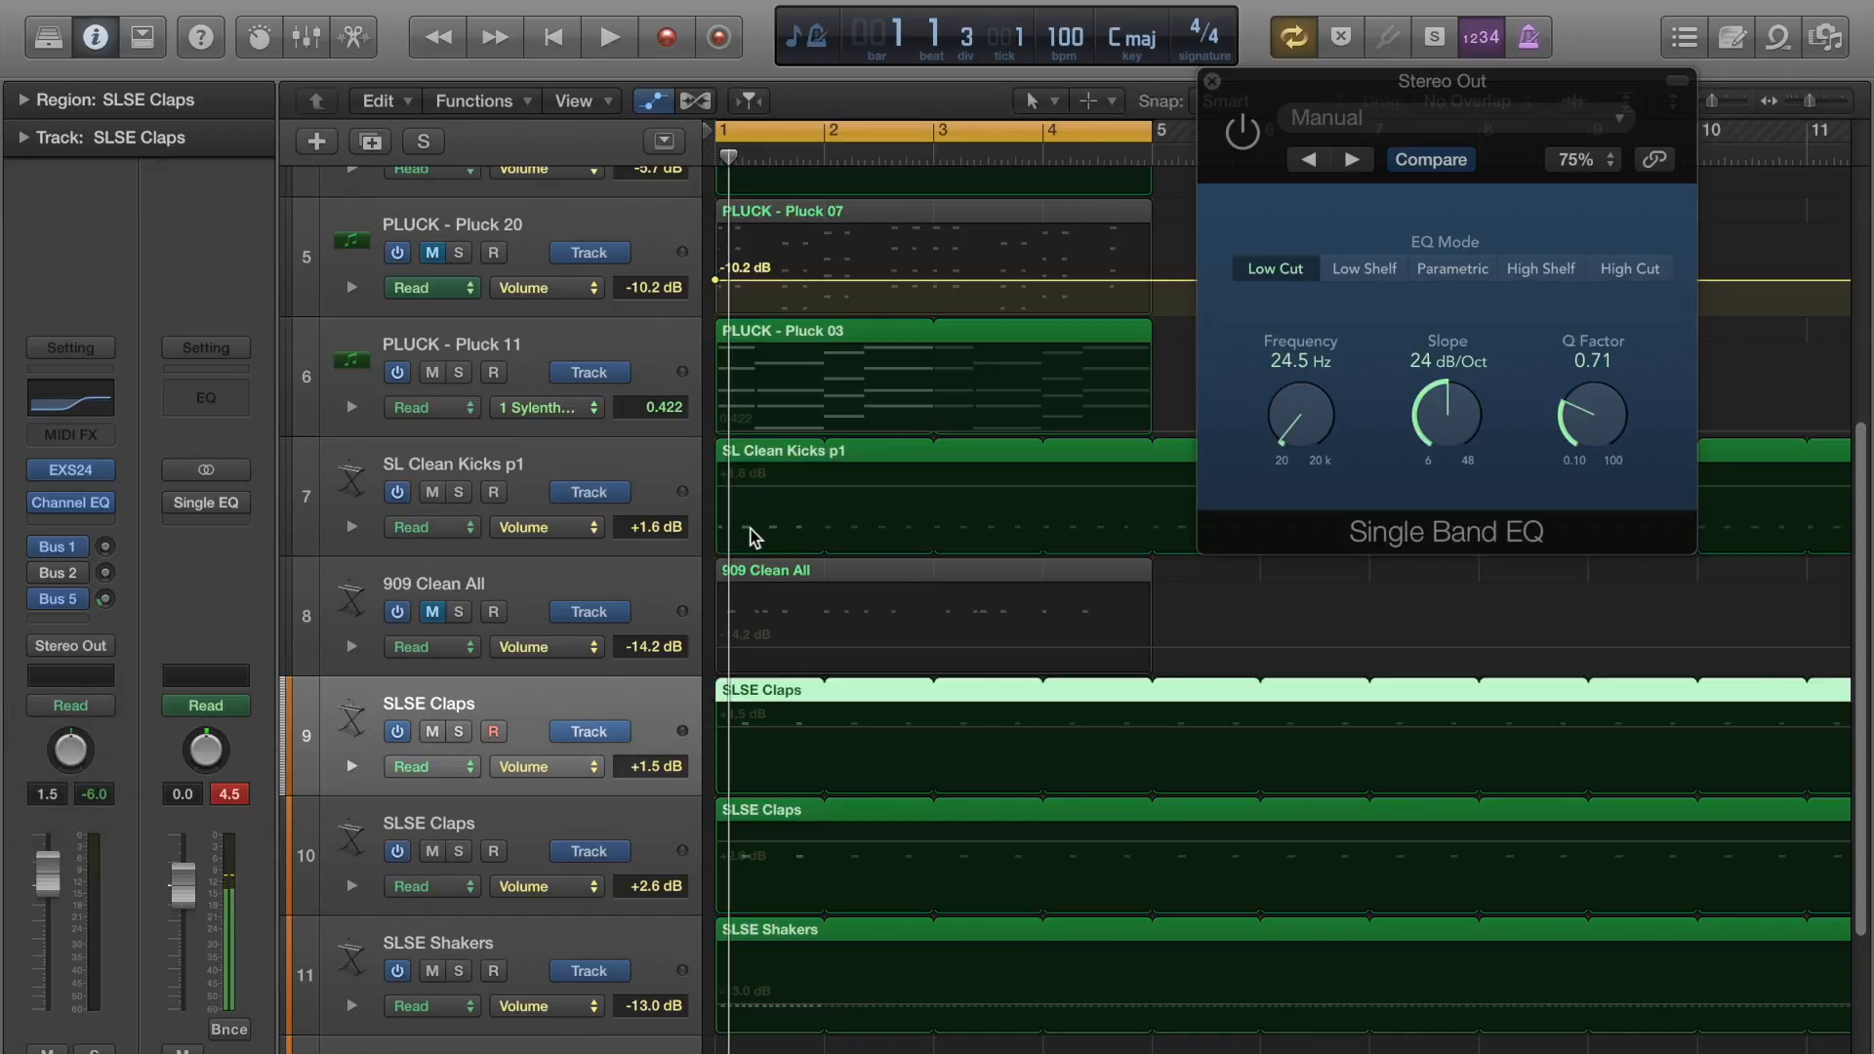
View the automation parameters available for the Pluck 20 track, including its Smart Controls, and hide the automation view.
scroll(619, 557, "up", 3)
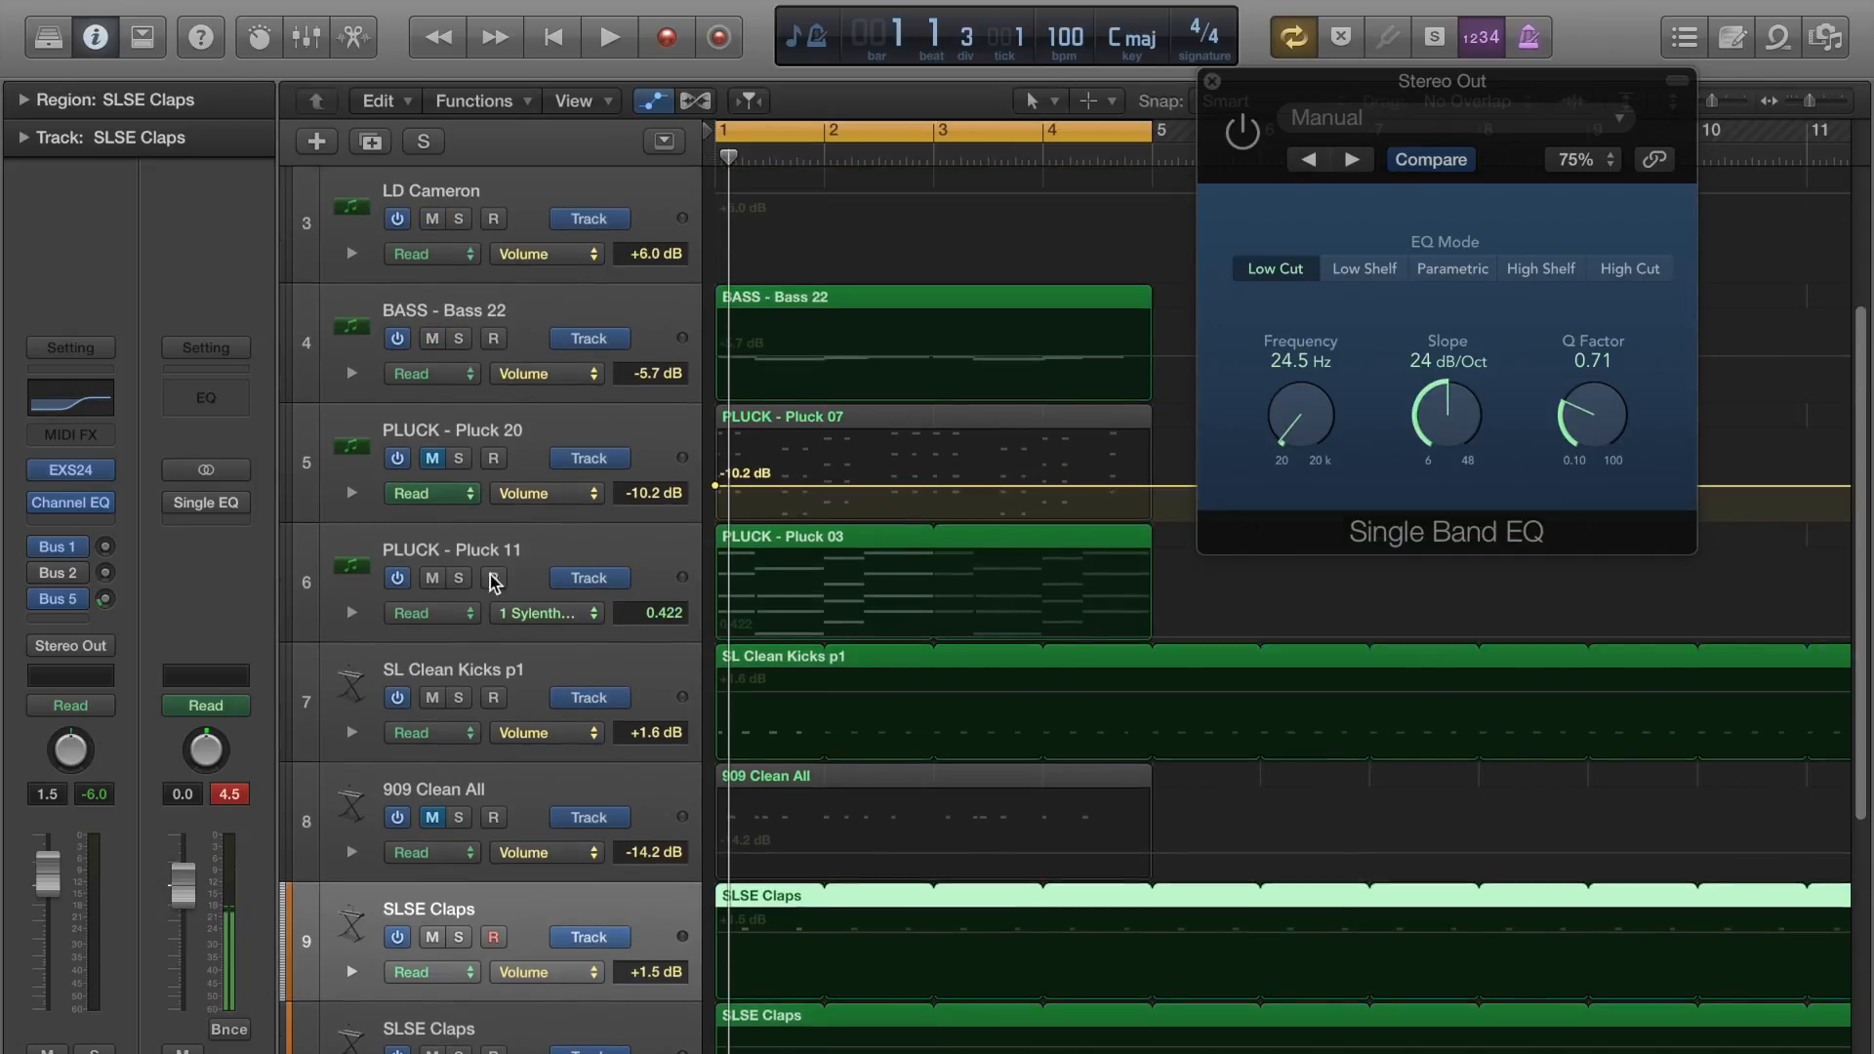
left_click(537, 493)
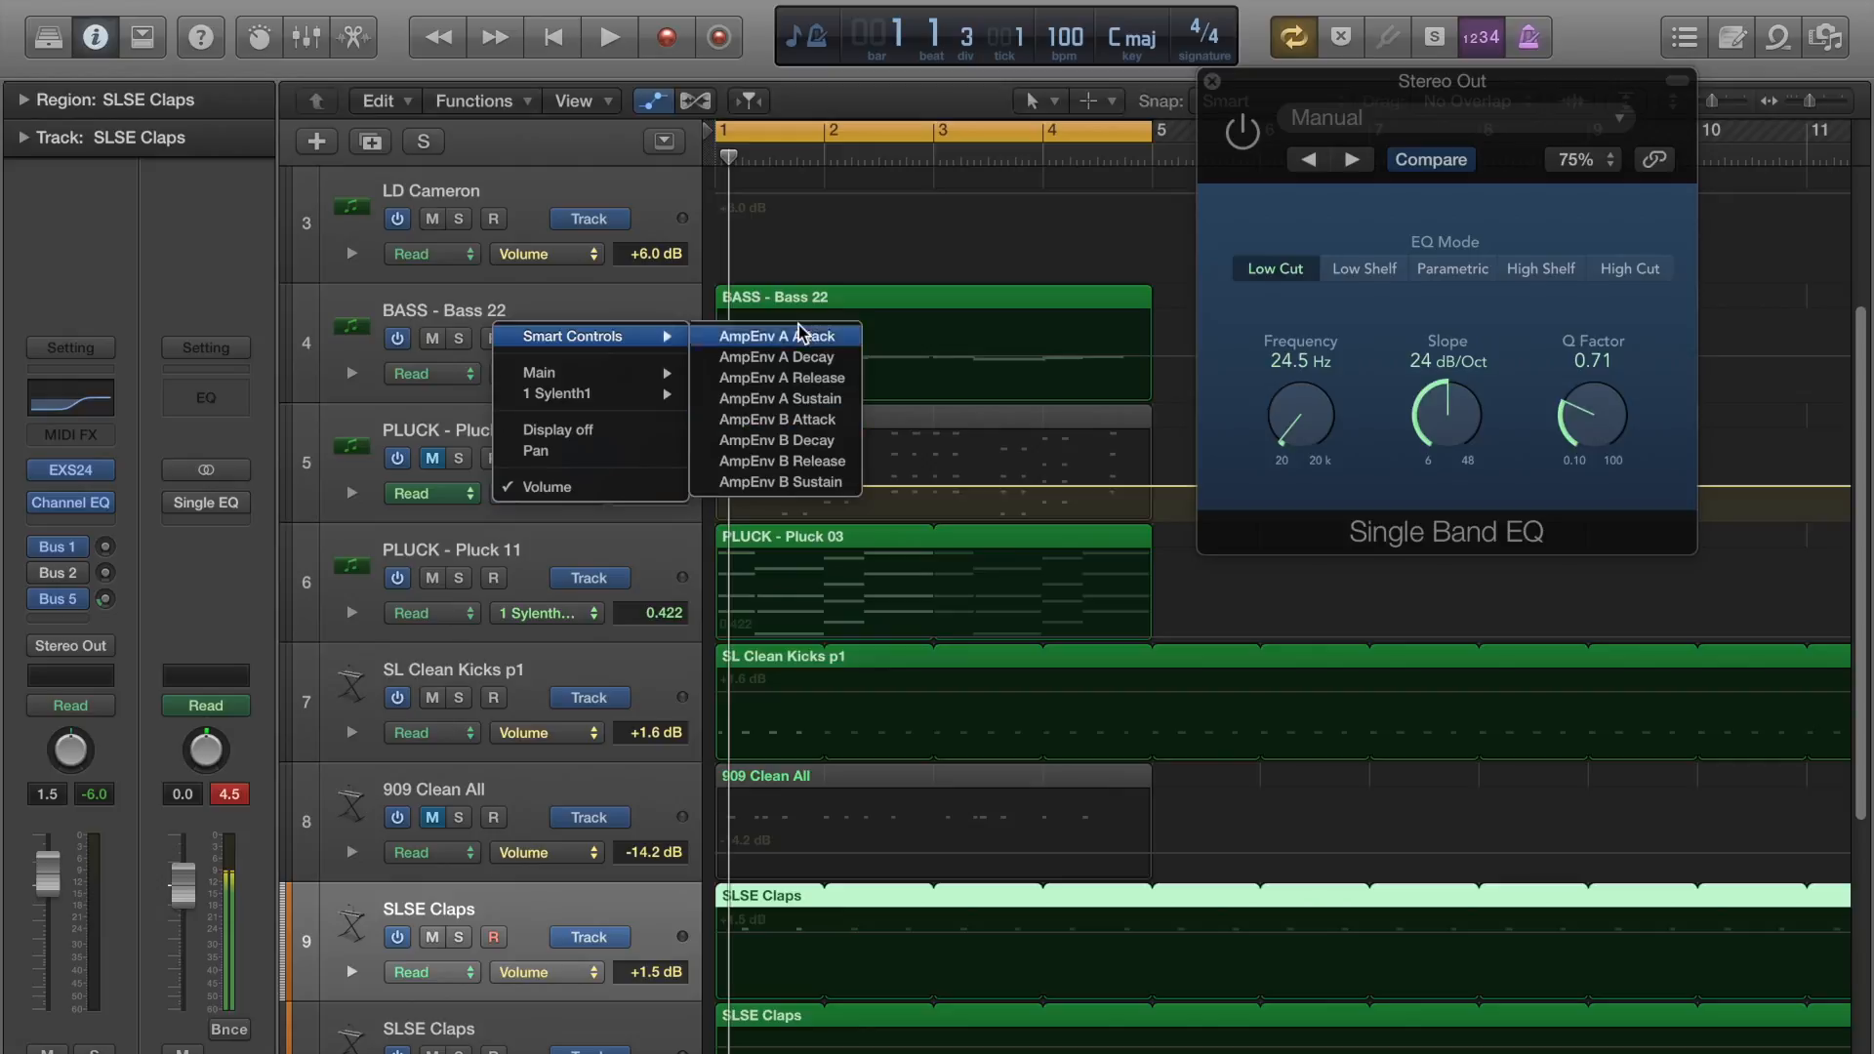
left_click(635, 546)
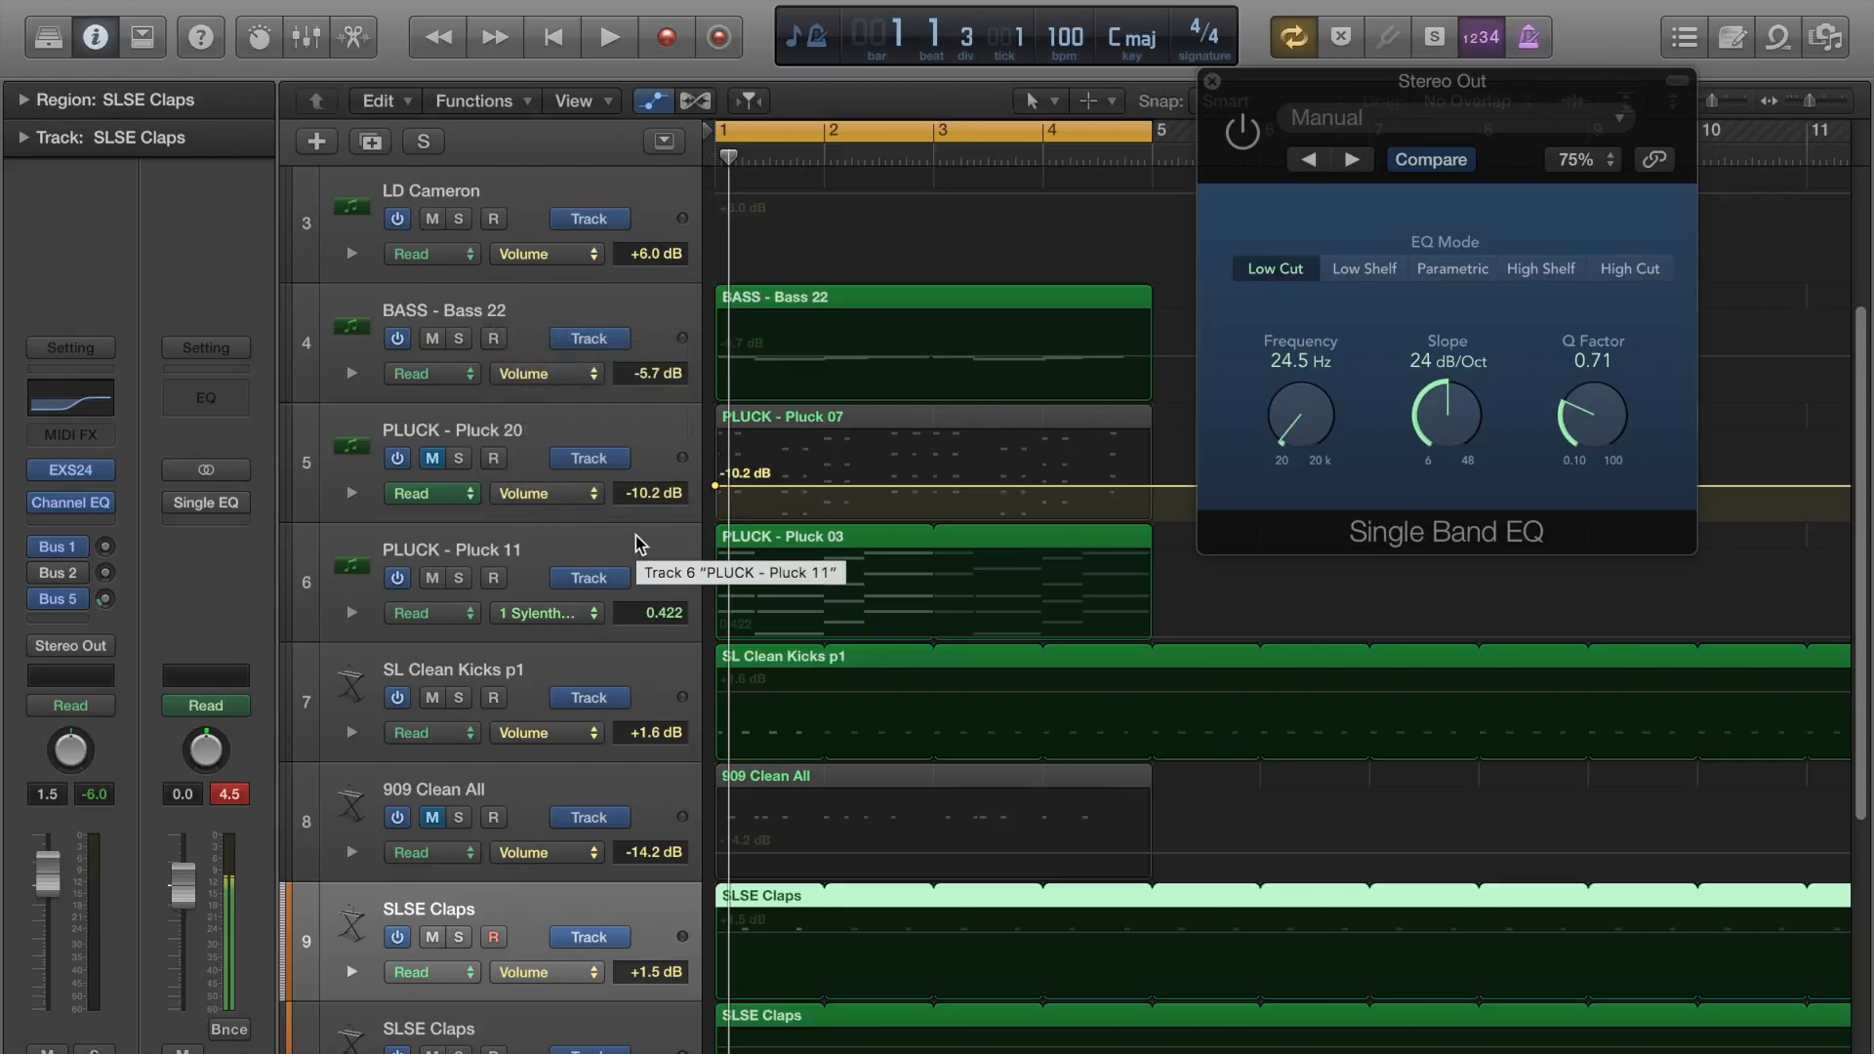
key("a")
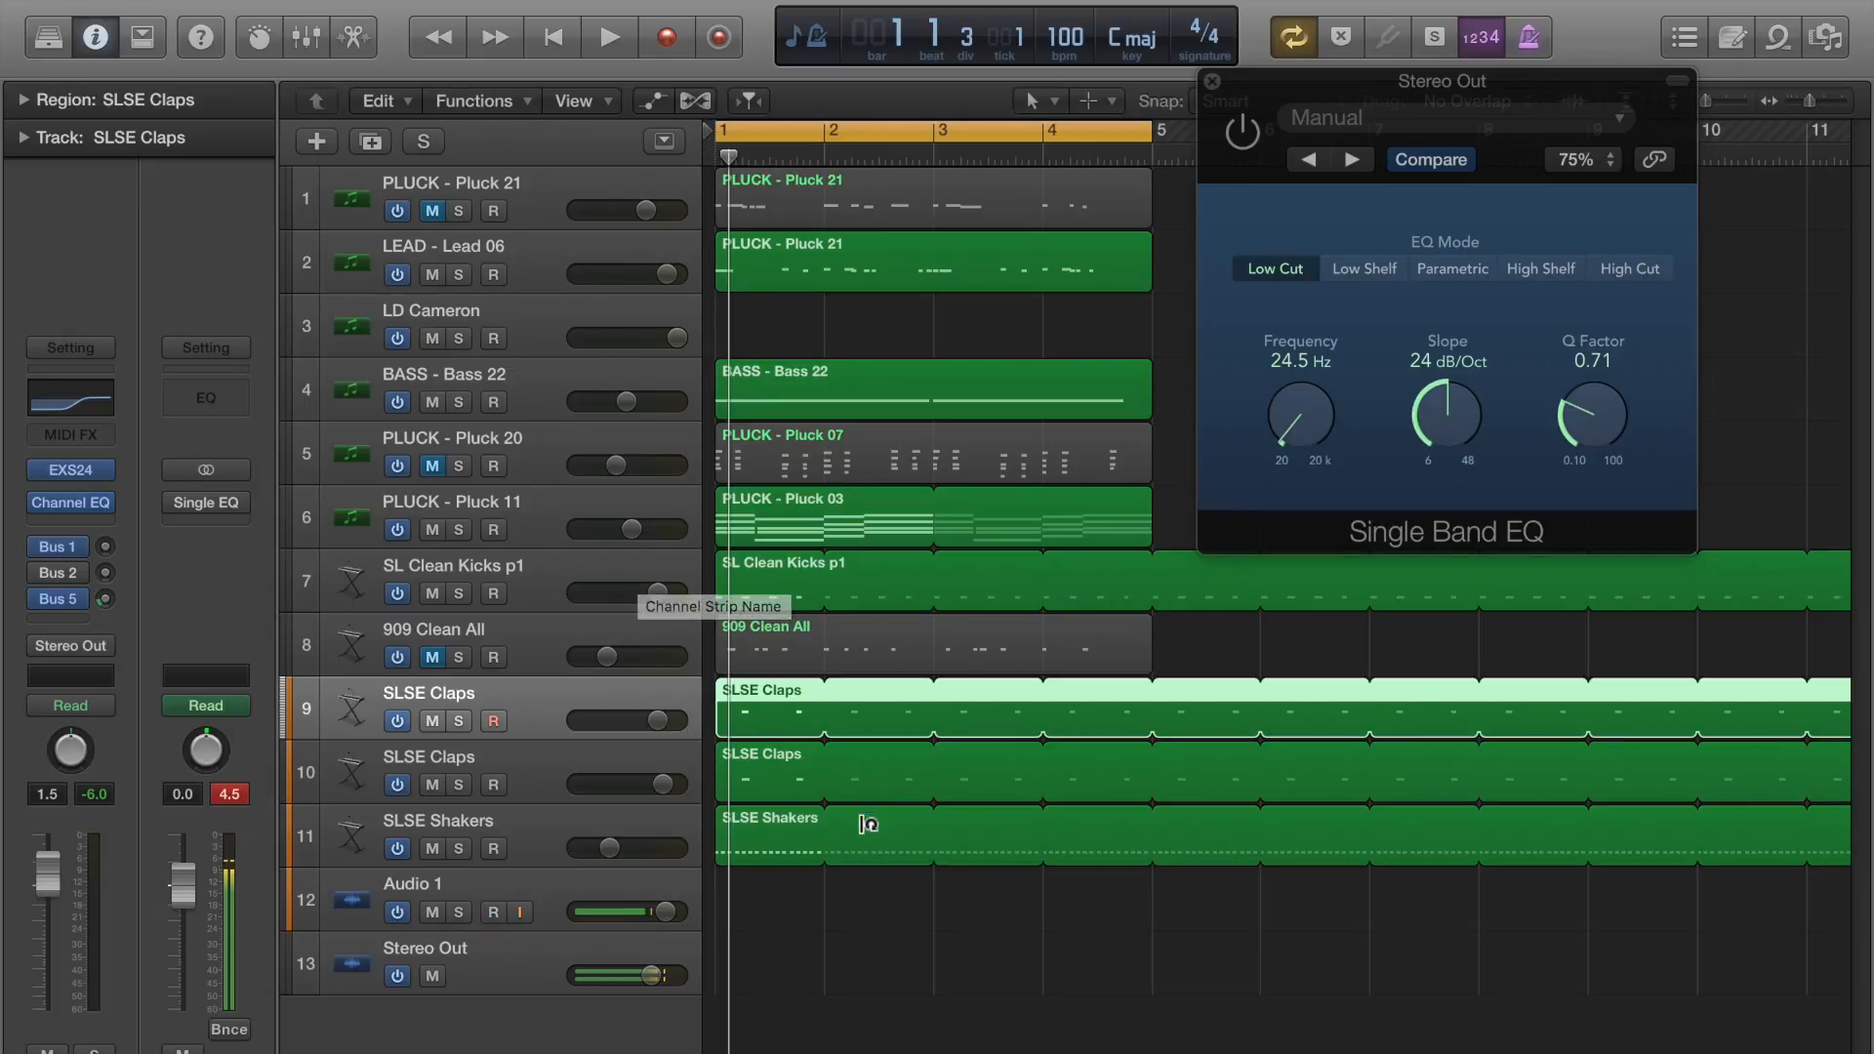
left_click(935, 974)
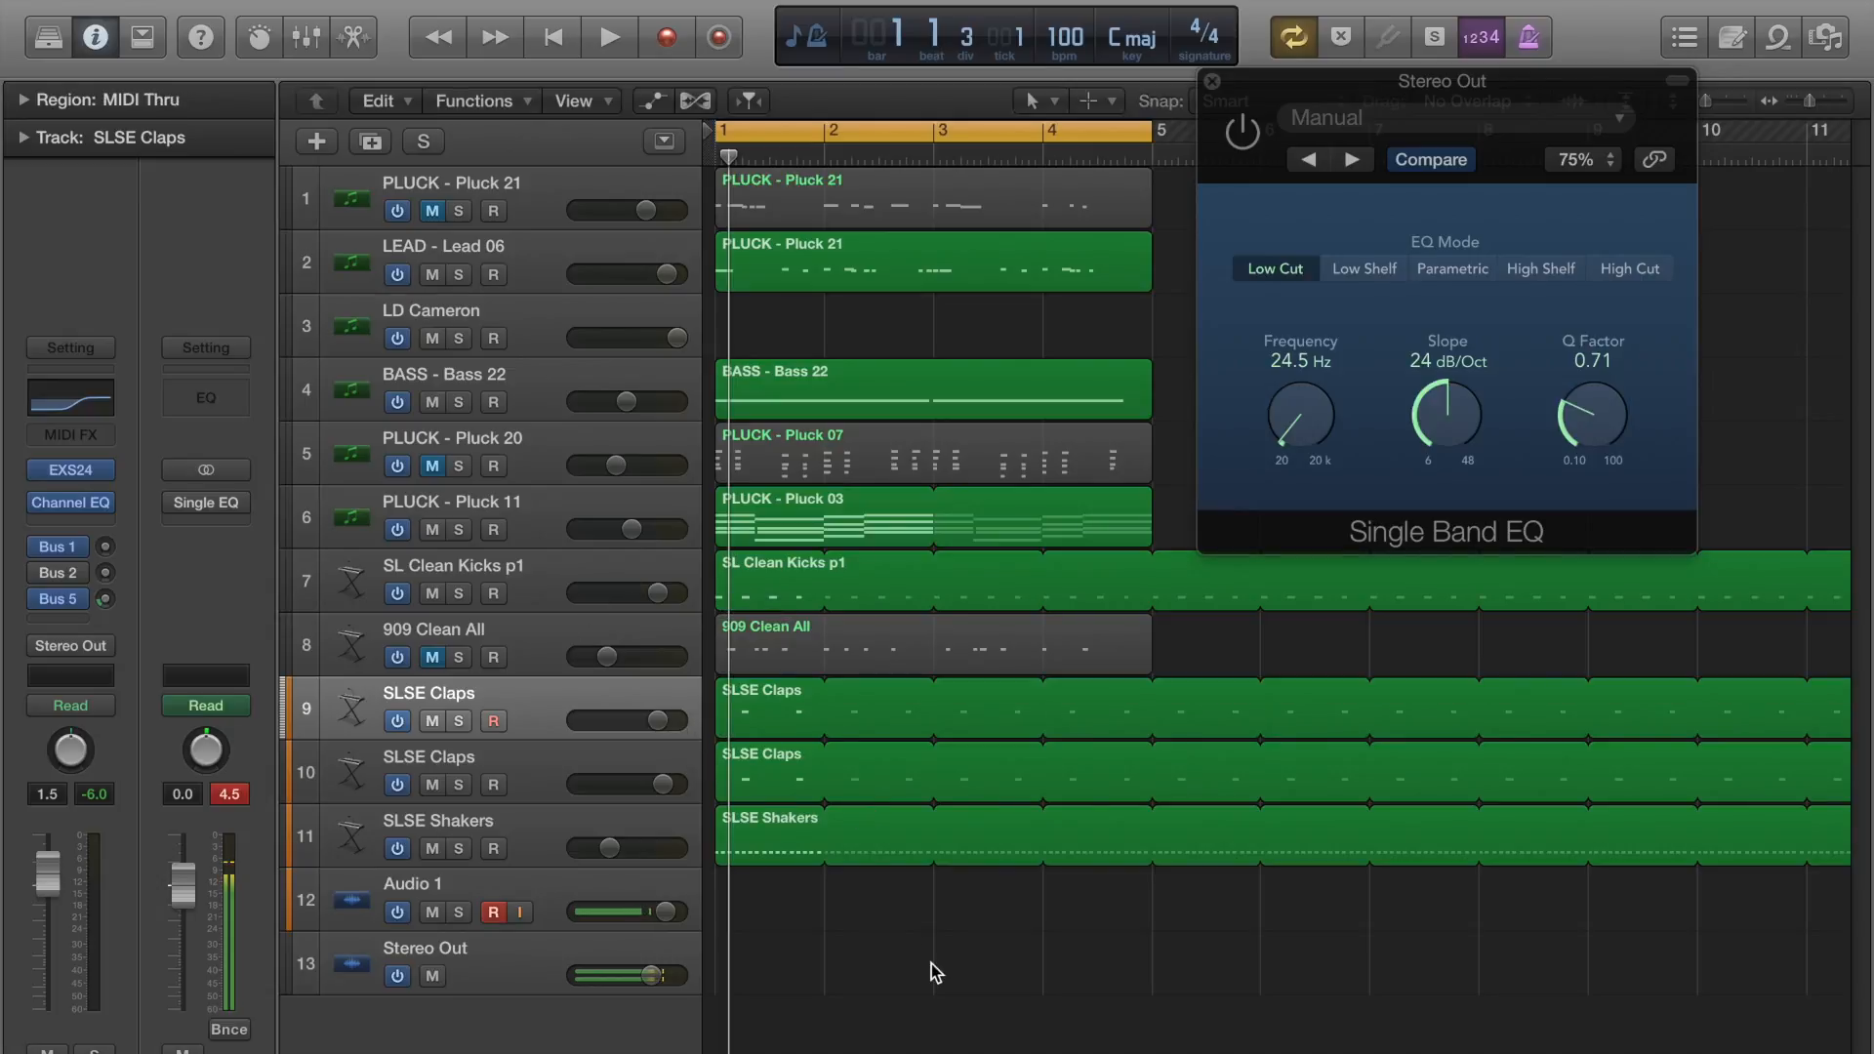